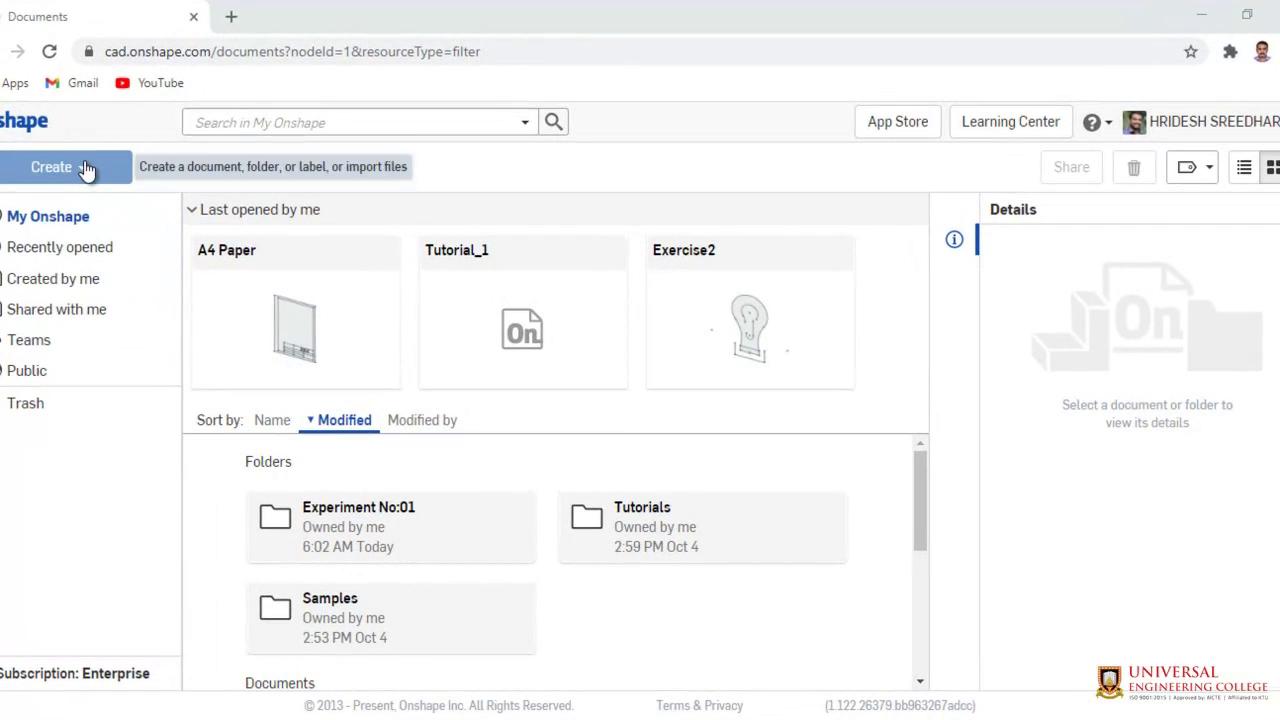
Create a new document named M30_Nut
click(87, 170)
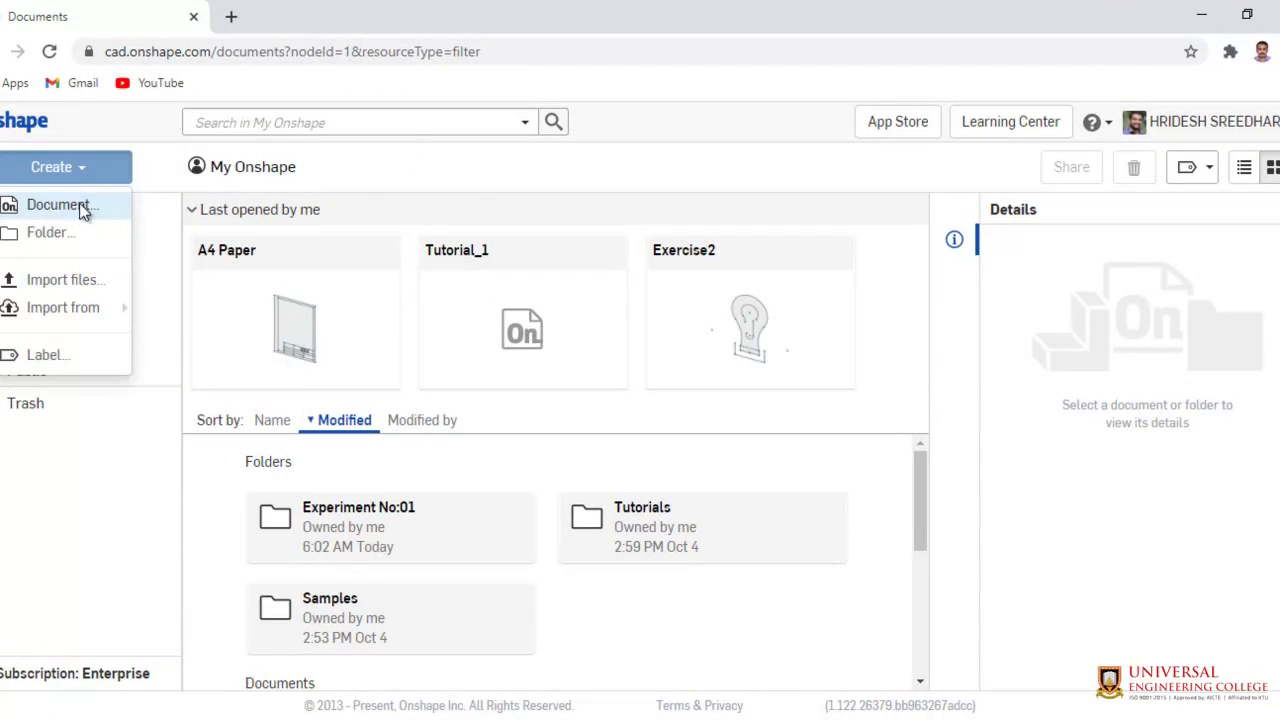
click(84, 206)
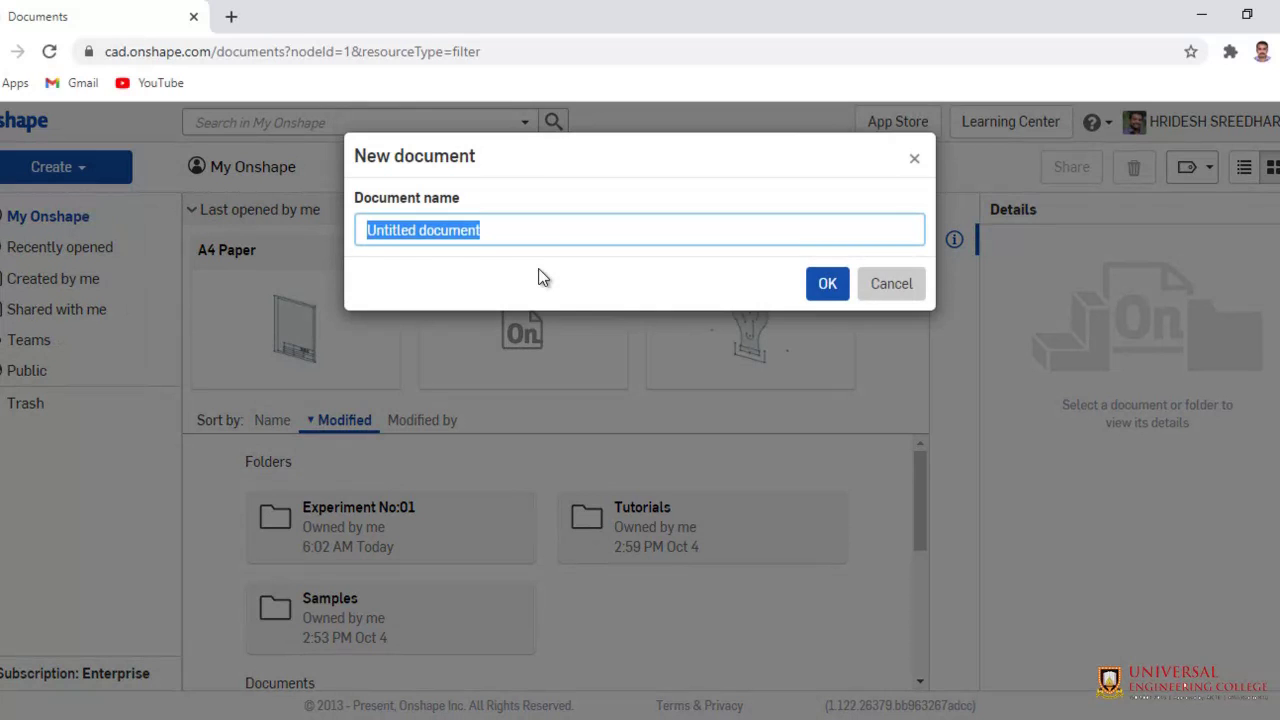
text(M30_N)
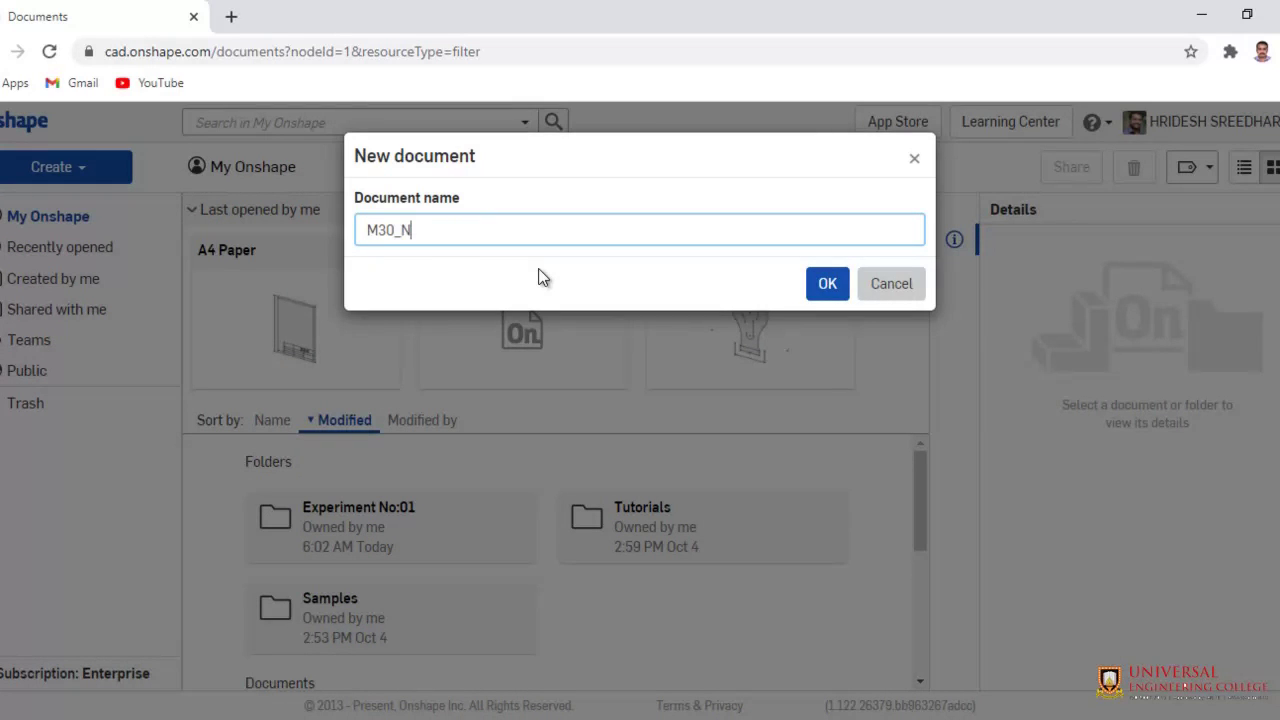
text(ut)
click(827, 285)
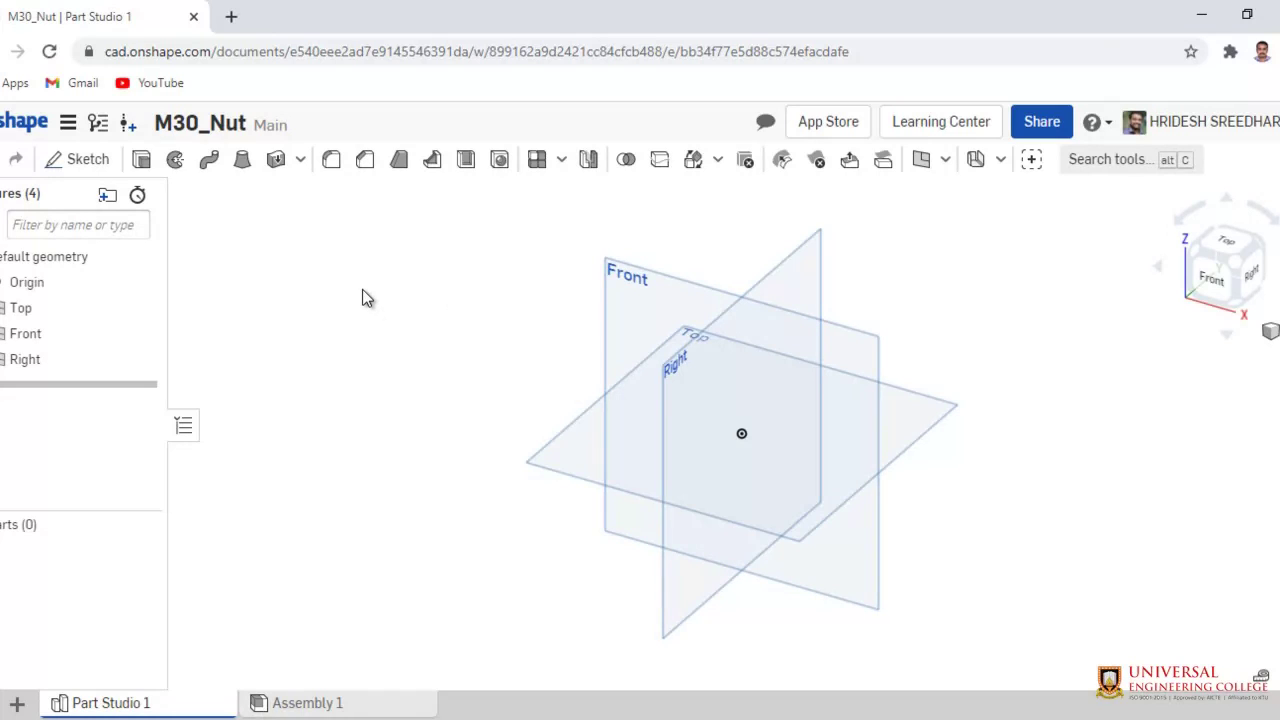
Set the workspace units to millimeter for length and gram for mass
click(67, 126)
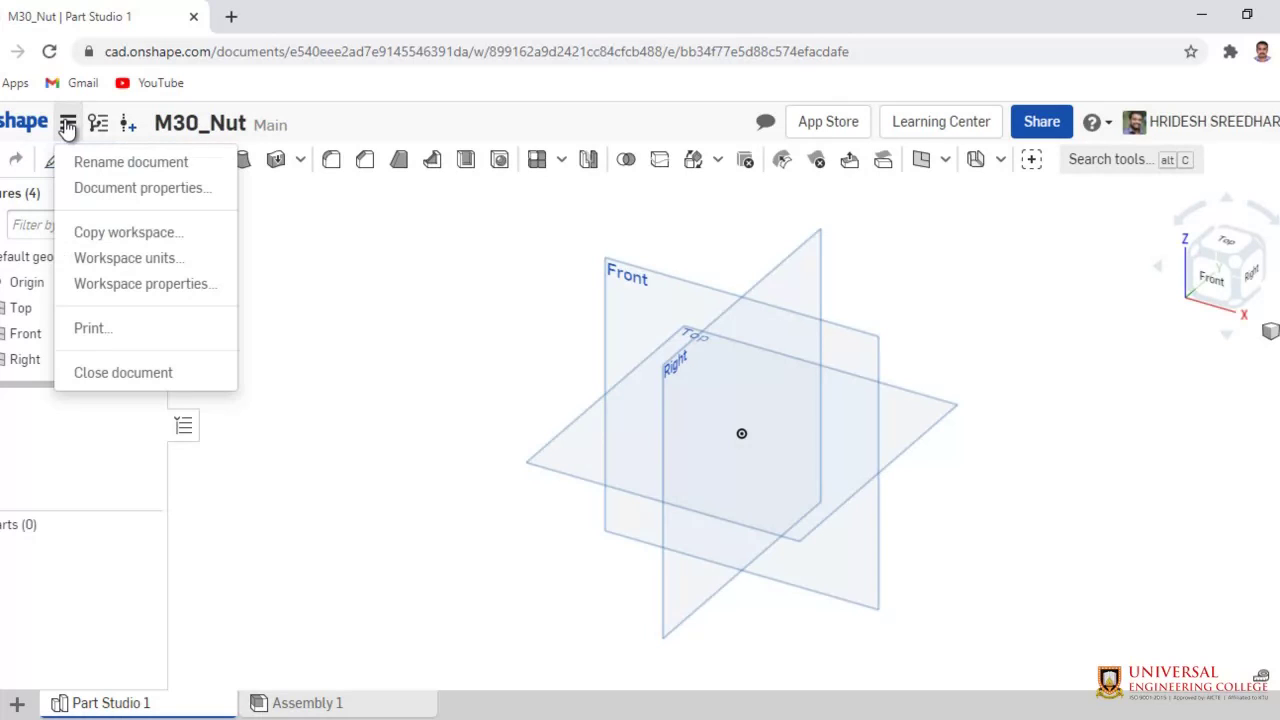
click(204, 262)
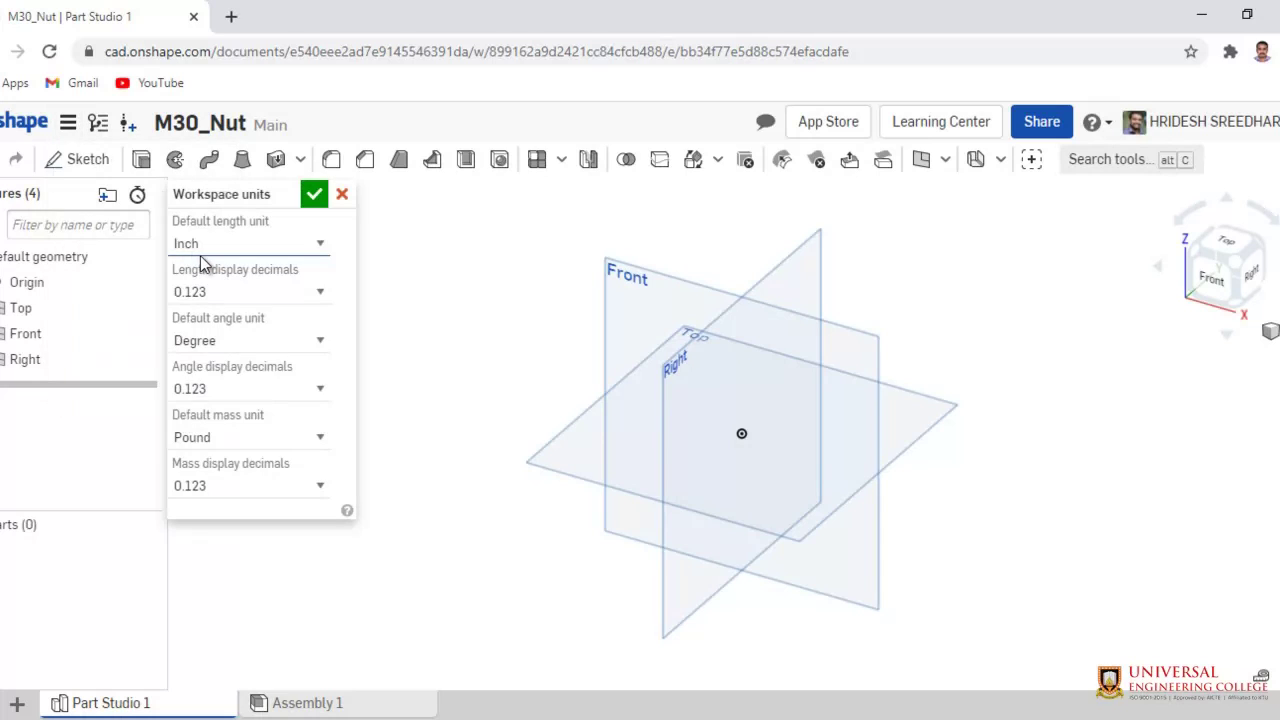
click(321, 245)
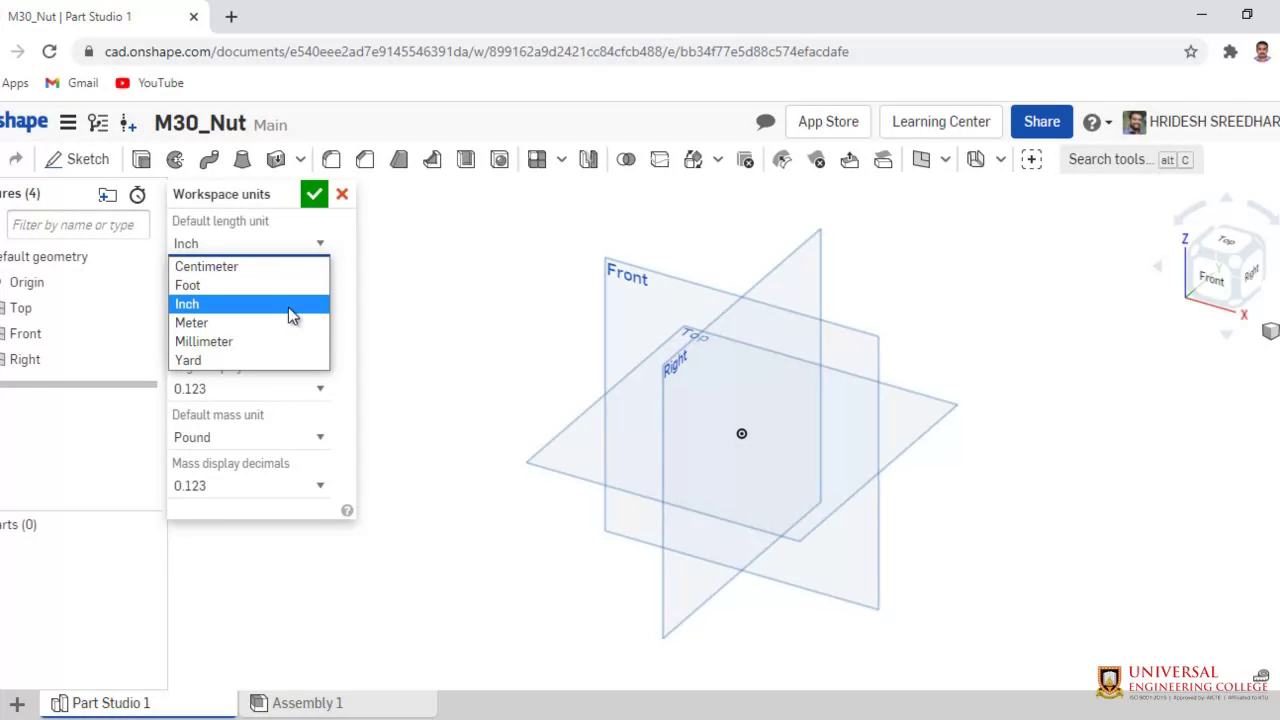
click(285, 340)
click(321, 437)
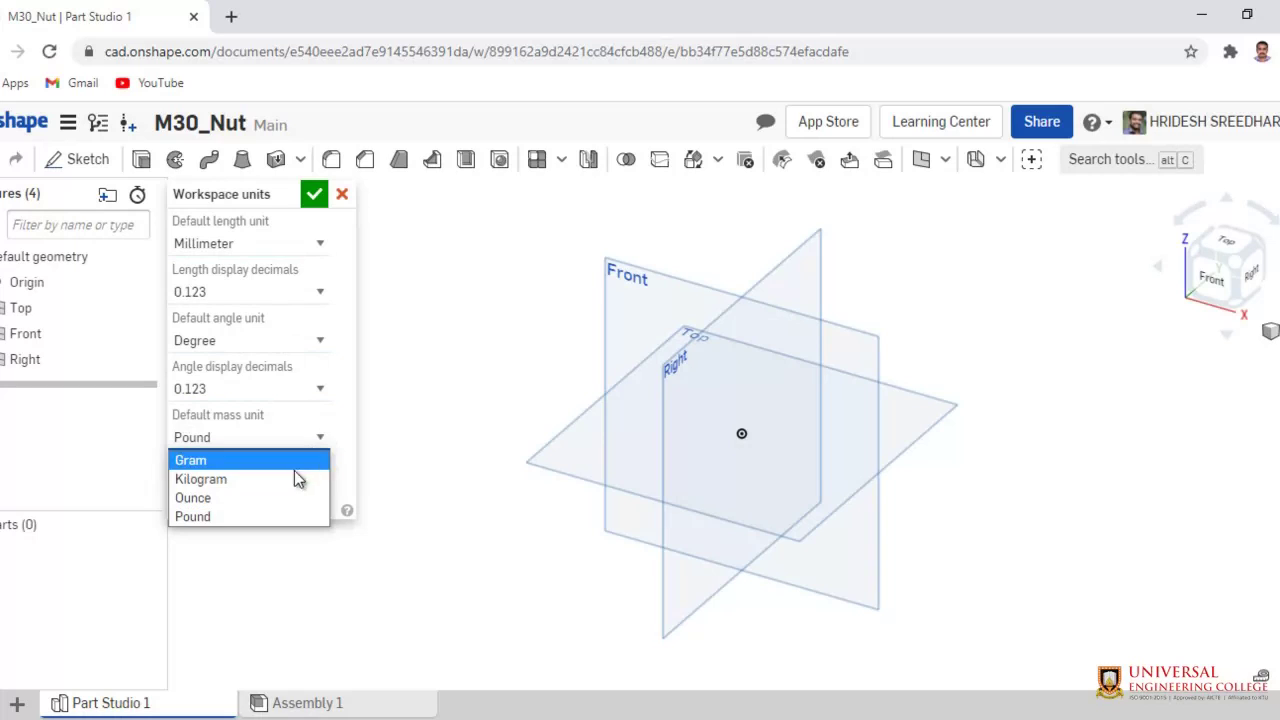
click(292, 461)
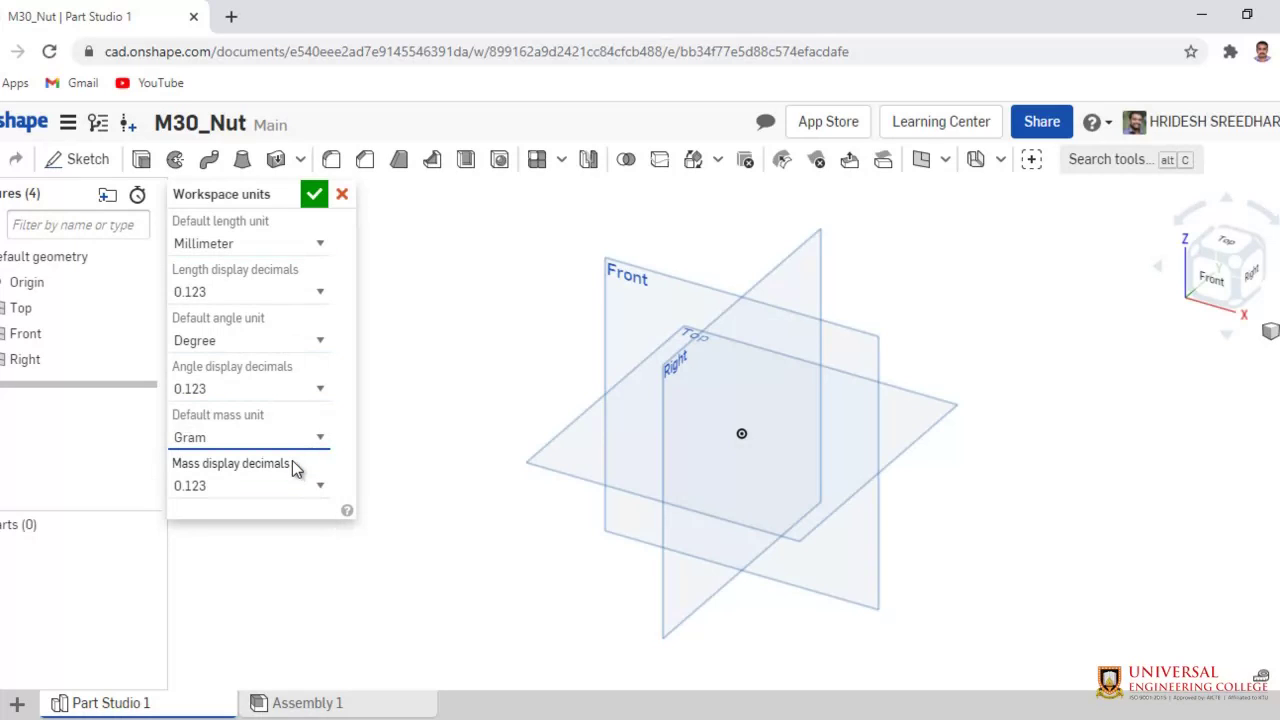
click(314, 194)
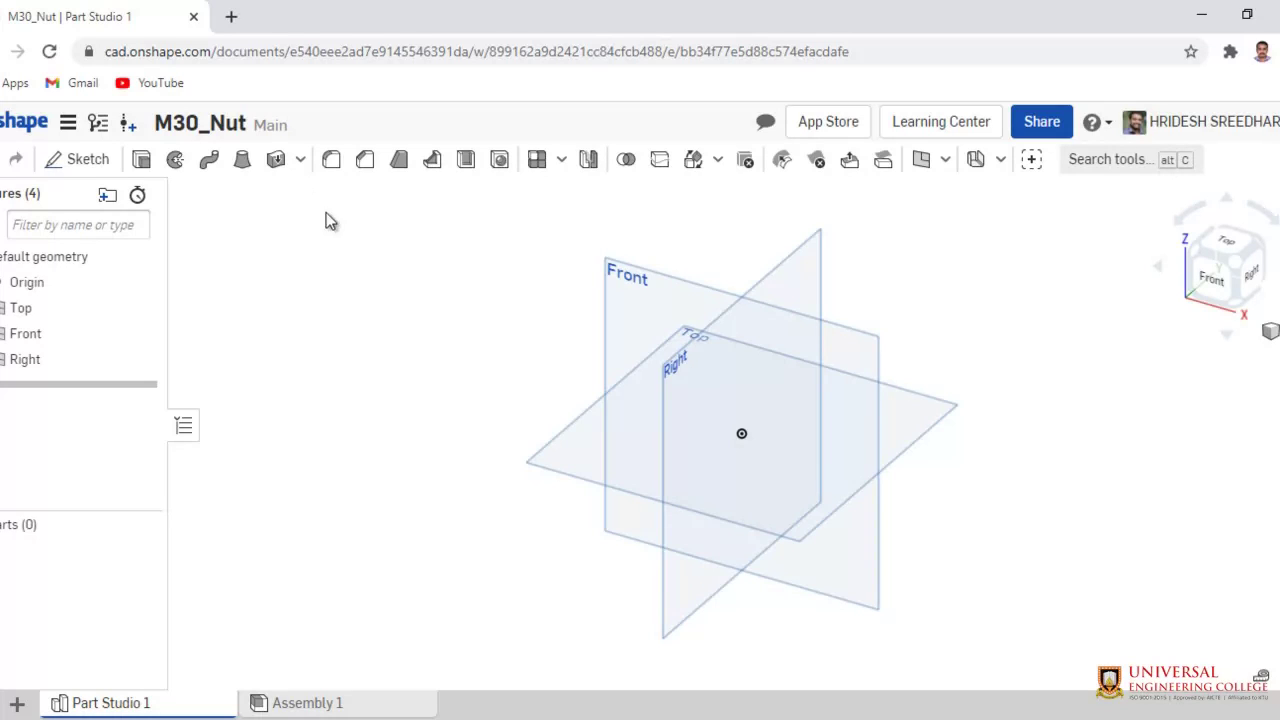
Start a sketch on the Top plane and draw a six-sided circumscribed polygon centred on the origin, its circle about 58 mm in diameter
click(97, 161)
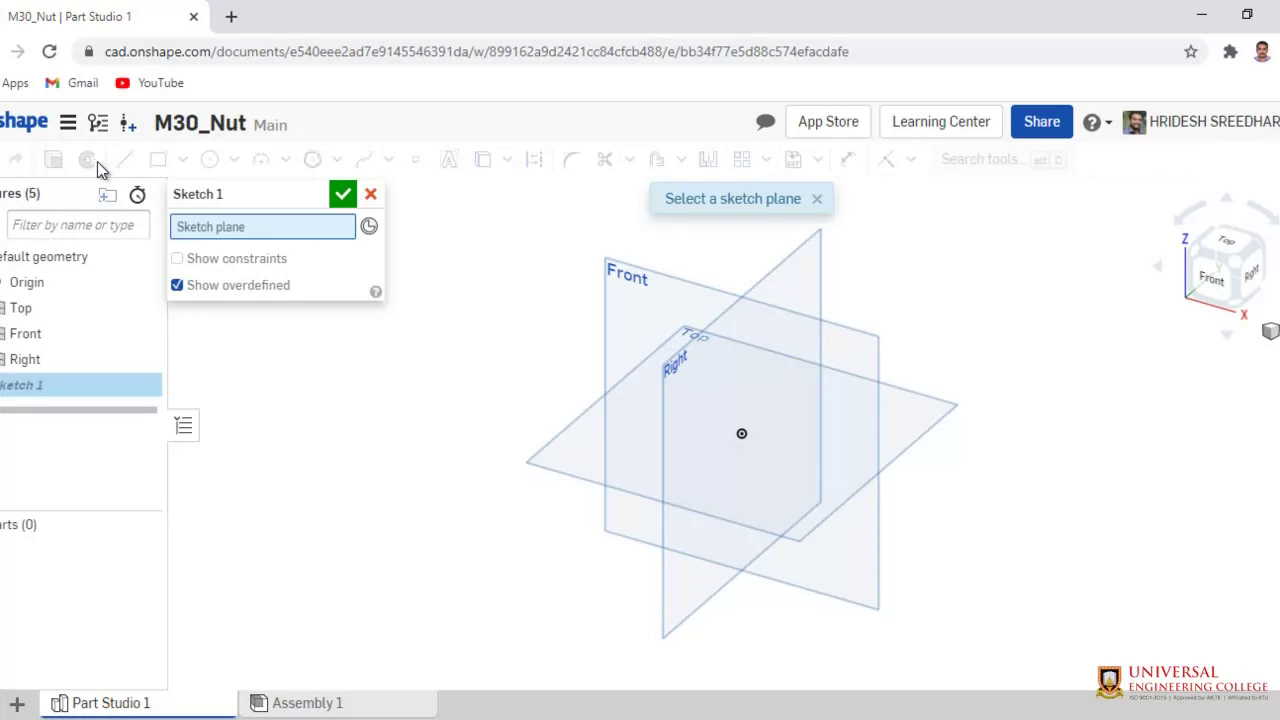
click(936, 423)
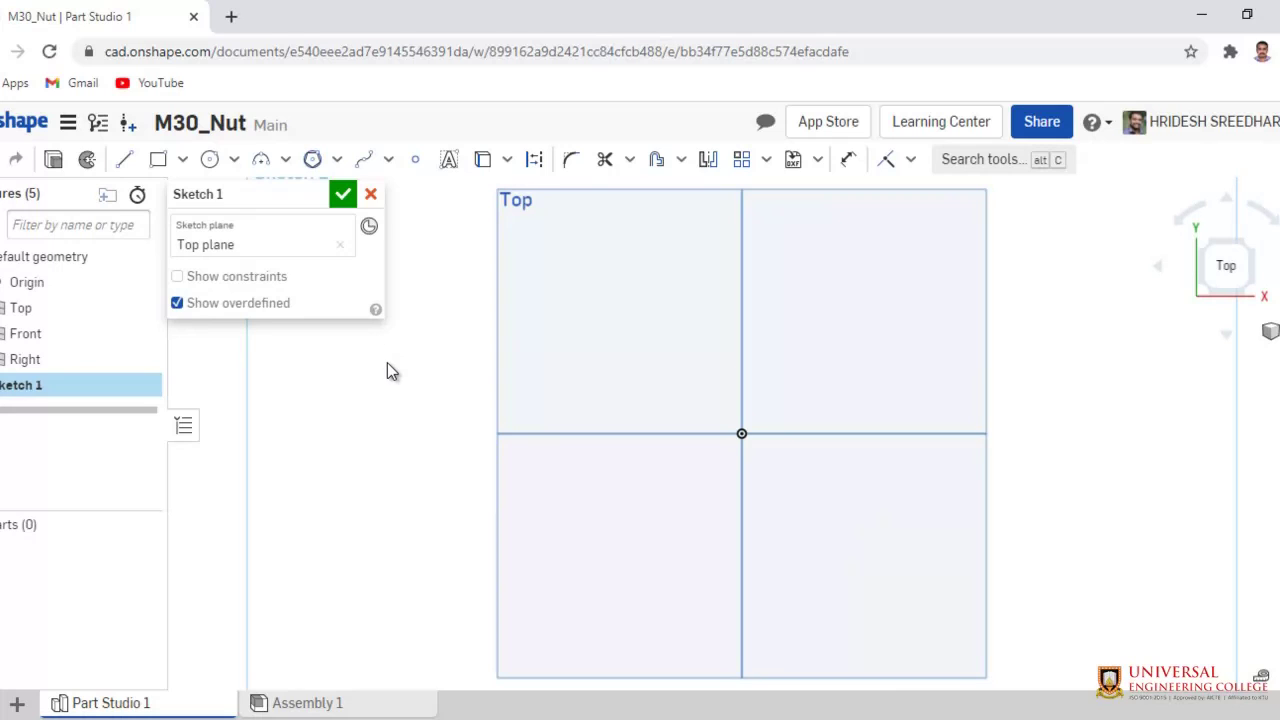
click(339, 162)
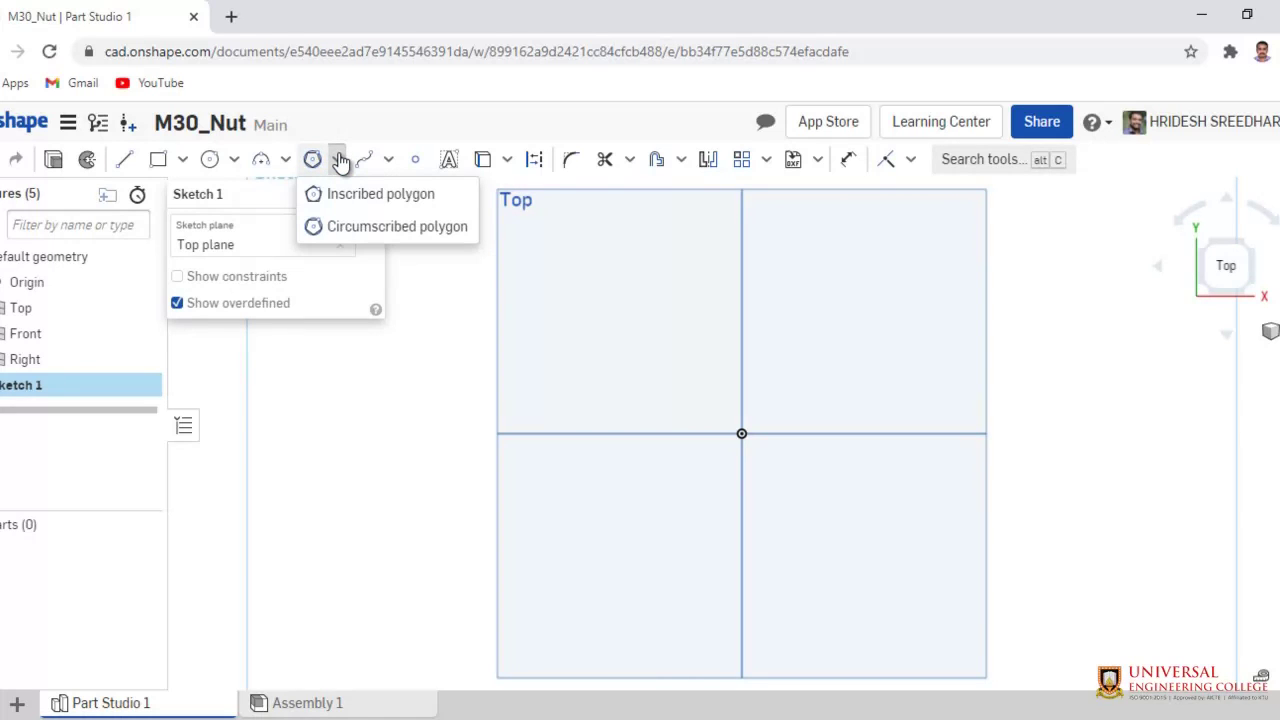
click(375, 226)
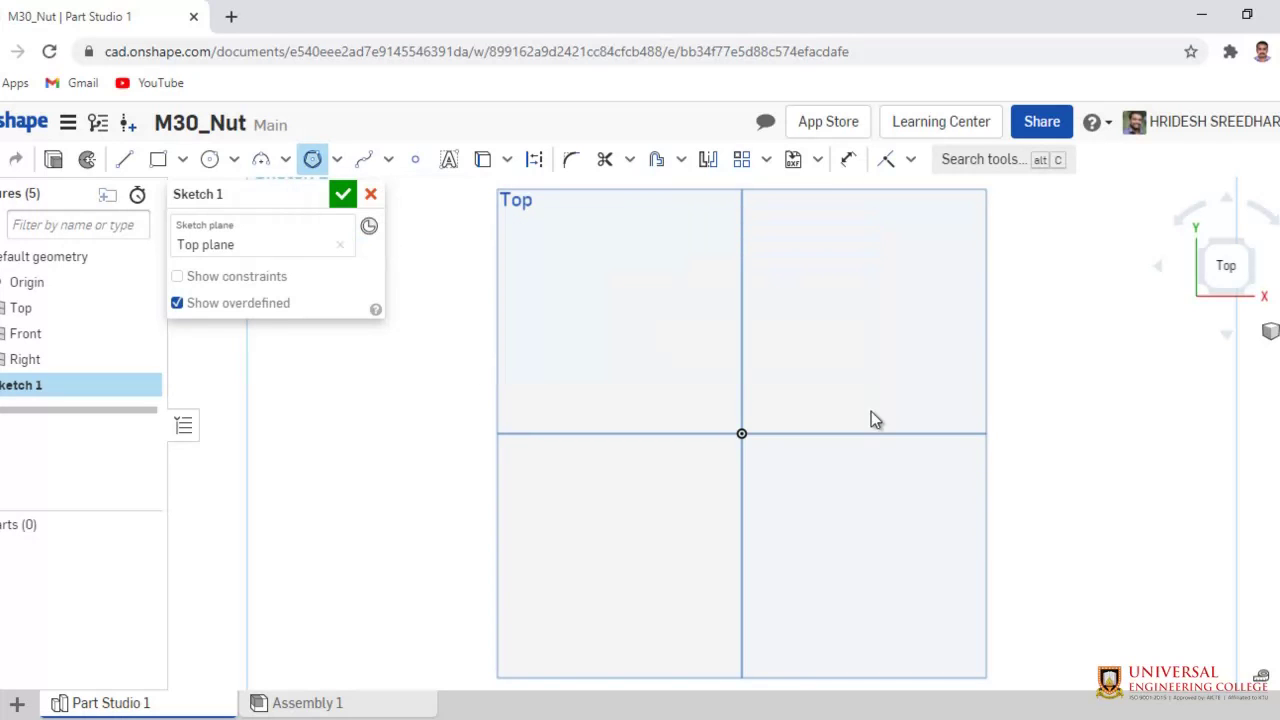
click(742, 433)
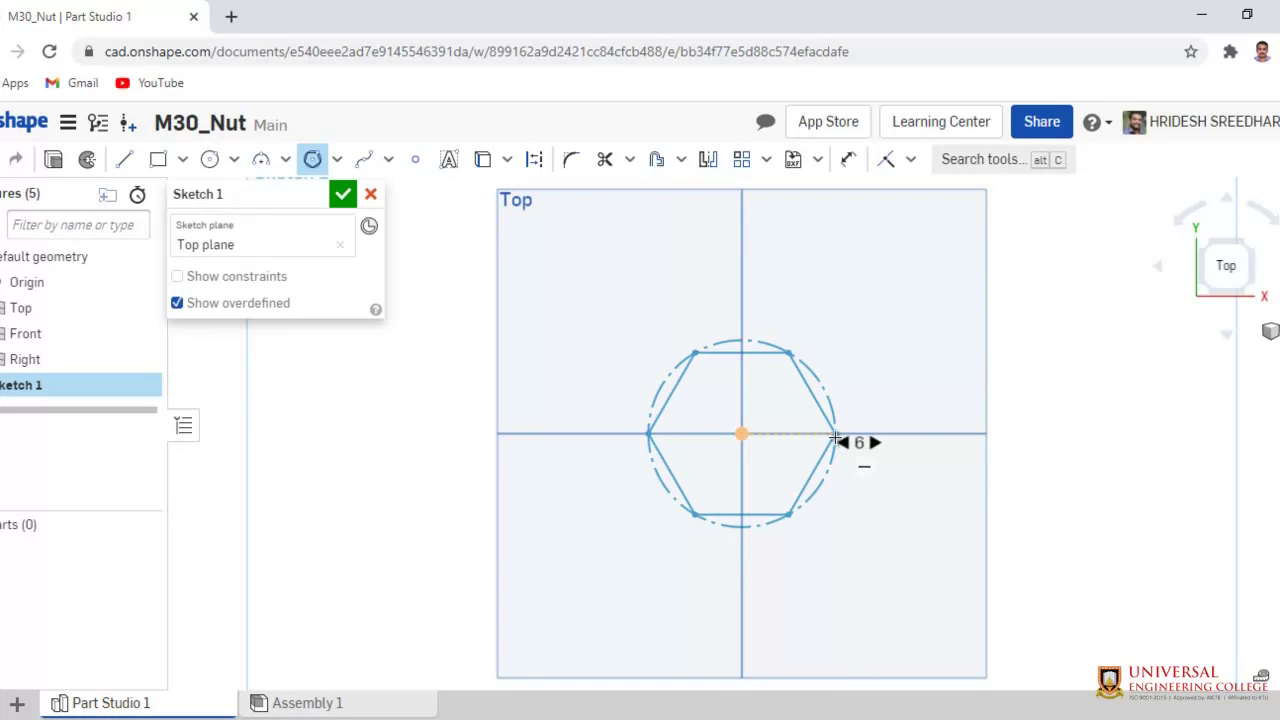
click(835, 437)
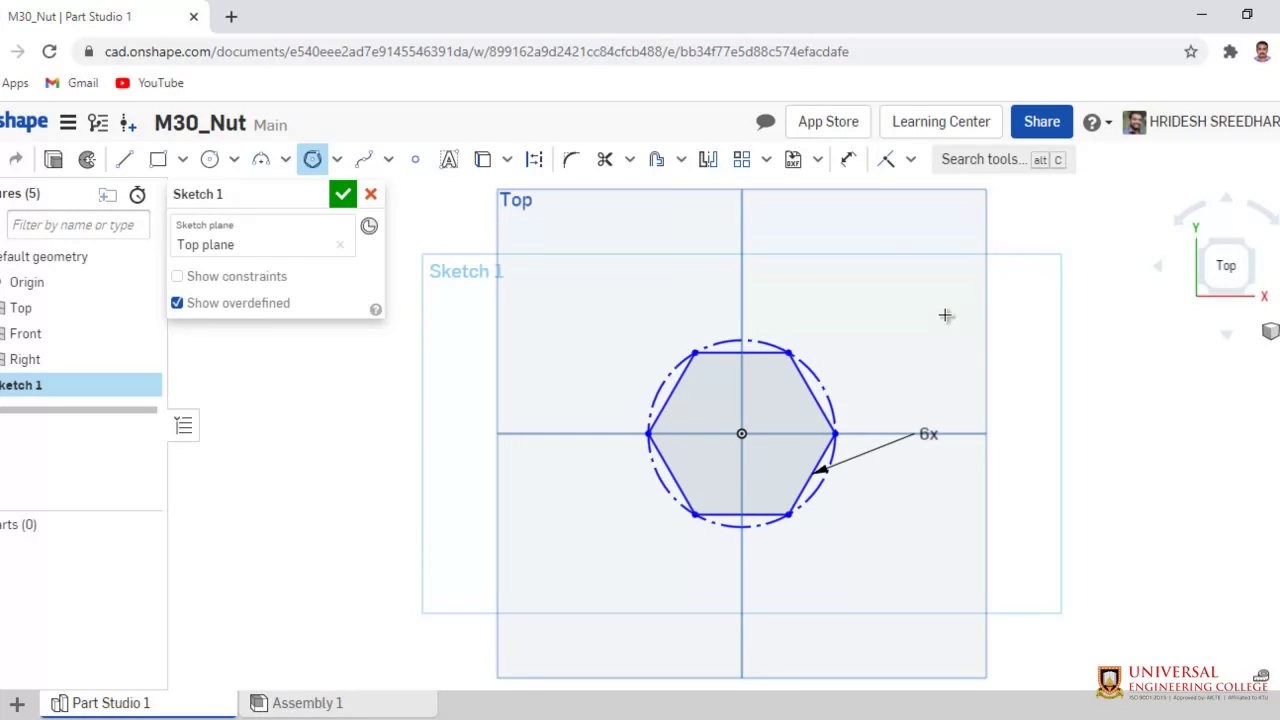
Dimension the hexagon's construction circle to a diameter of 60 mm
click(848, 162)
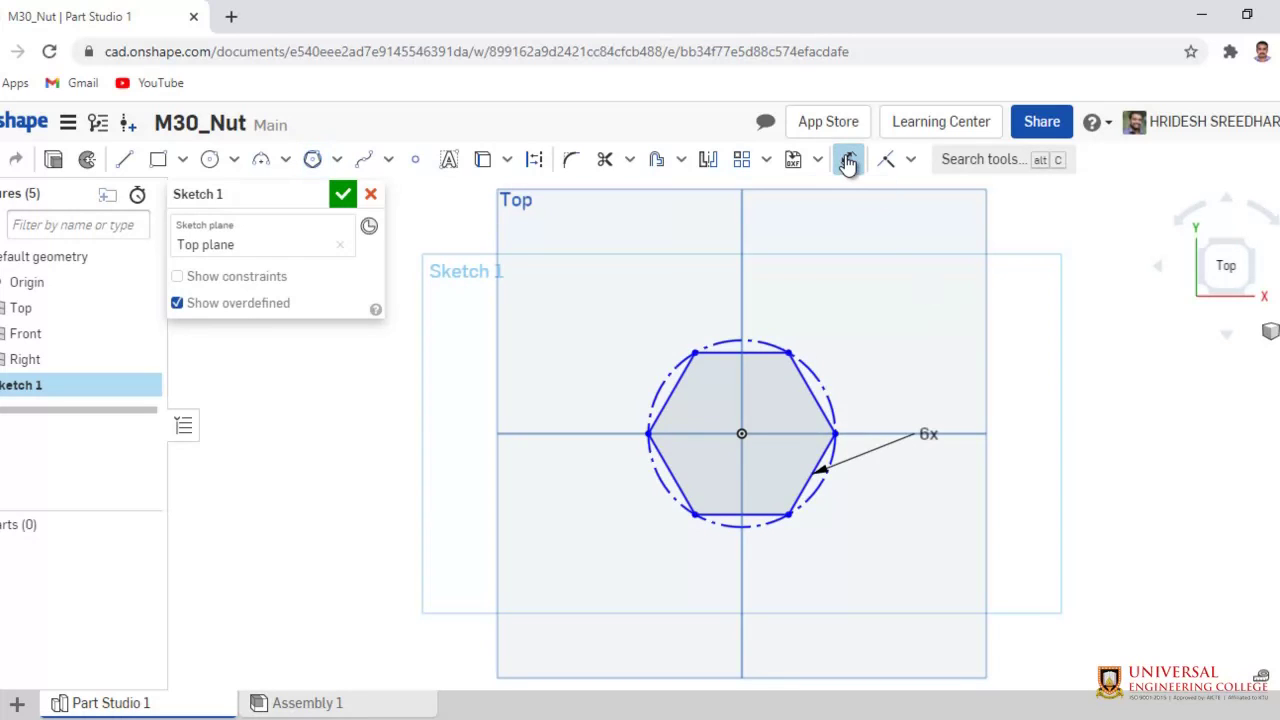
click(816, 376)
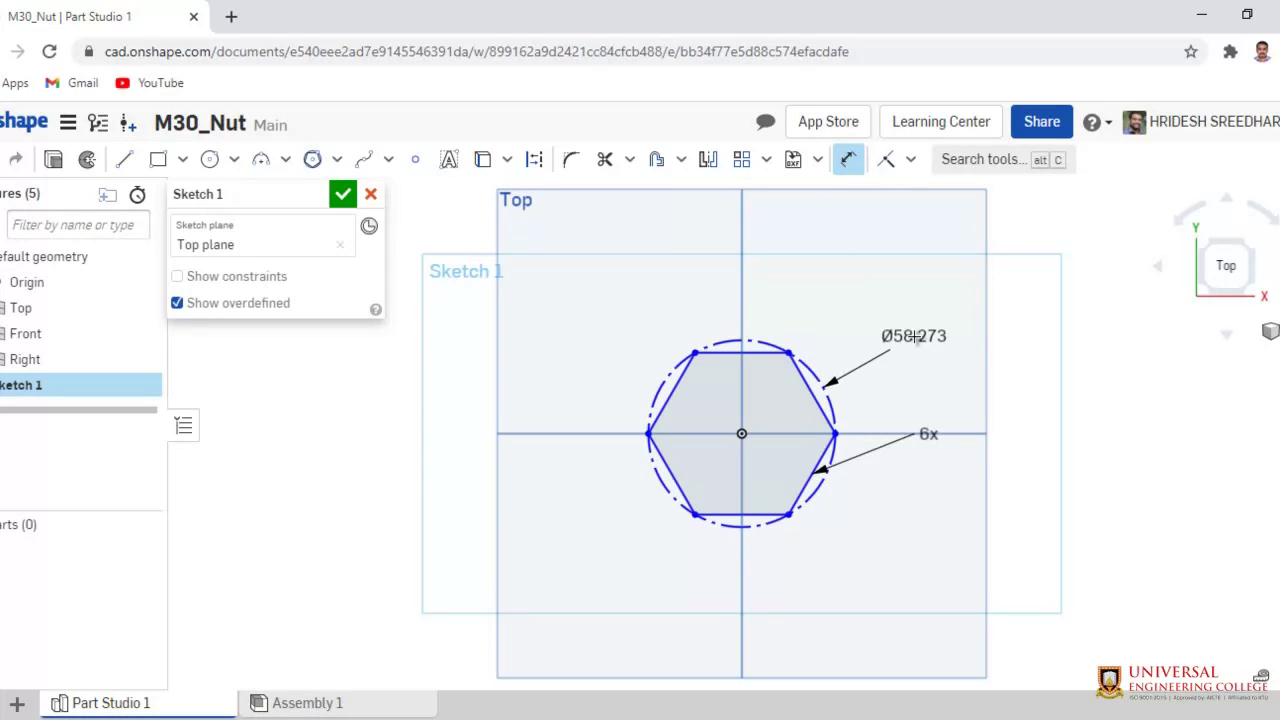
click(897, 327)
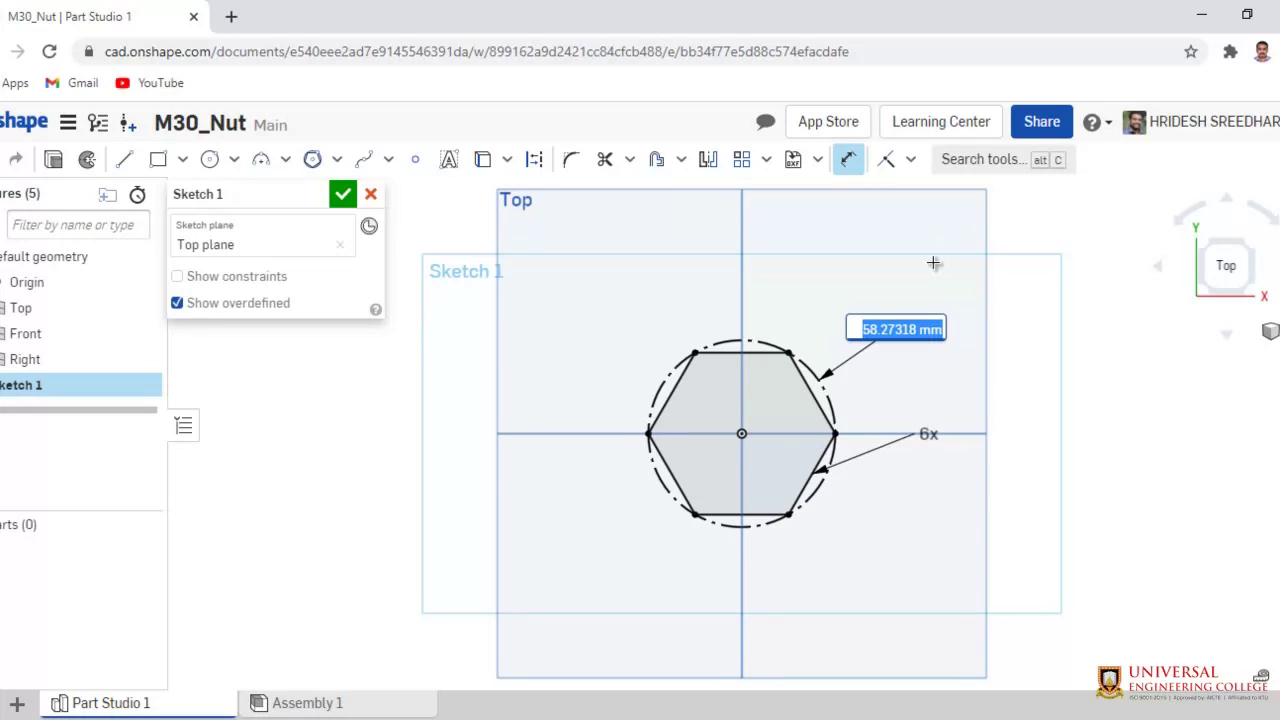
text(60)
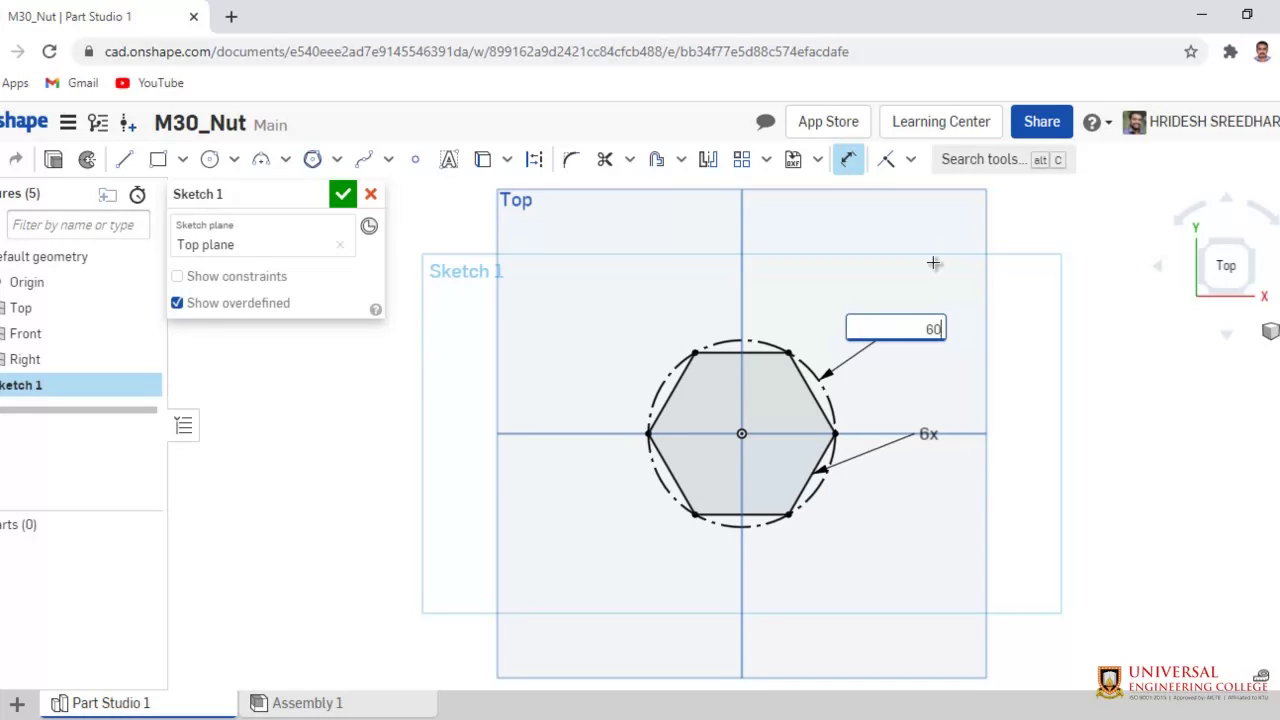
key(Return)
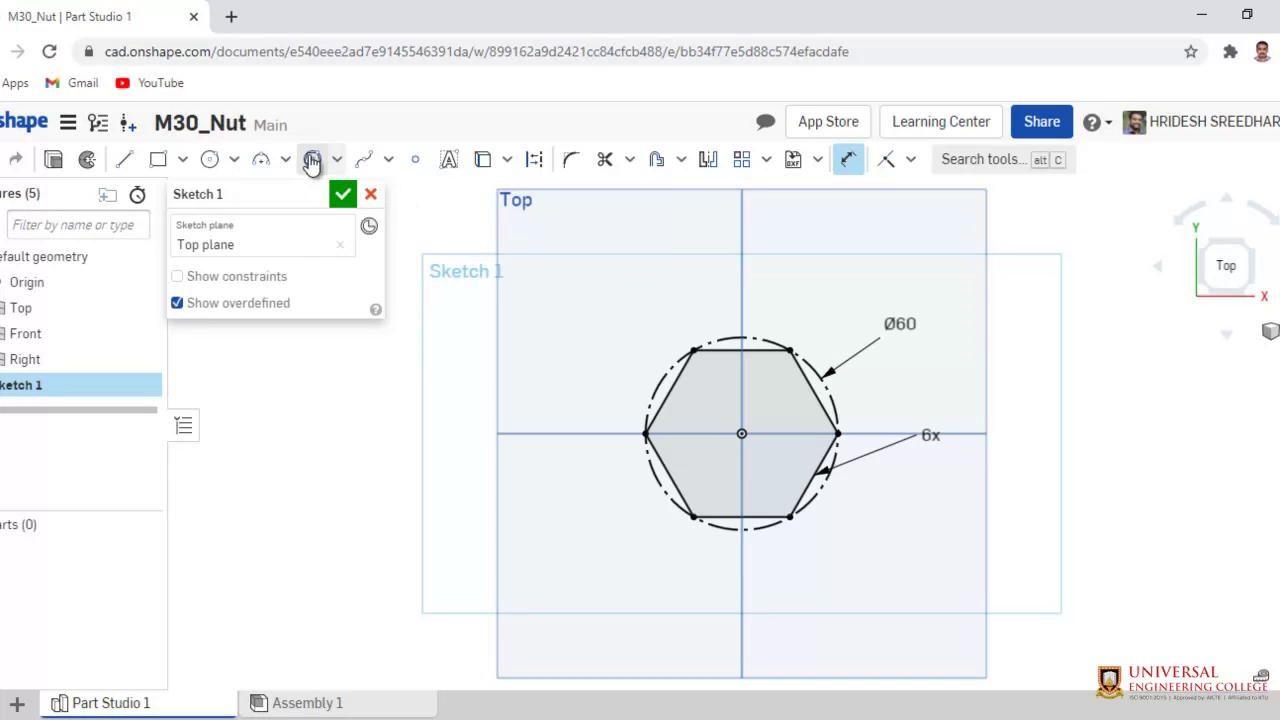
Sketch a 30 mm diameter circle centred on the origin and move its dimension label below the hexagon, outside the profile
click(207, 161)
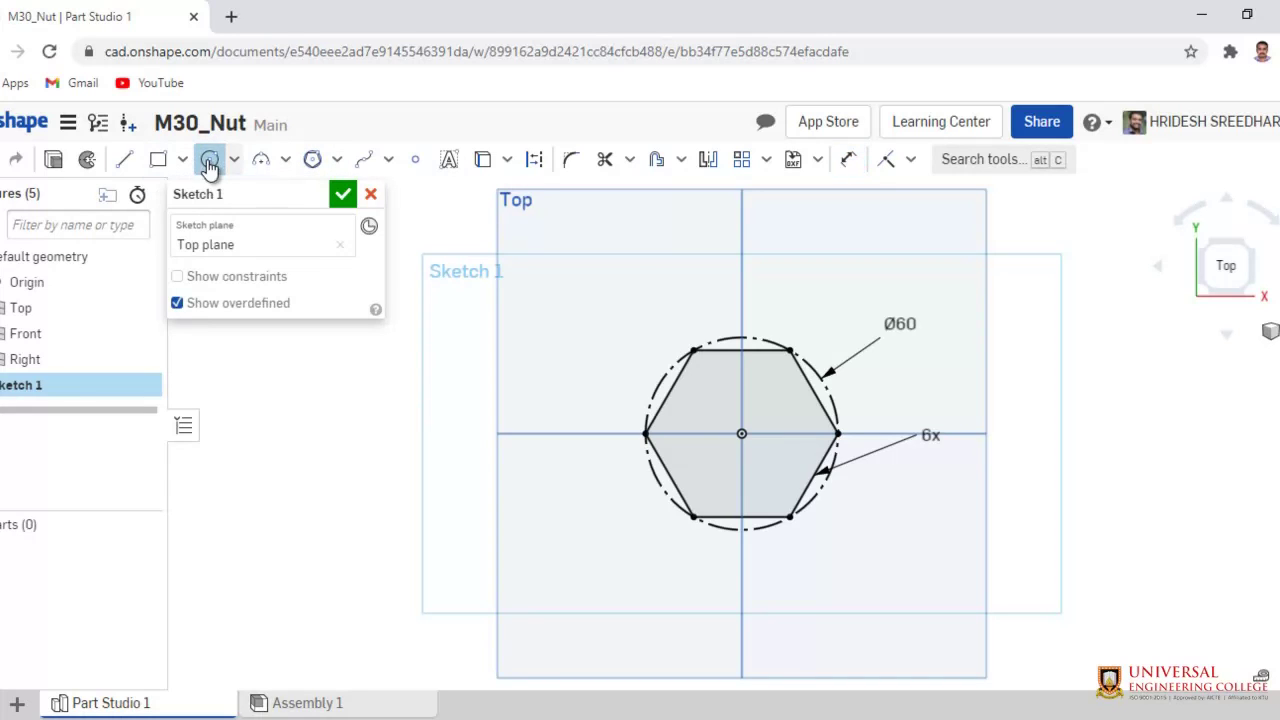
click(741, 433)
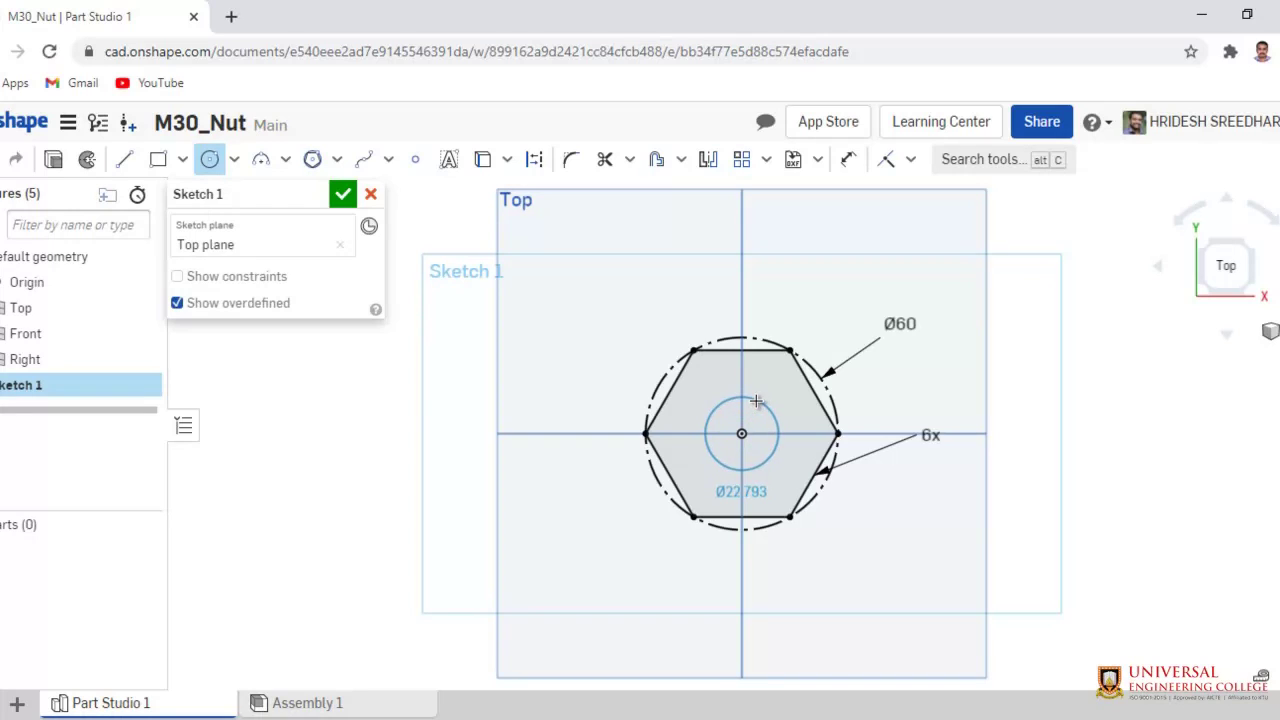
click(777, 401)
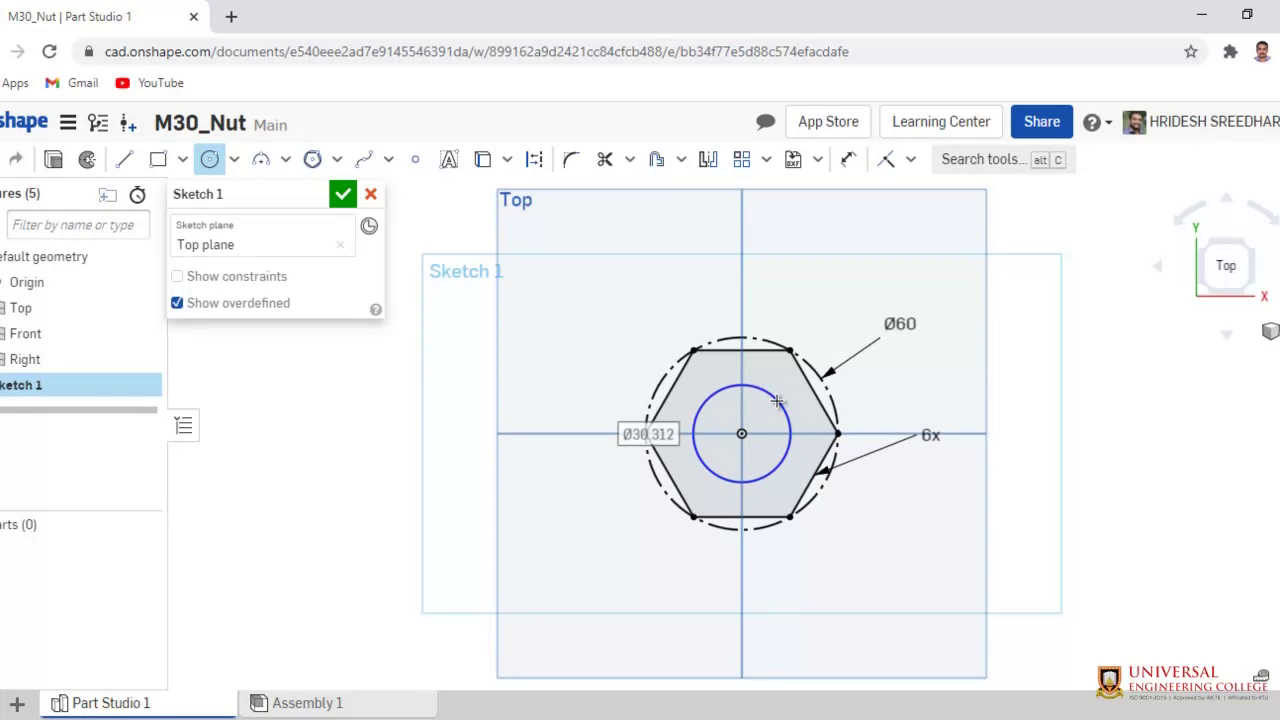
text(30)
key(Return)
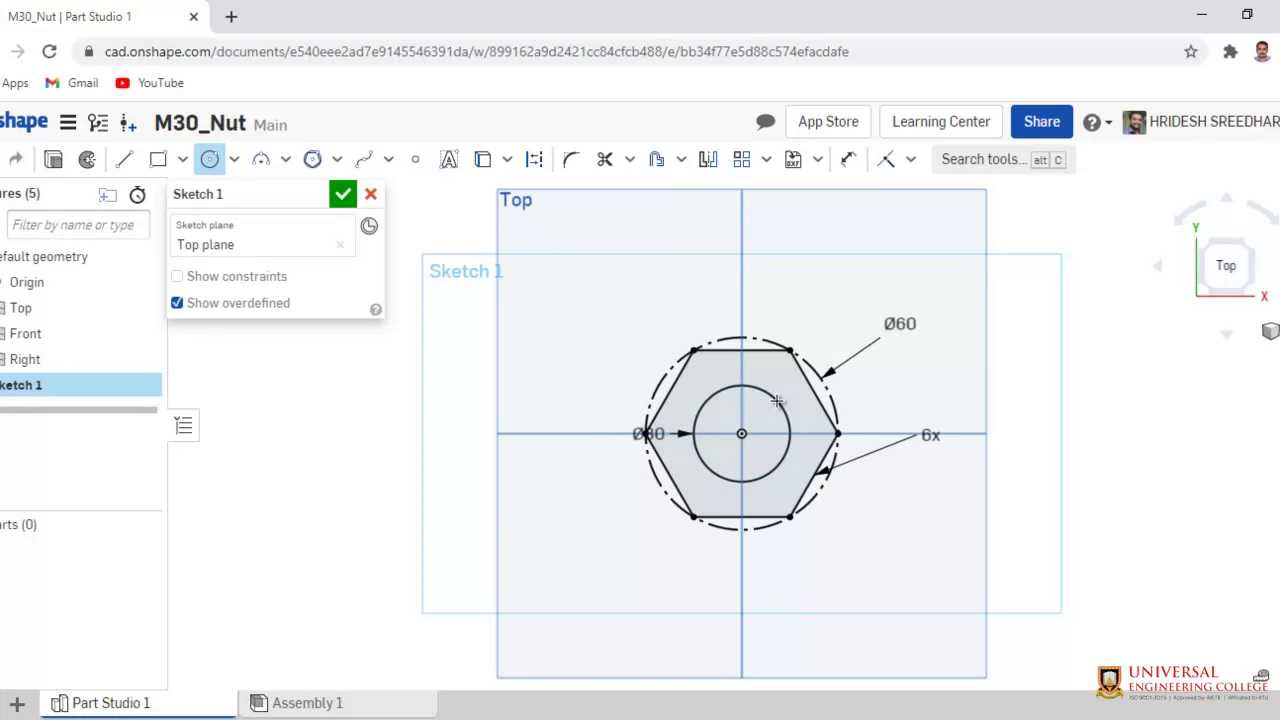
key(Escape)
drag(651, 434, 848, 539)
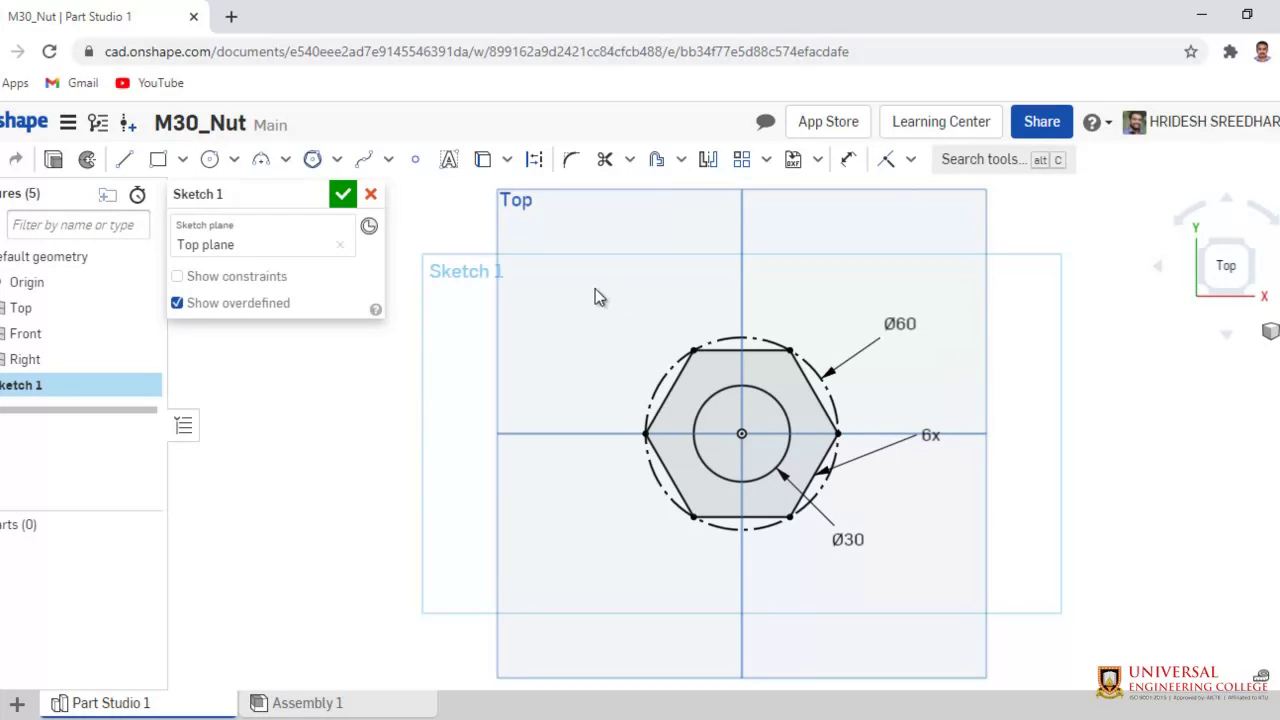
Rename the sketch as M30_Nut and finish it
click(318, 195)
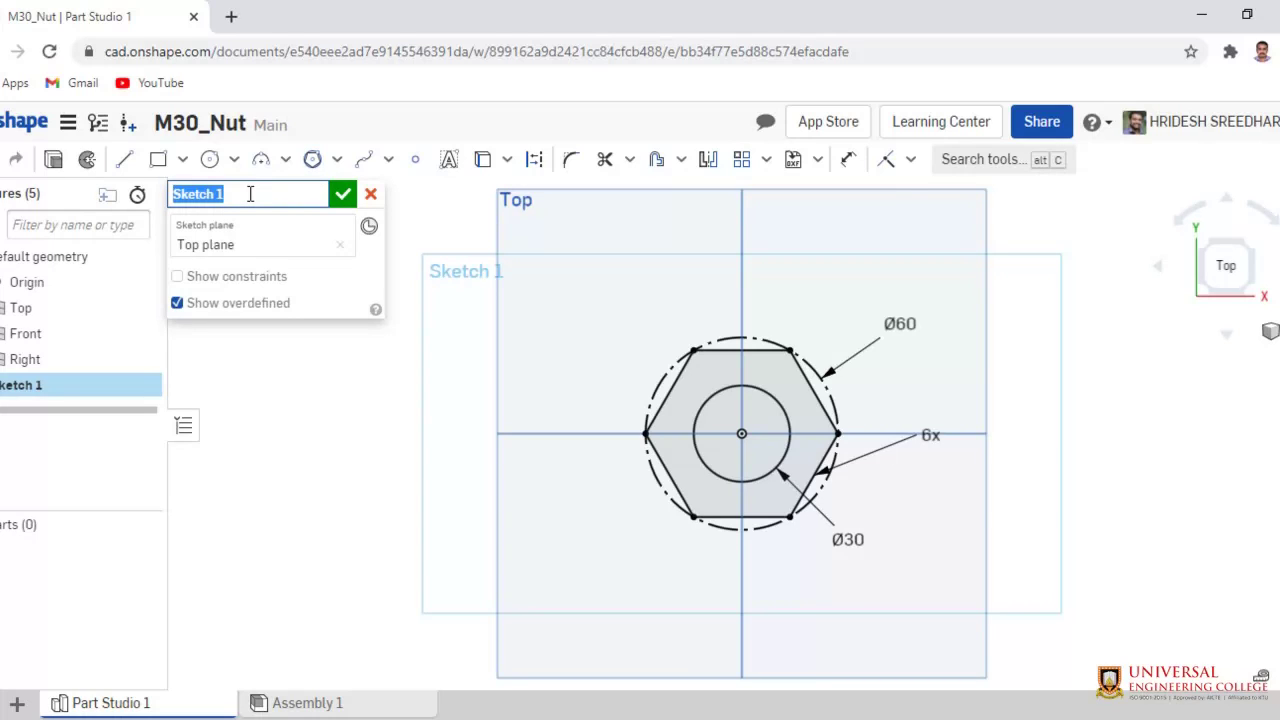
text(M0)
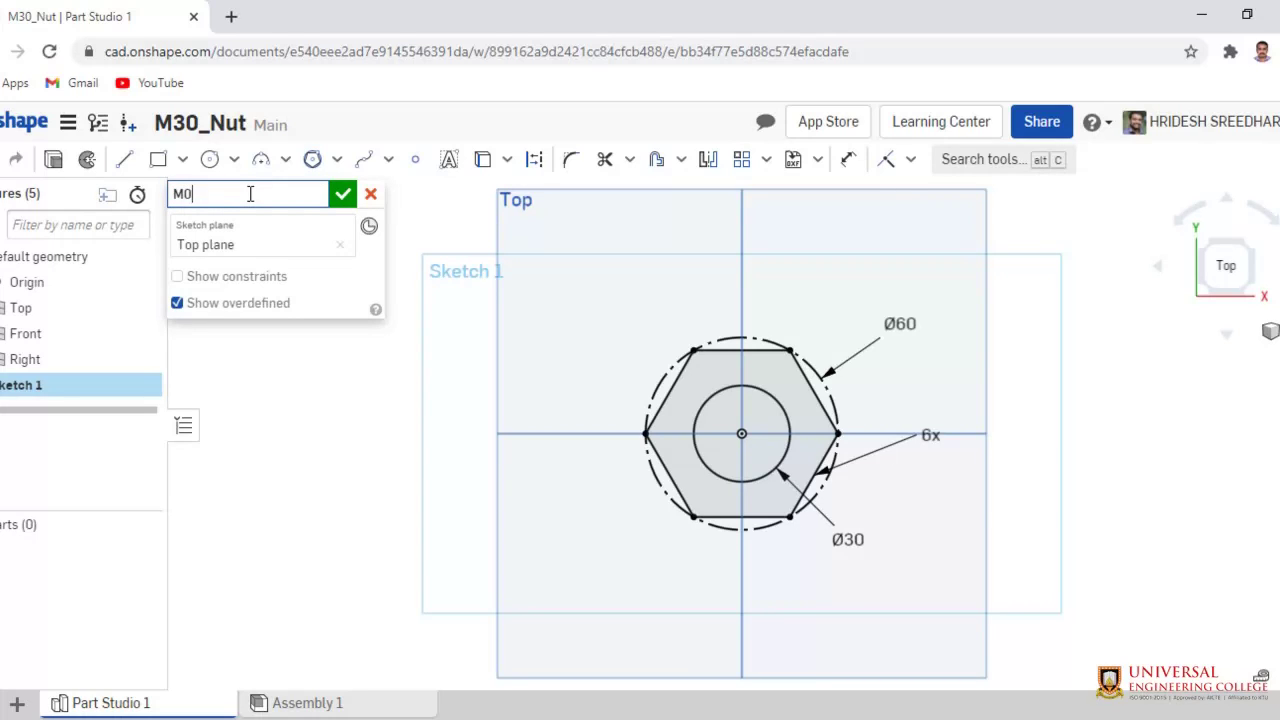
text(_Nut)
click(184, 197)
text(3)
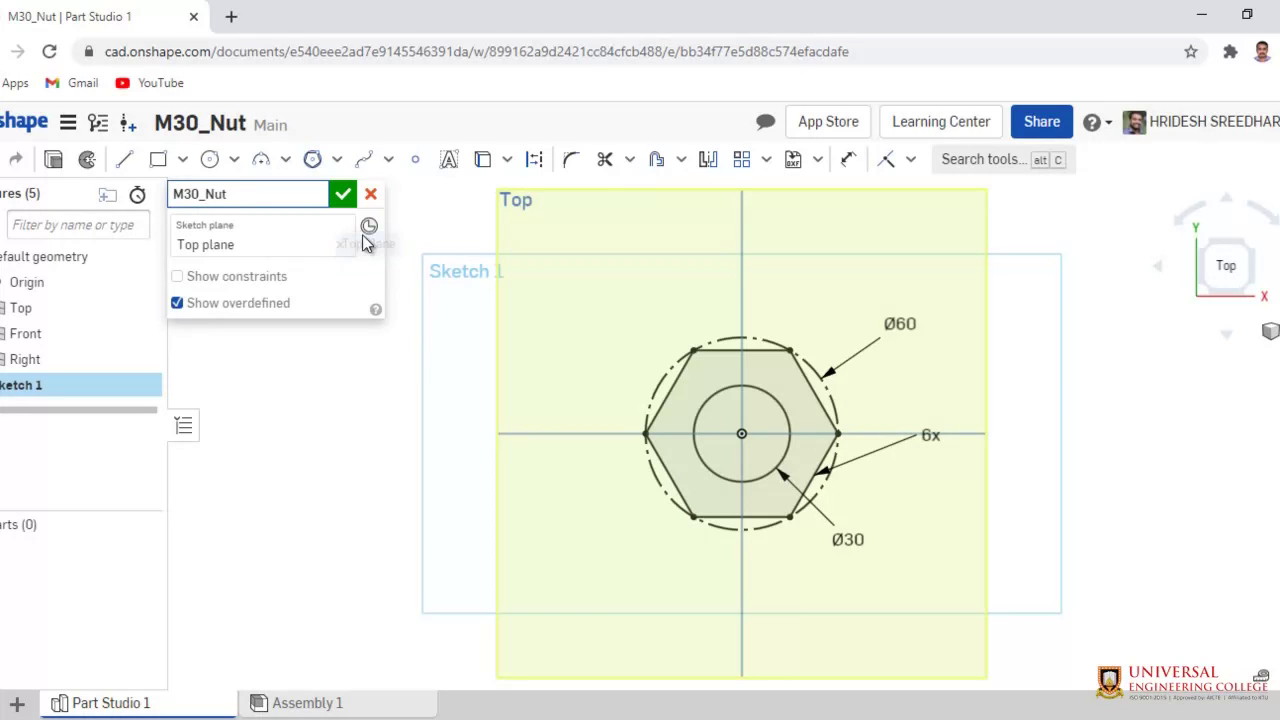
click(343, 194)
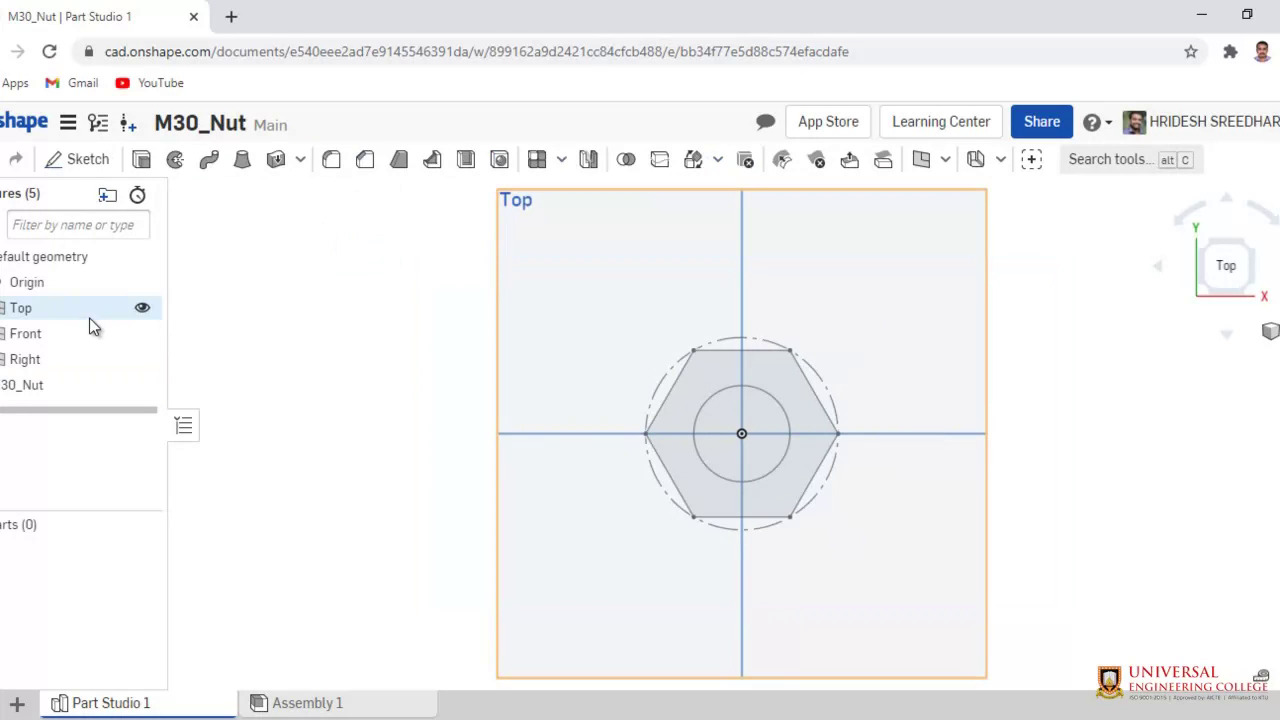
click(640, 718)
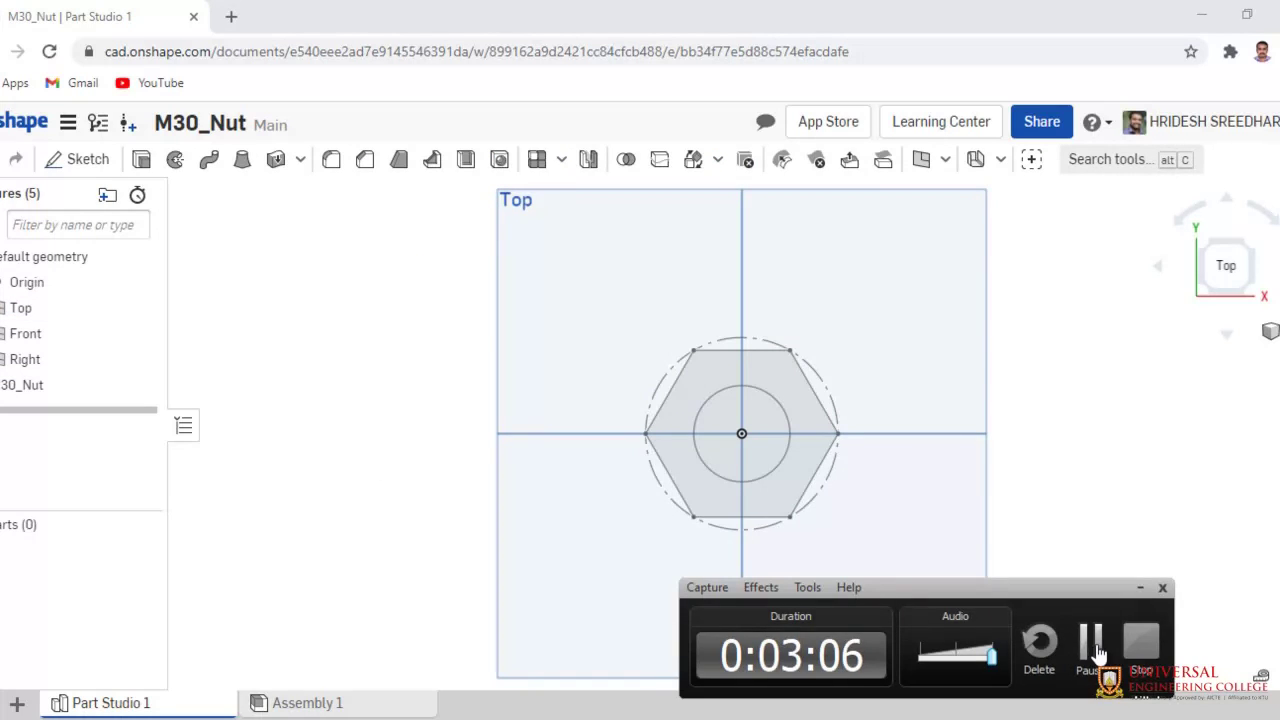
click(1097, 652)
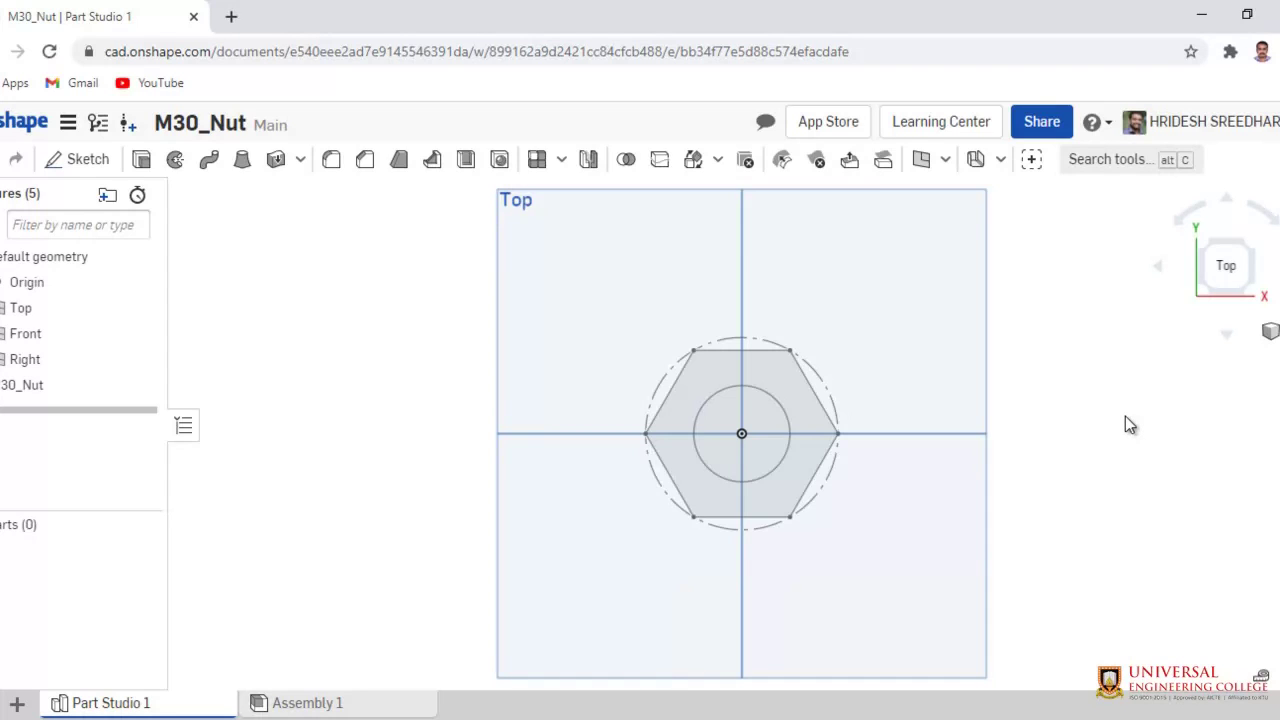
Extrude the region between the hexagon and the hole as a new solid, symmetric about the sketch plane, with a depth of 30 mm
click(144, 164)
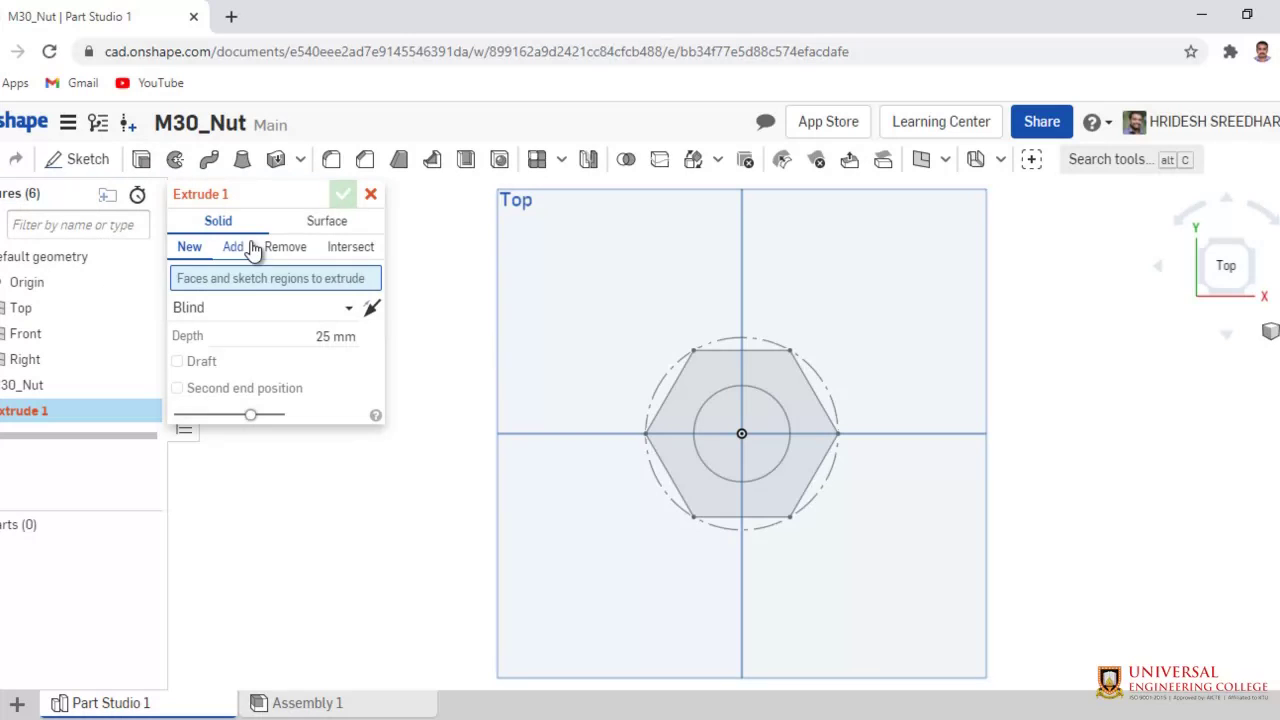
click(709, 505)
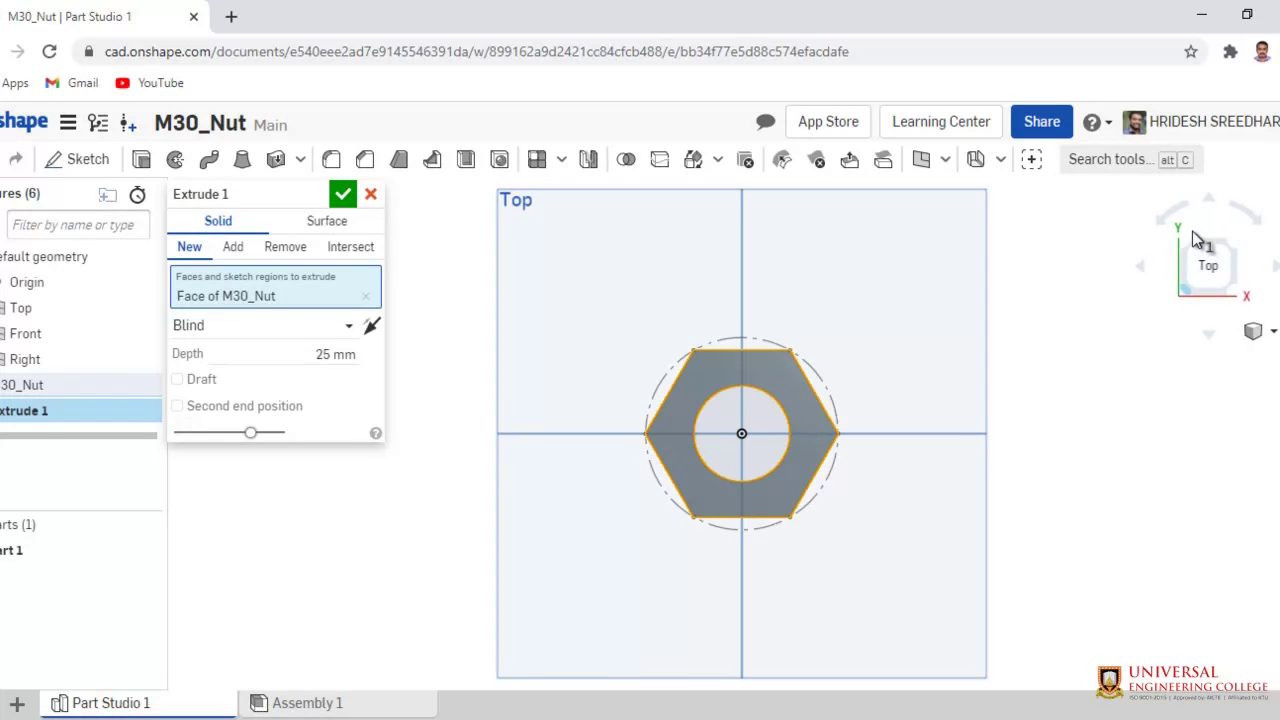
click(1262, 331)
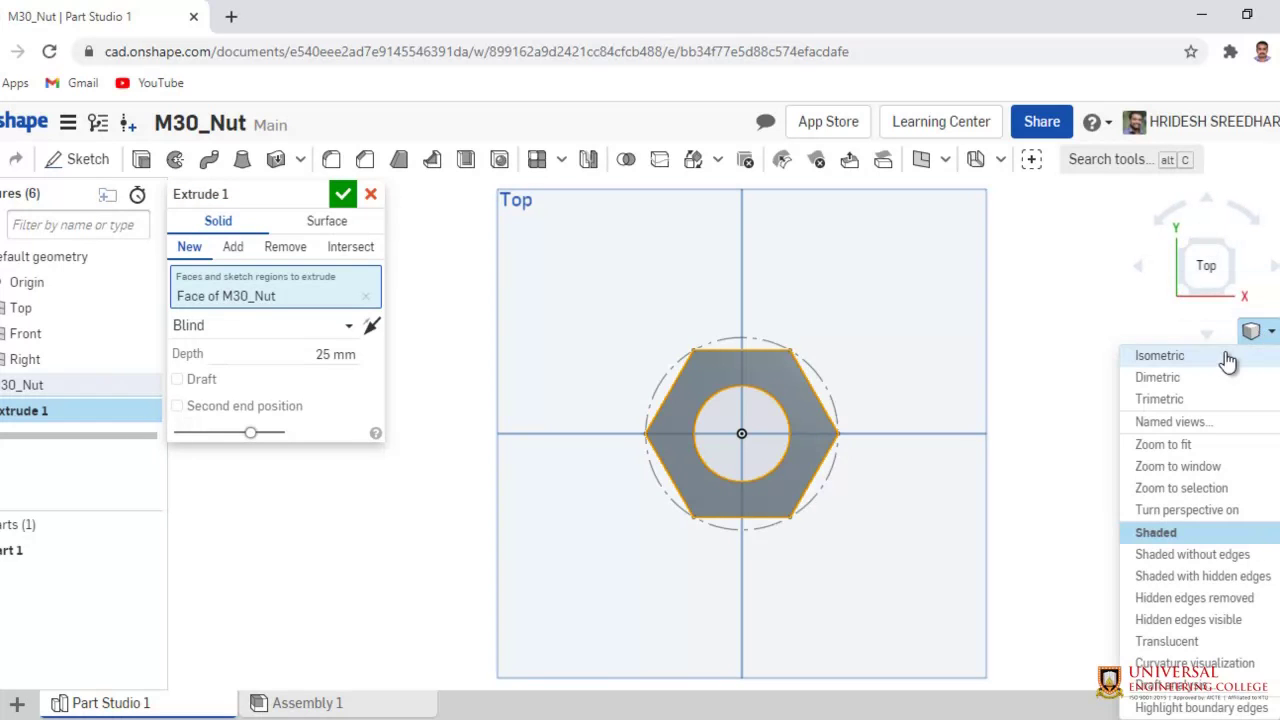
click(1226, 354)
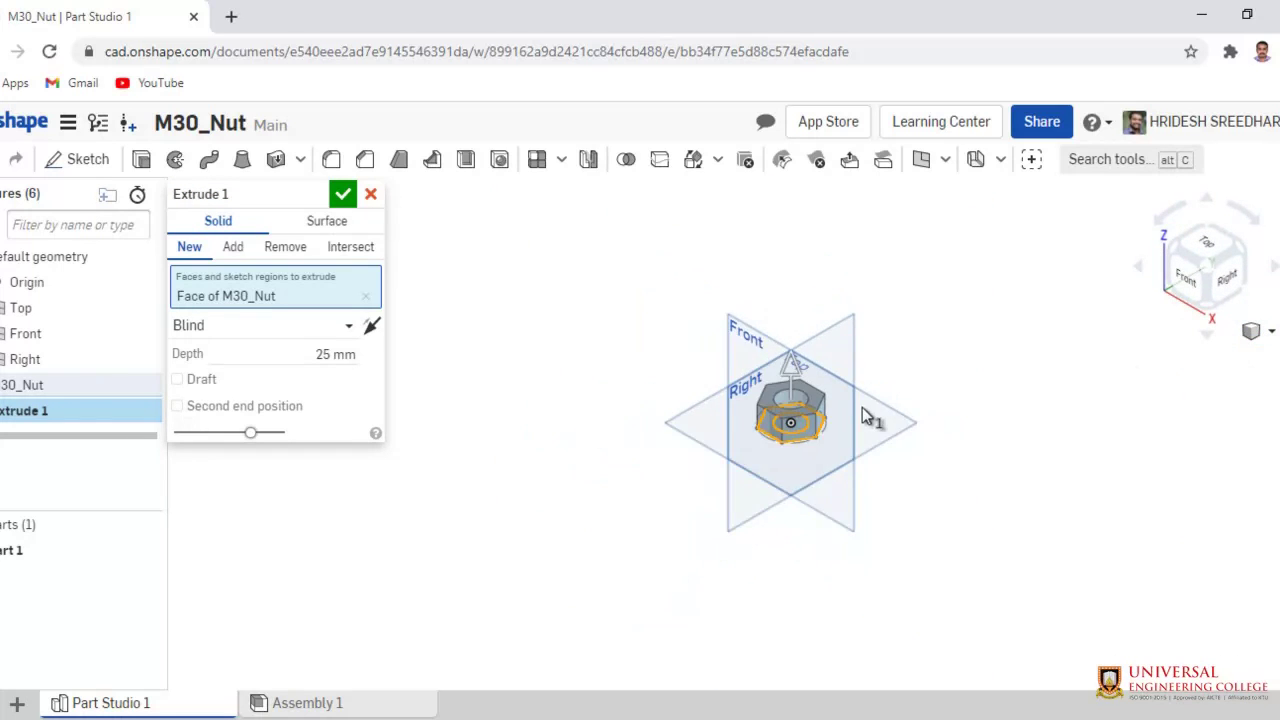
scroll(864, 412, up, 2)
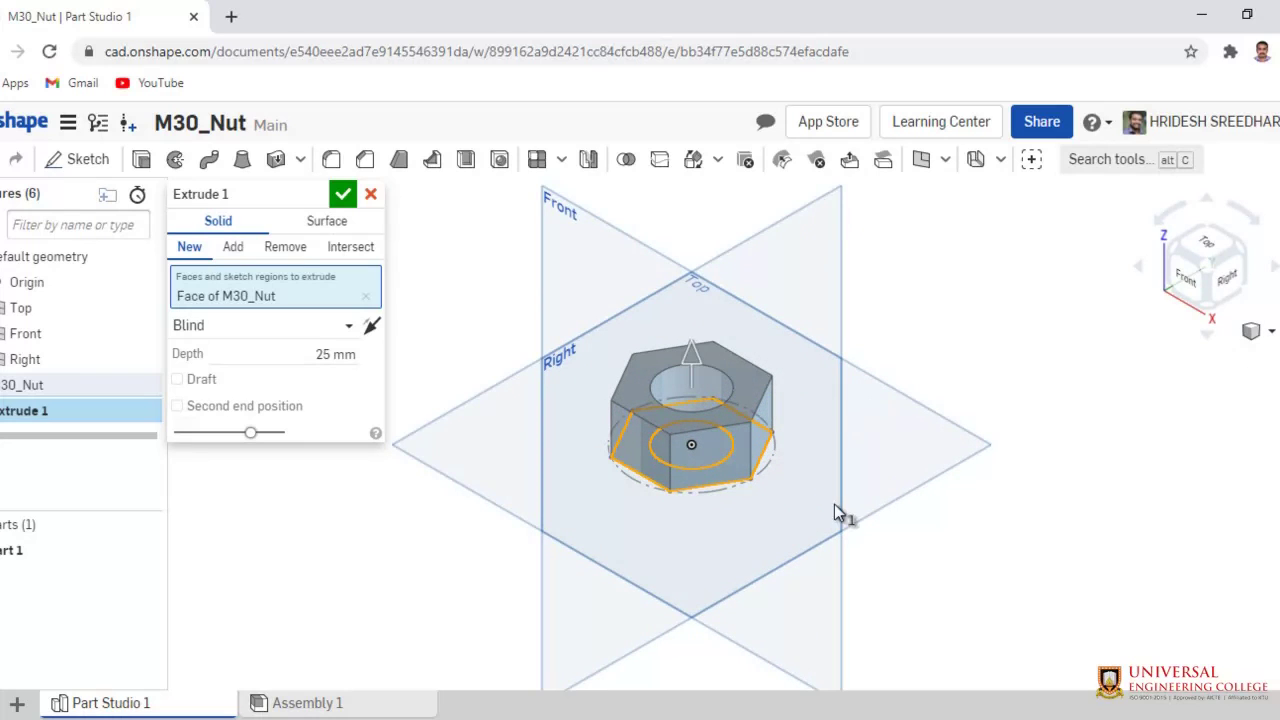
click(345, 330)
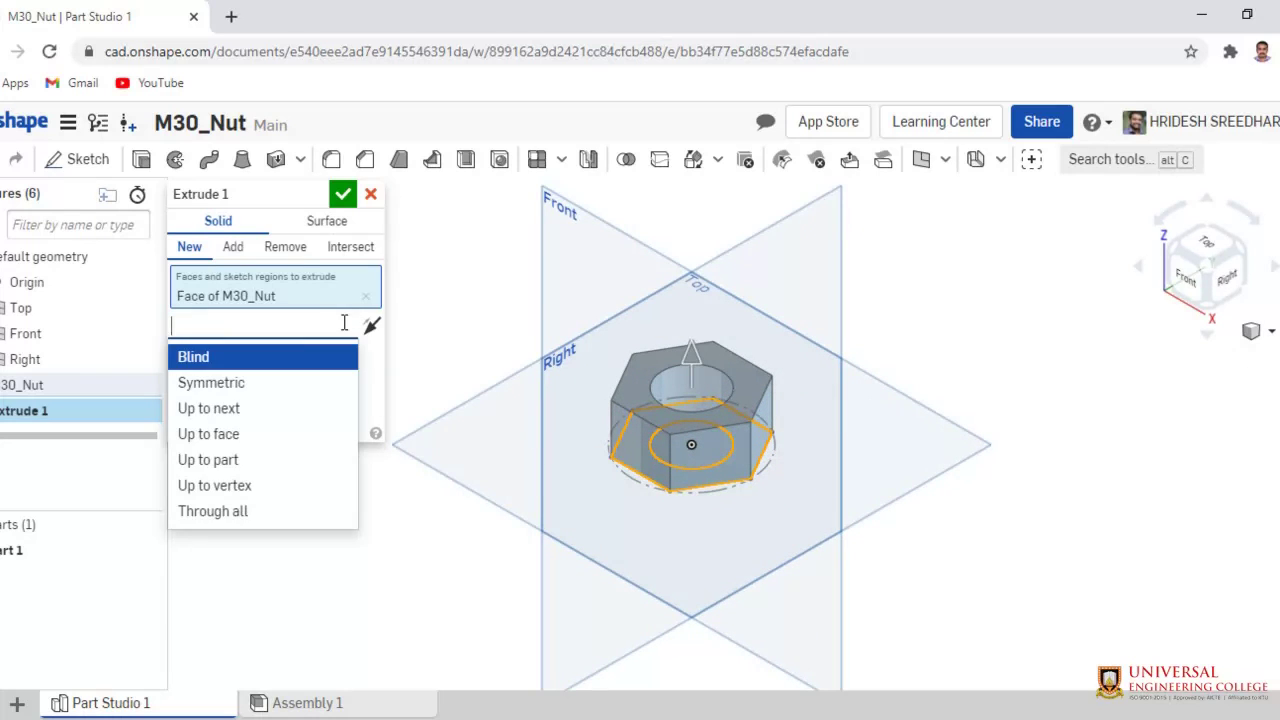
click(280, 381)
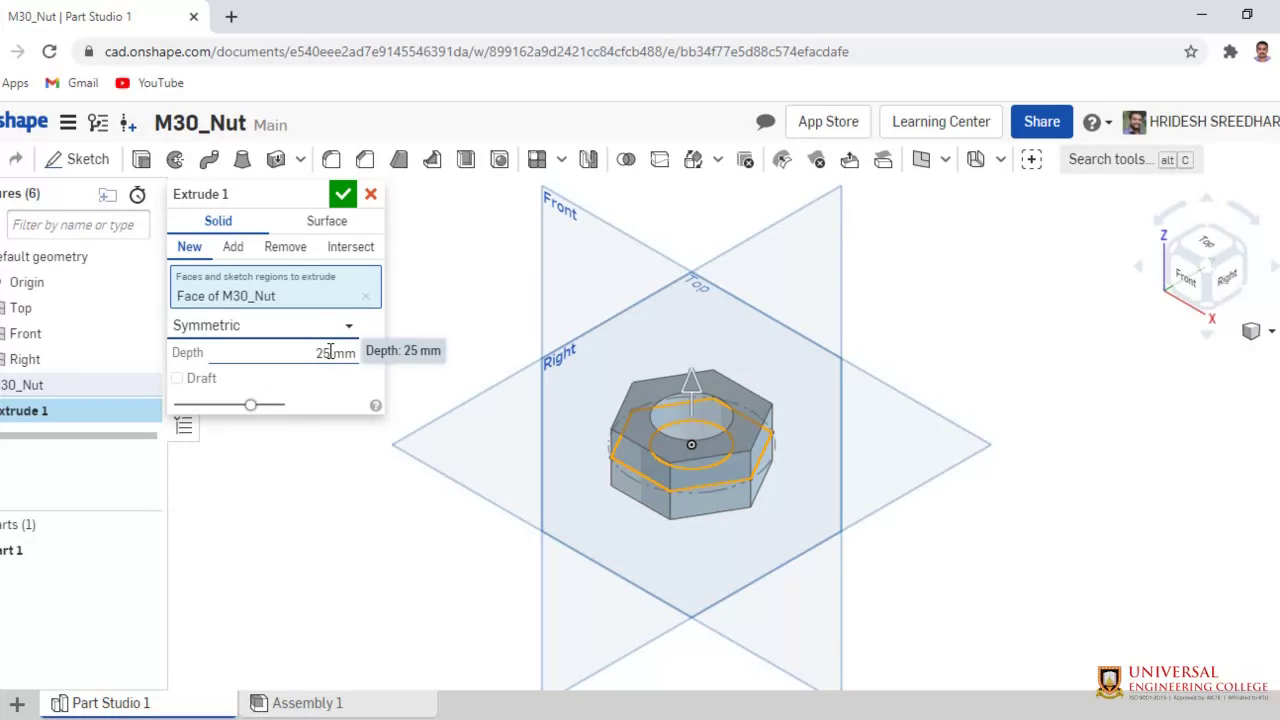
click(330, 352)
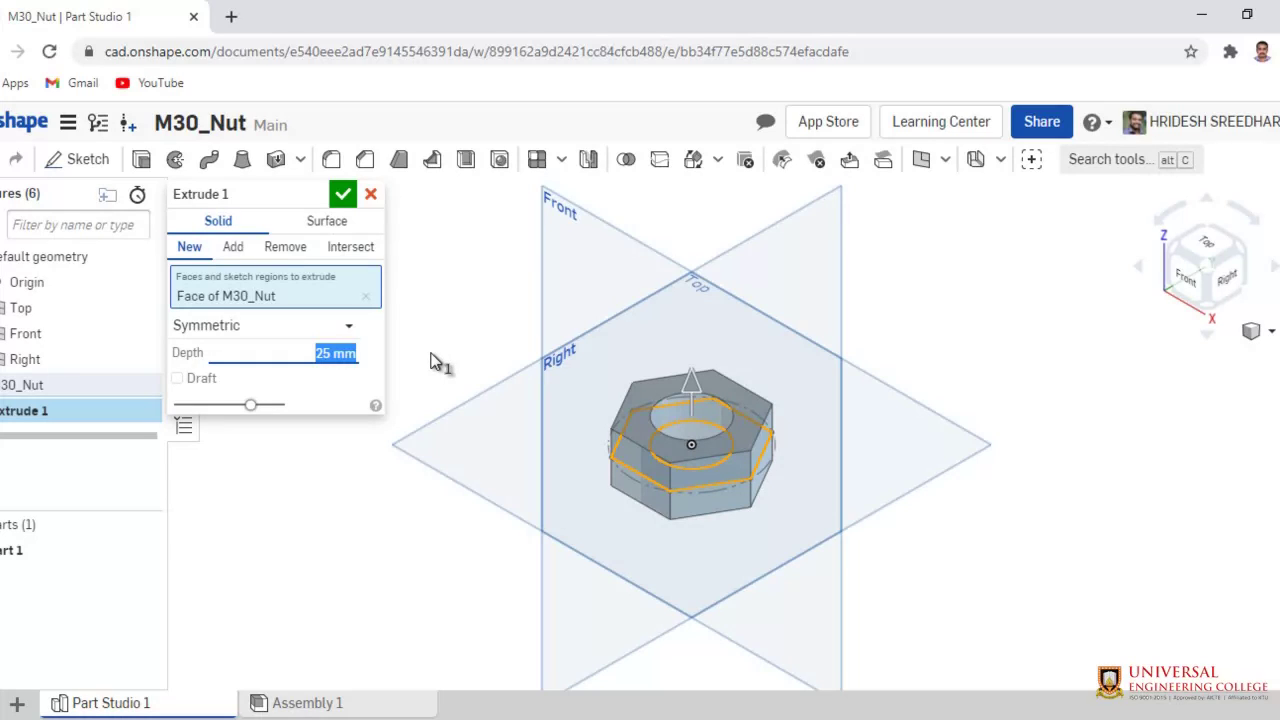
text(30)
key(Return)
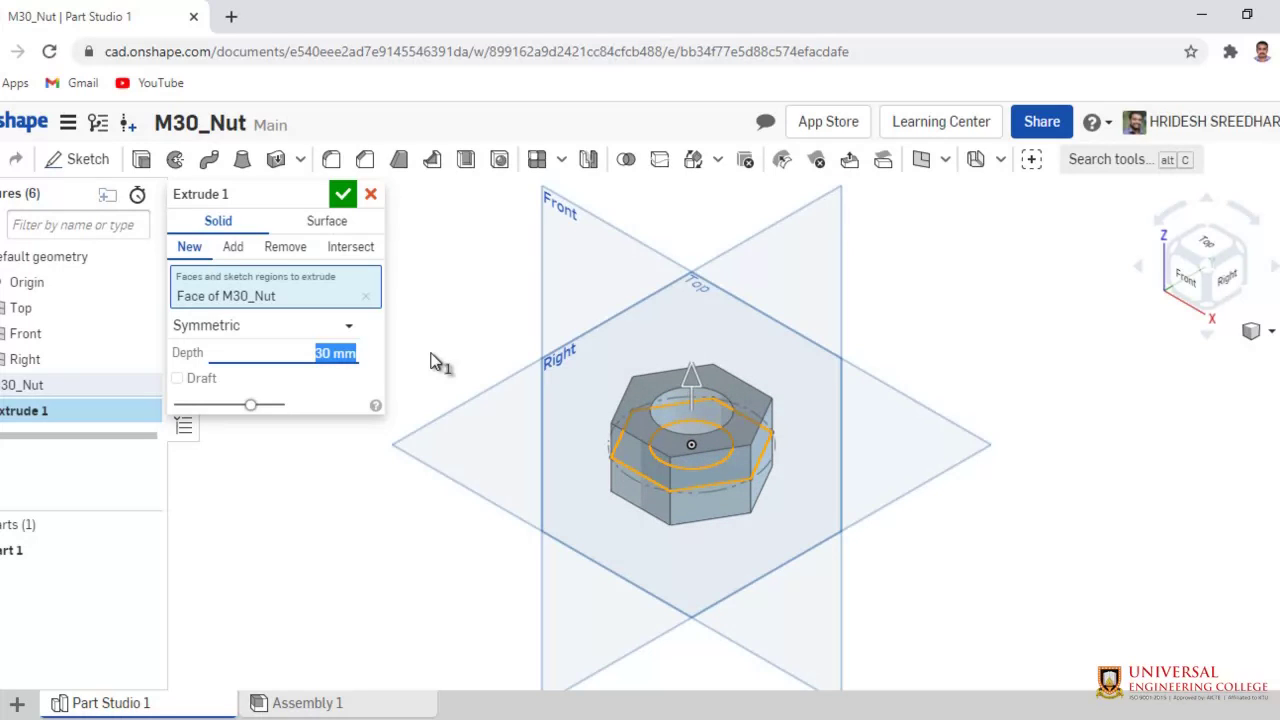
click(341, 196)
Start a new sketch on the Front plane and face it squarely, close up on the nut's side faces
scroll(923, 344, down, 4)
scroll(923, 344, up, 4)
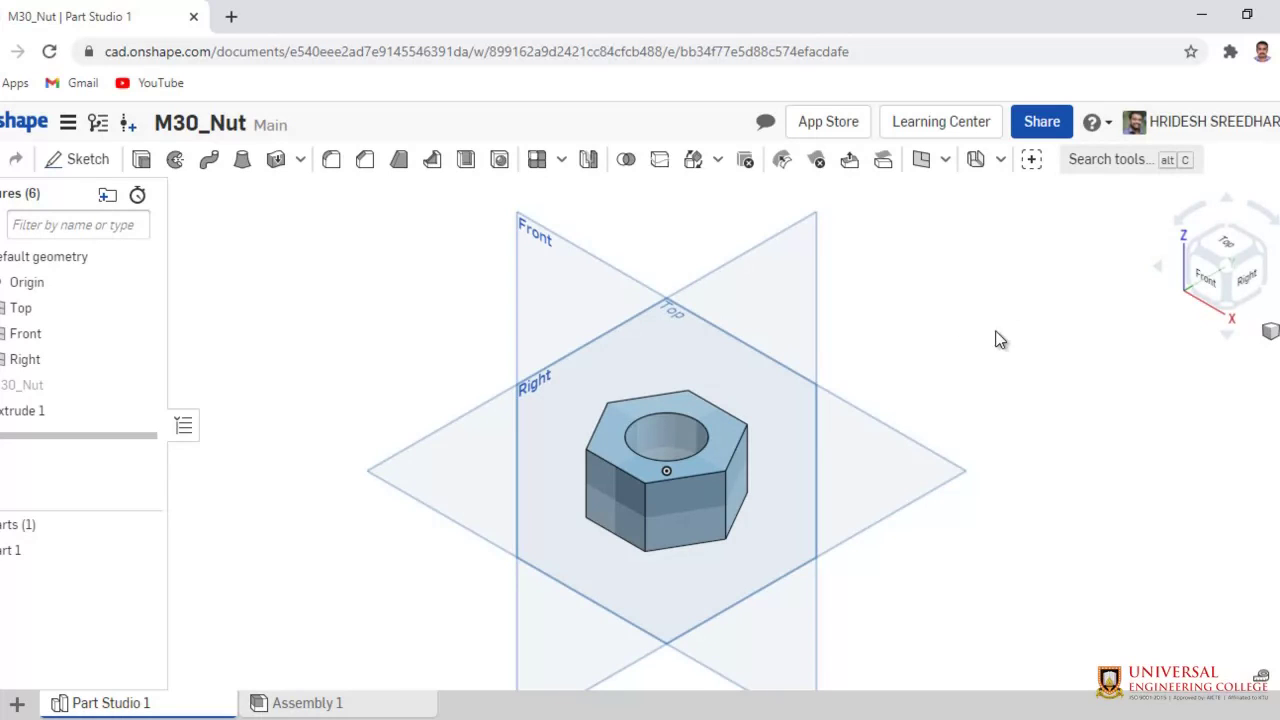
click(87, 161)
click(573, 244)
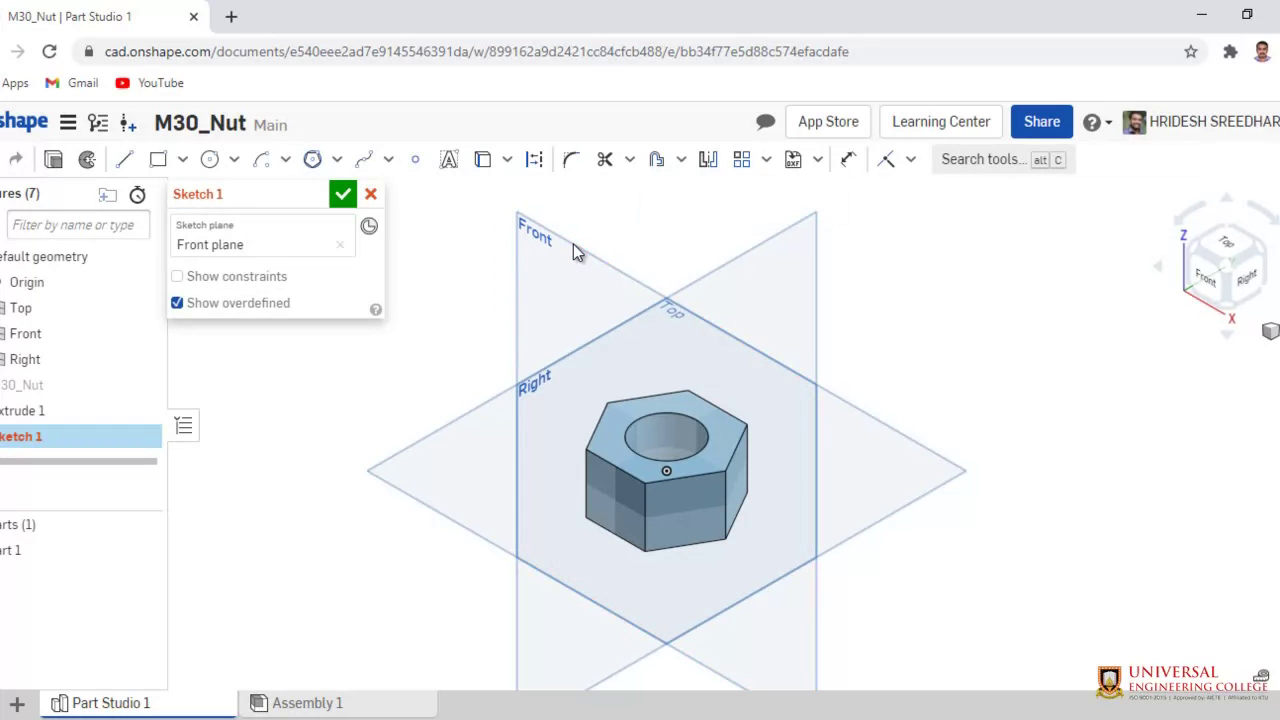
click(1212, 284)
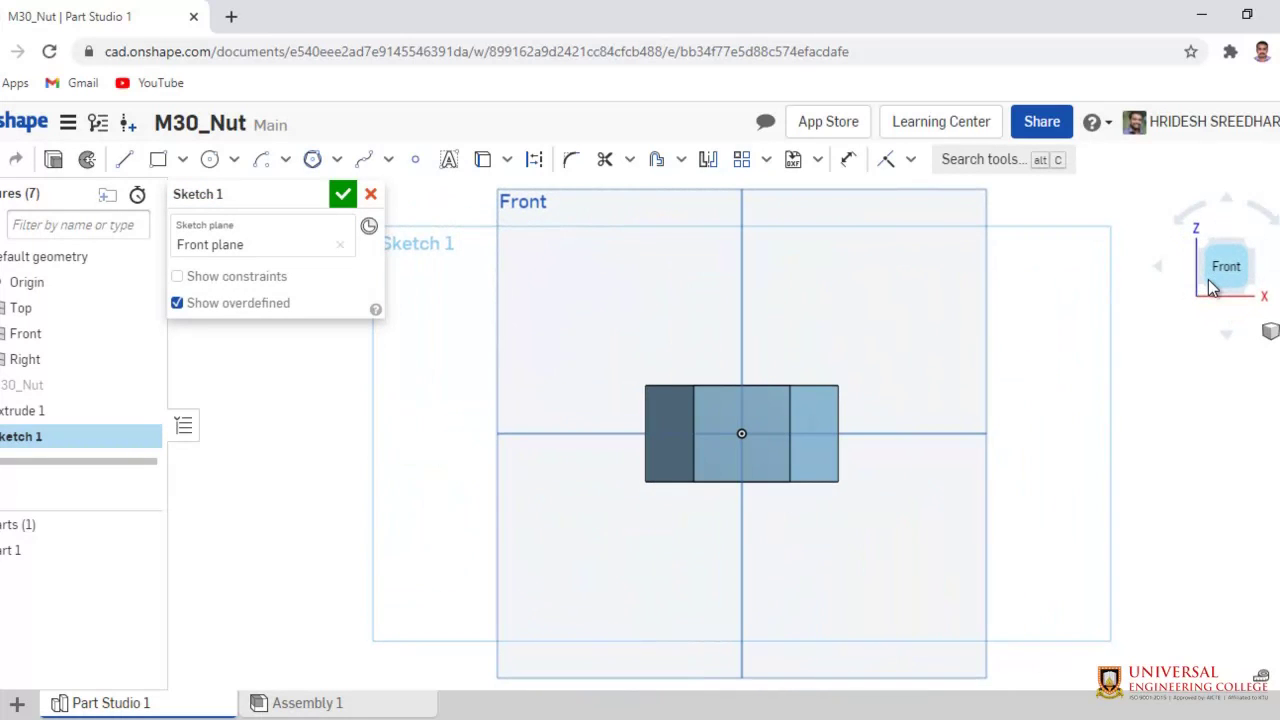
scroll(716, 433, down, 2)
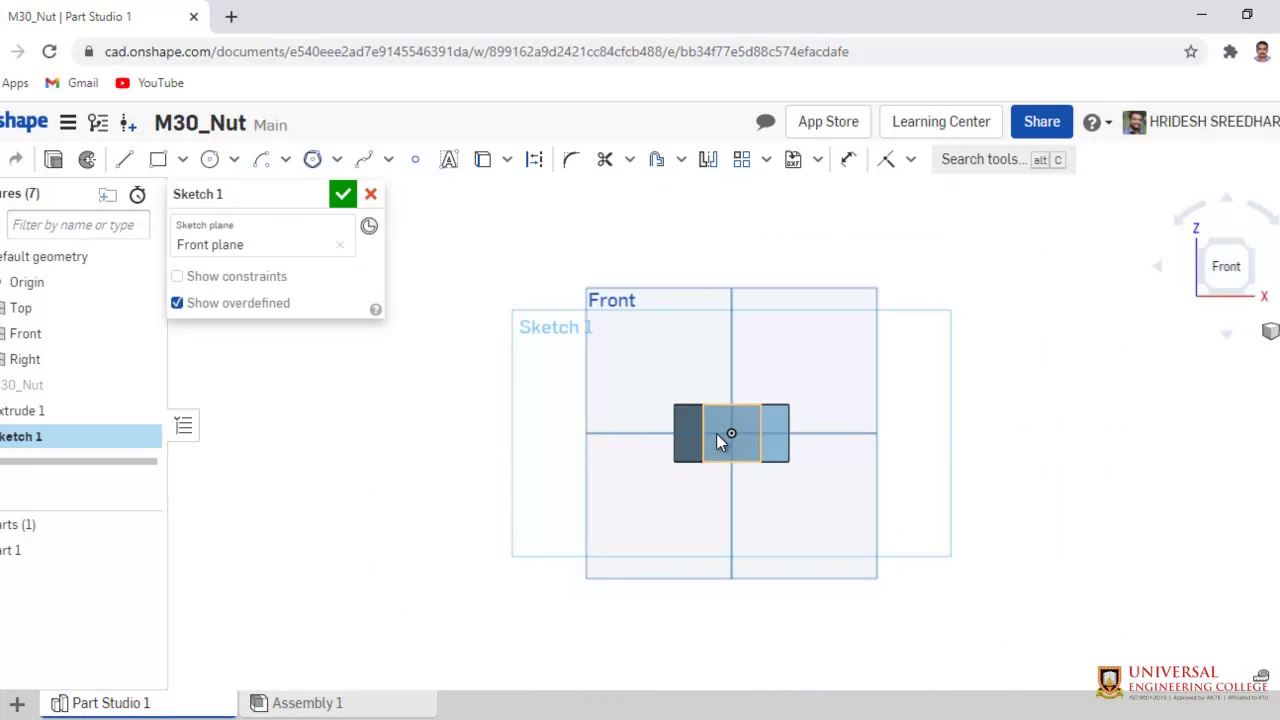
scroll(716, 433, up, 2)
scroll(716, 430, up, 3)
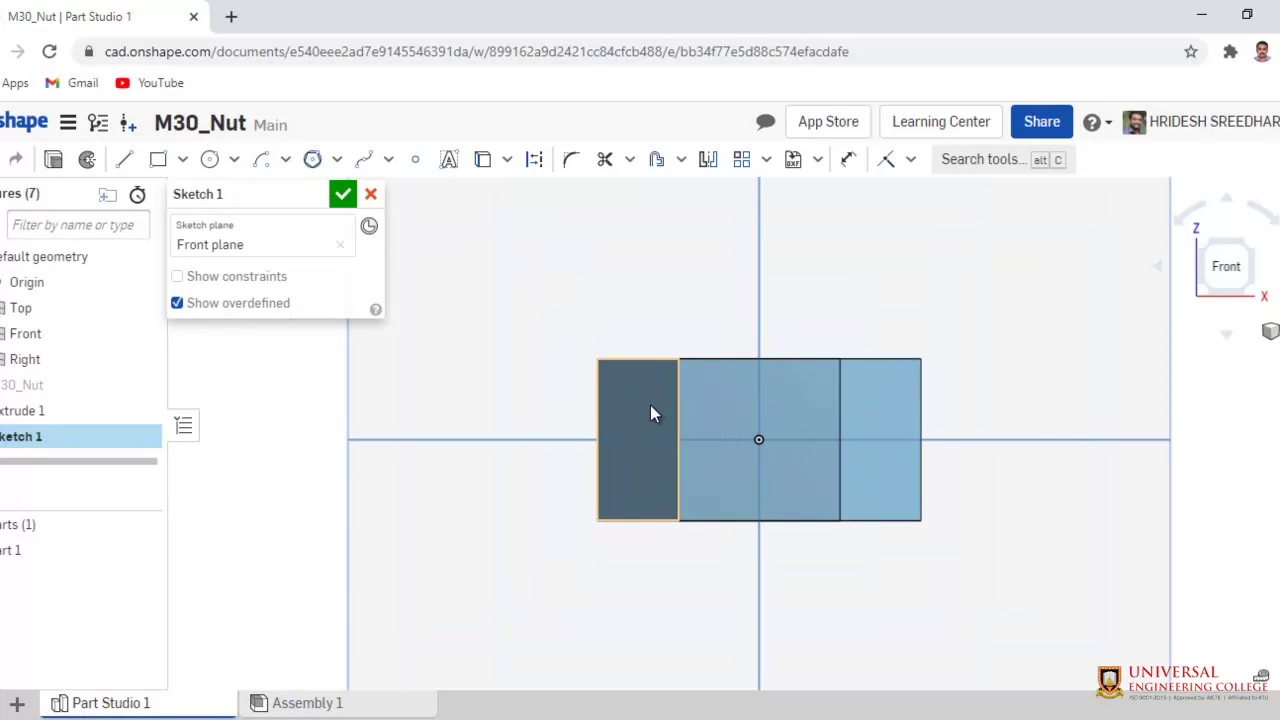
scroll(650, 405, up, 2)
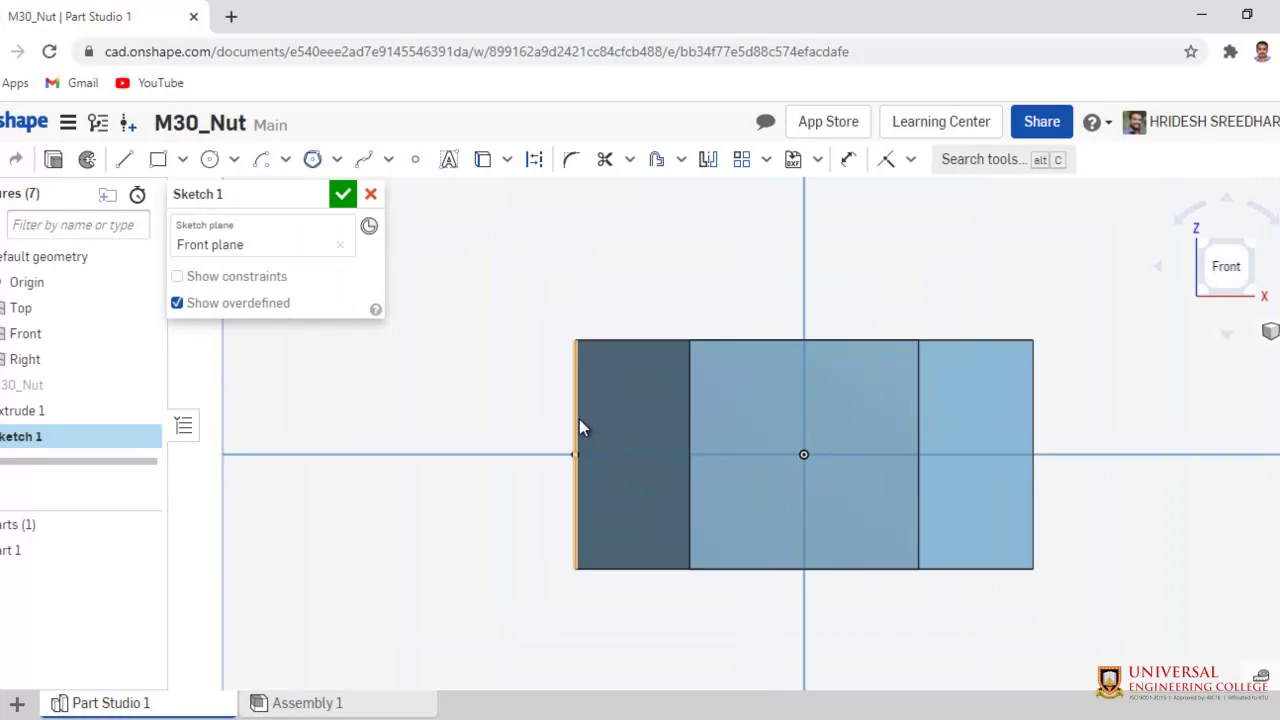
Project the outer, inner and upper edges of the nut's leftmost side face into the sketch with Use
click(508, 163)
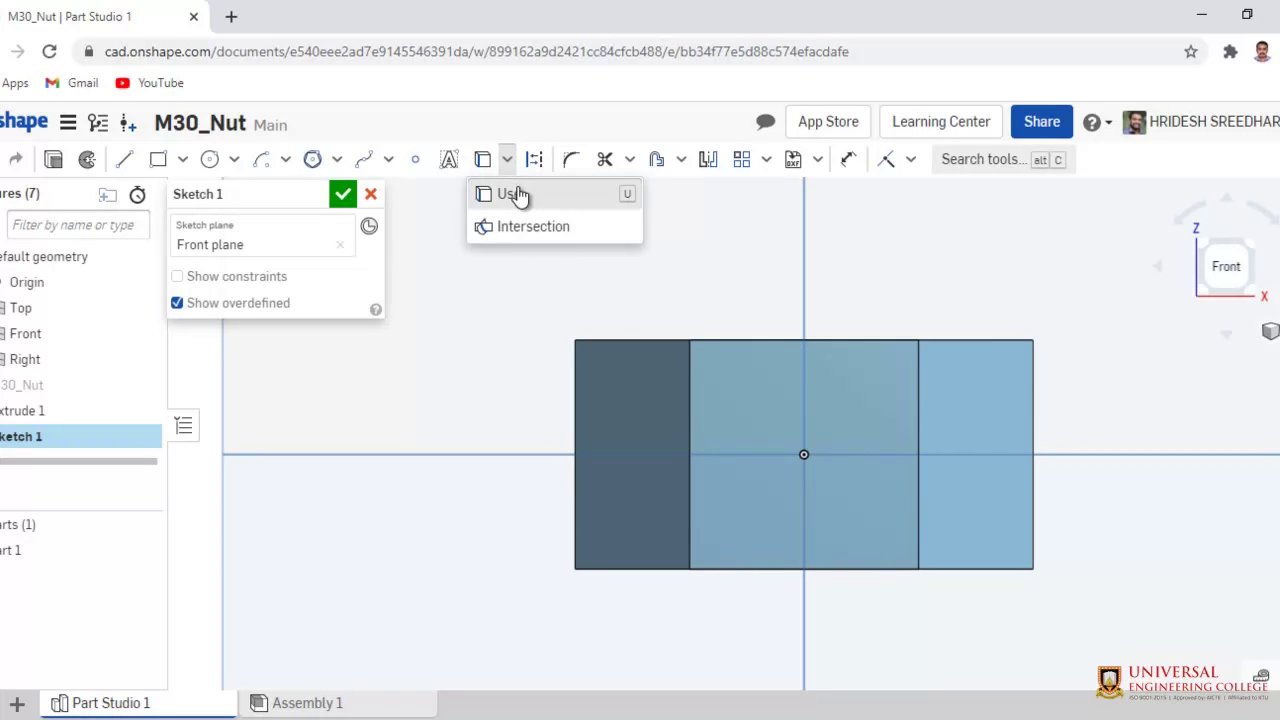
click(523, 197)
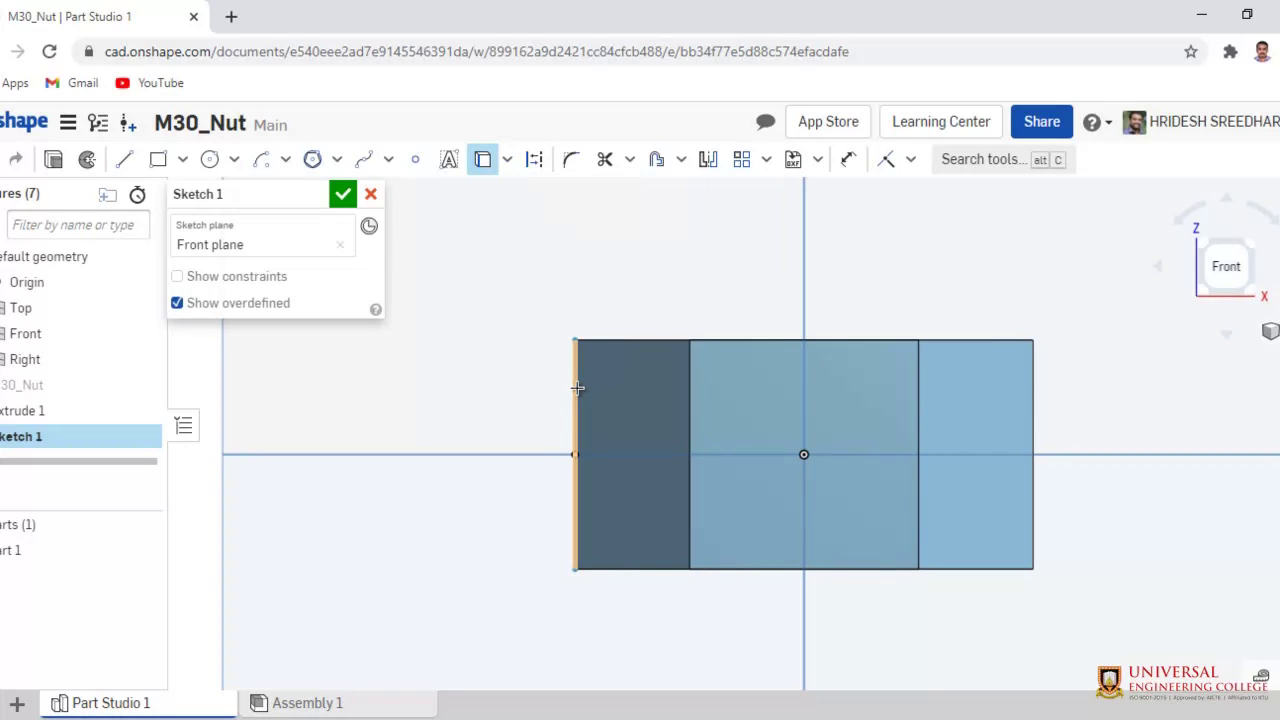
click(577, 388)
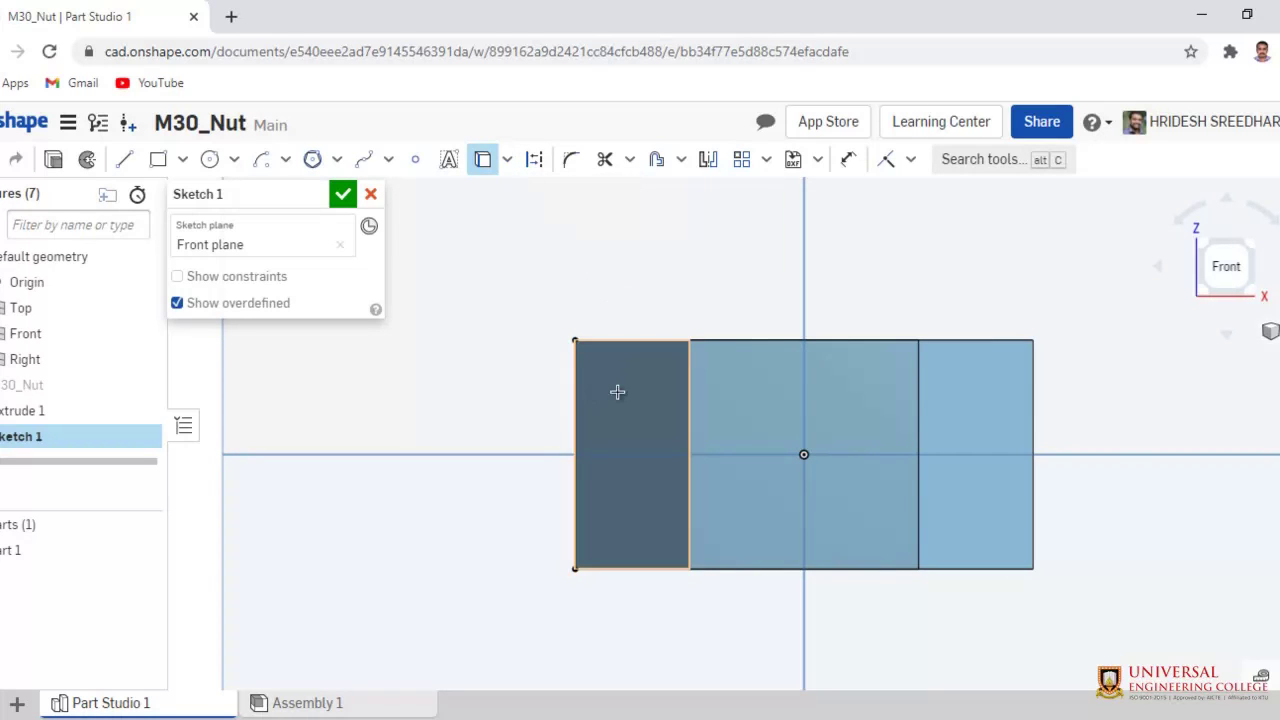
click(688, 385)
click(618, 342)
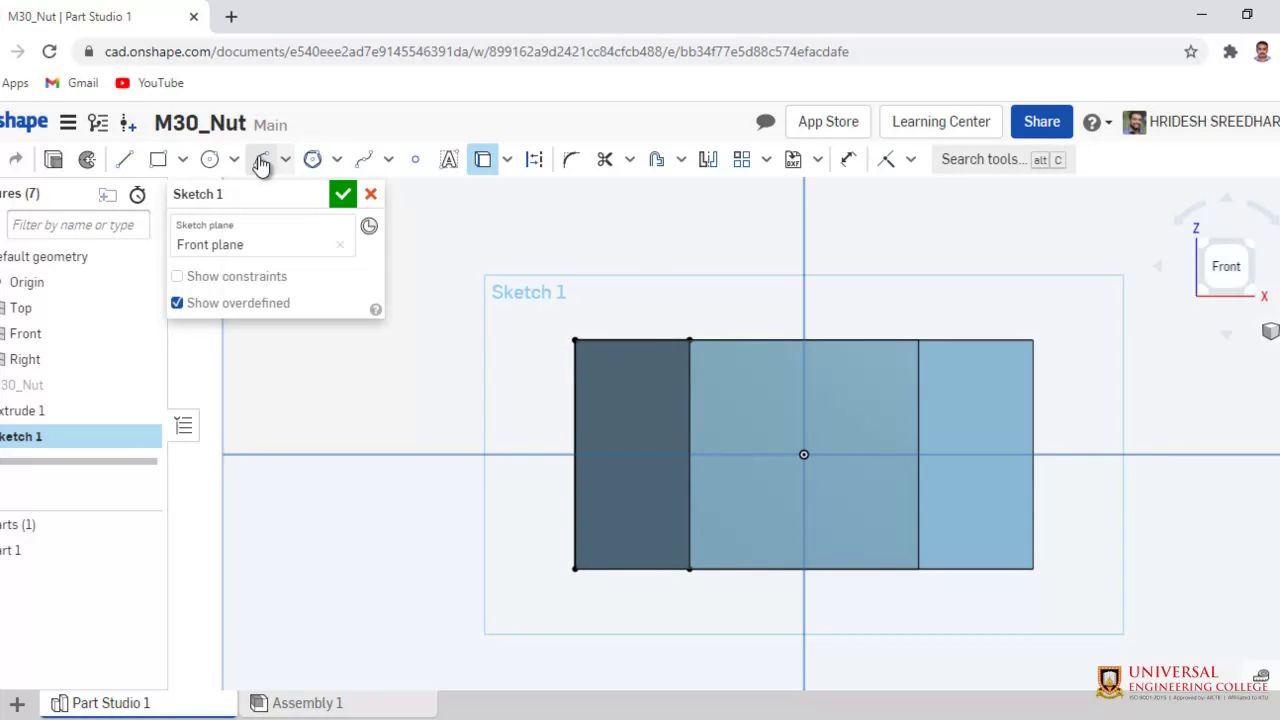
Draw a vertical line about 29 mm long through the midpoint of the leftmost face's upper edge, starting above the nut
click(124, 159)
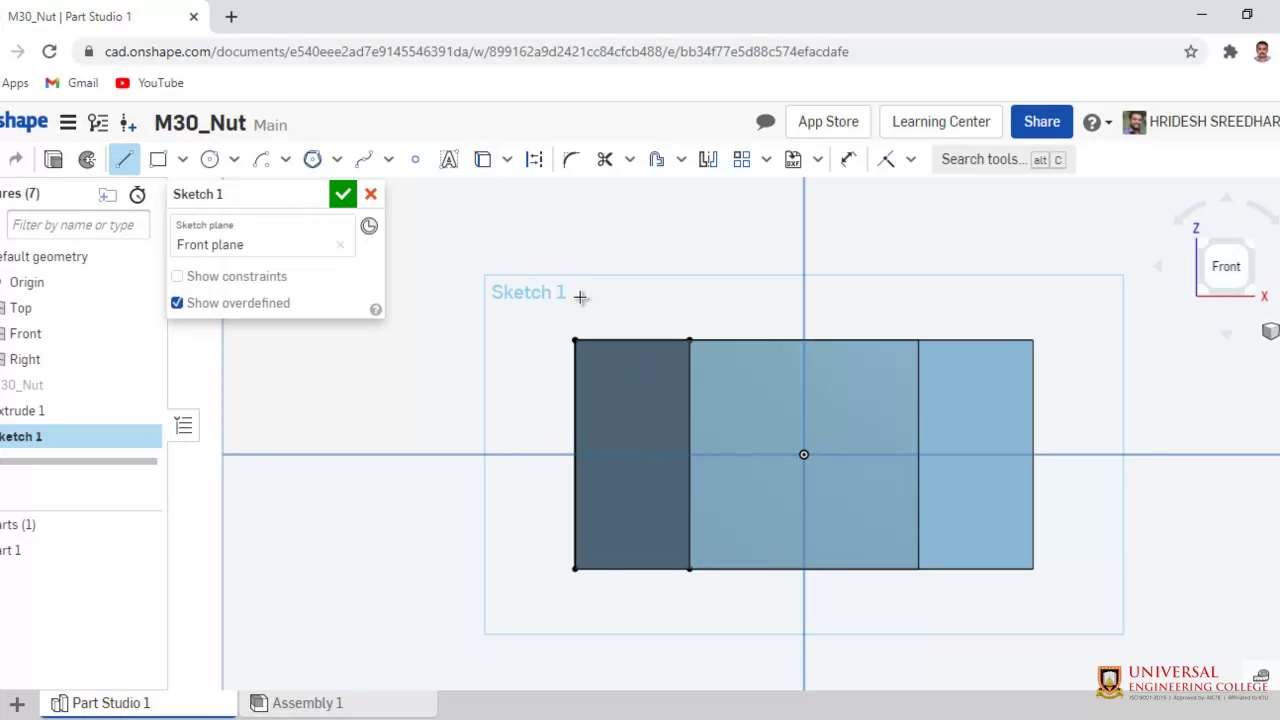
click(630, 340)
click(632, 300)
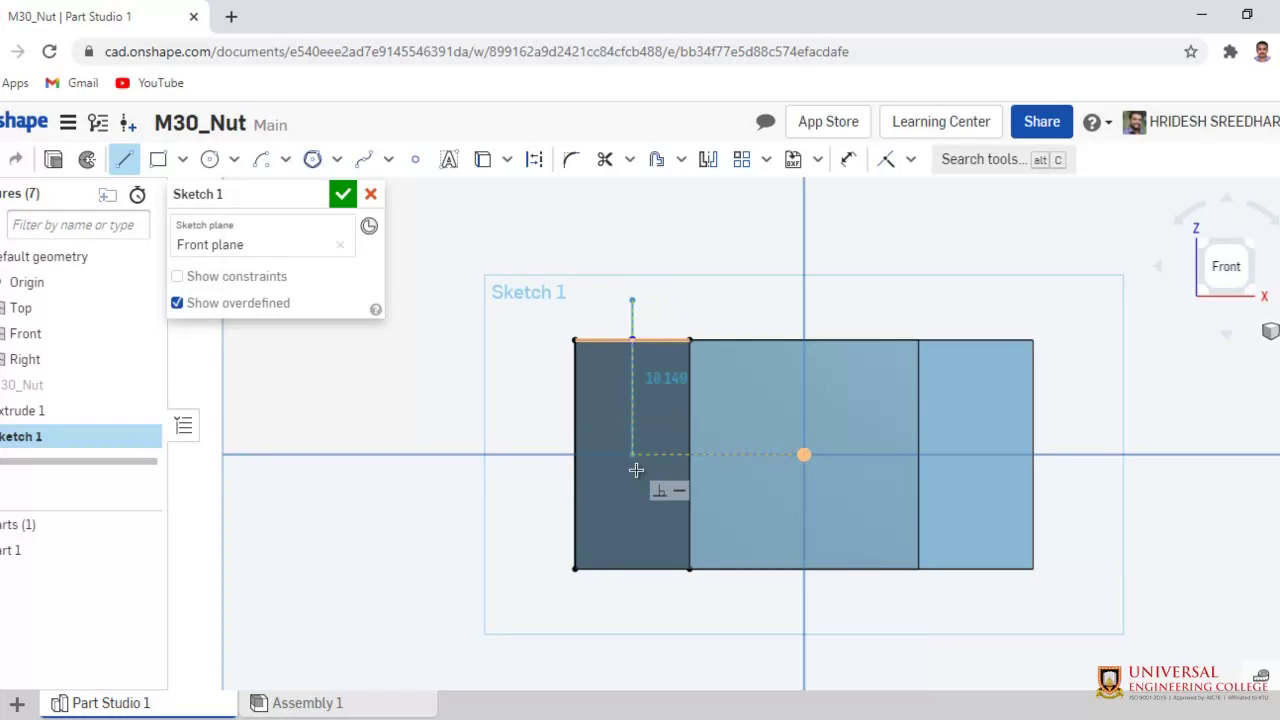
click(632, 518)
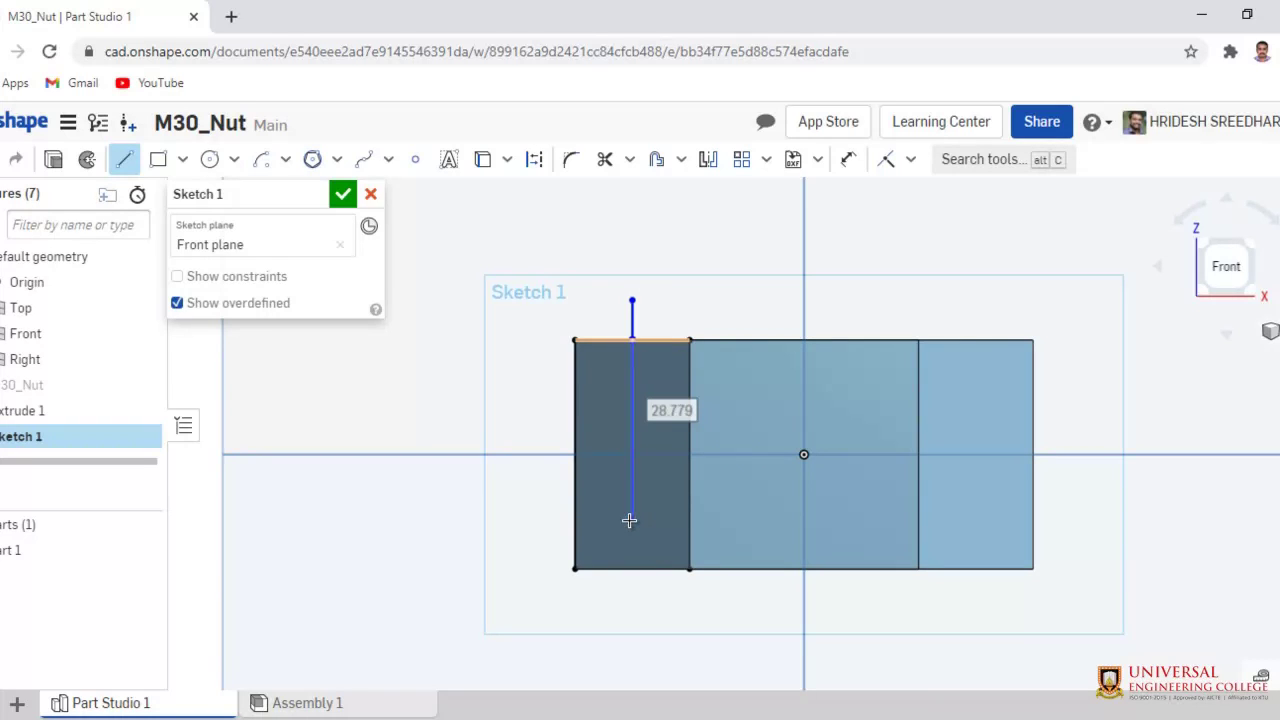
key(Escape)
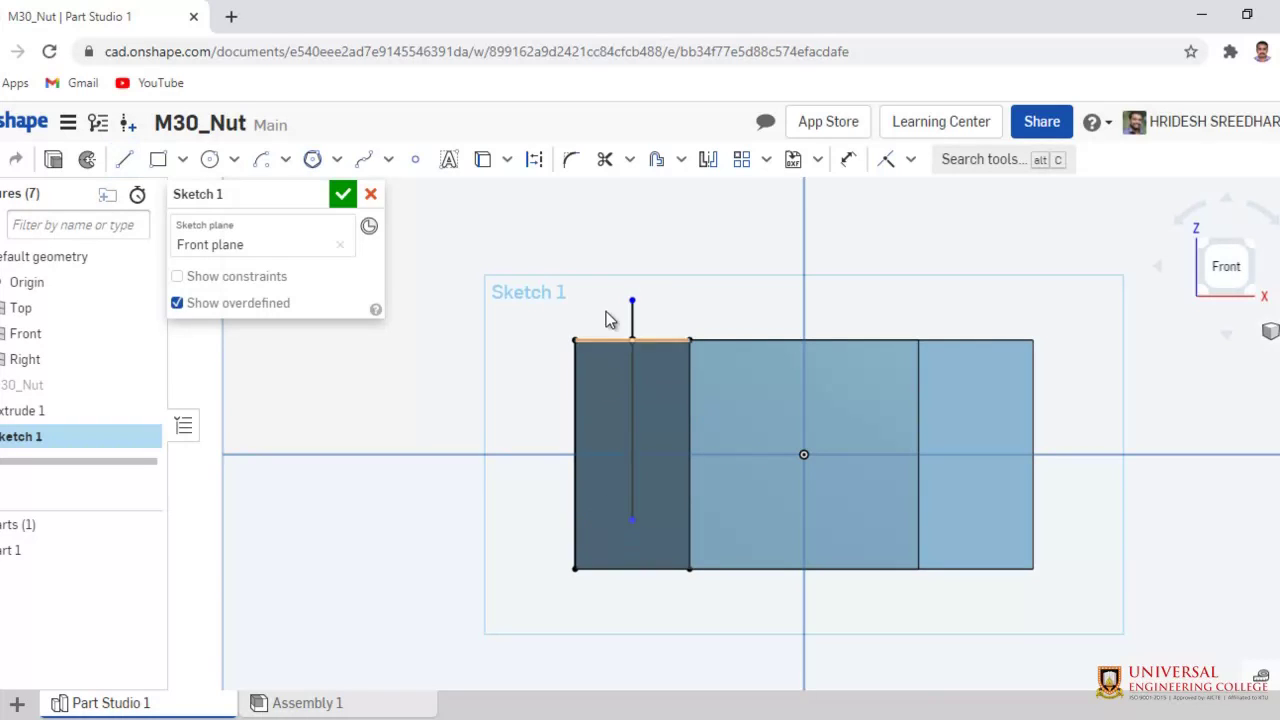
Draw a slanted line about 24 mm long from the leftmost face's upper inner corner down across the vertical line
scroll(690, 376, up, 1)
scroll(690, 380, up, 1)
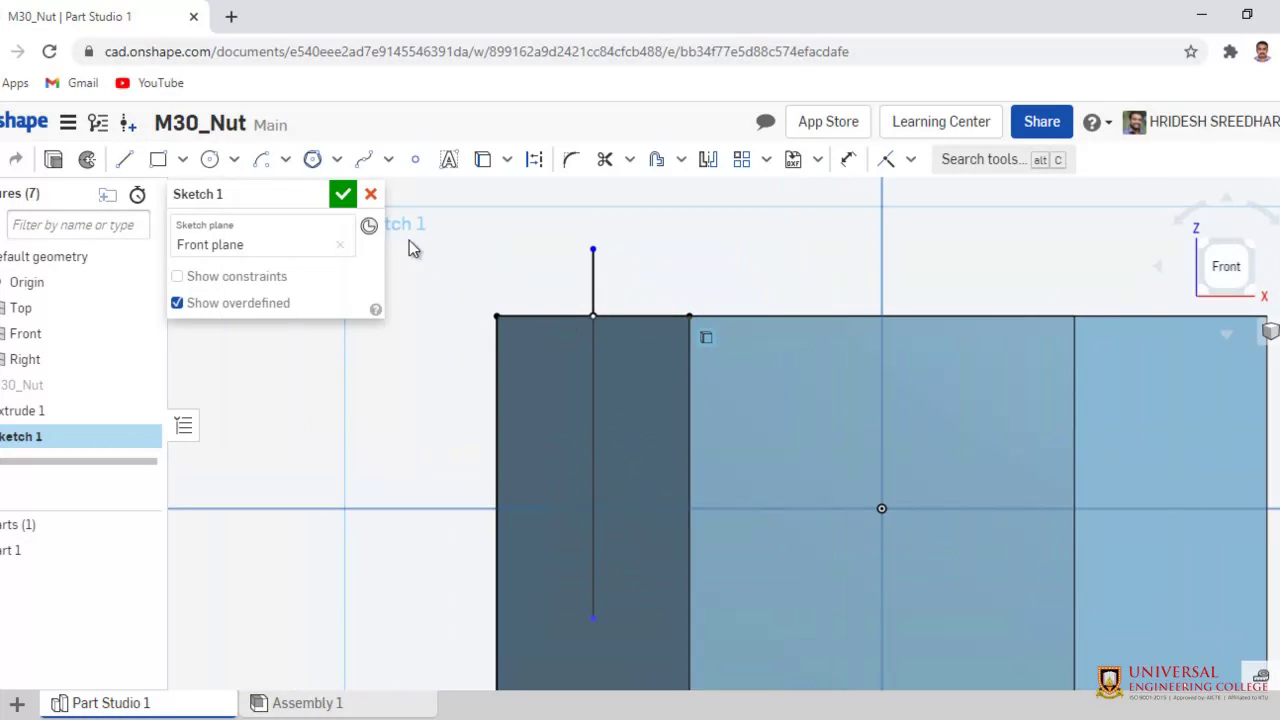
click(124, 159)
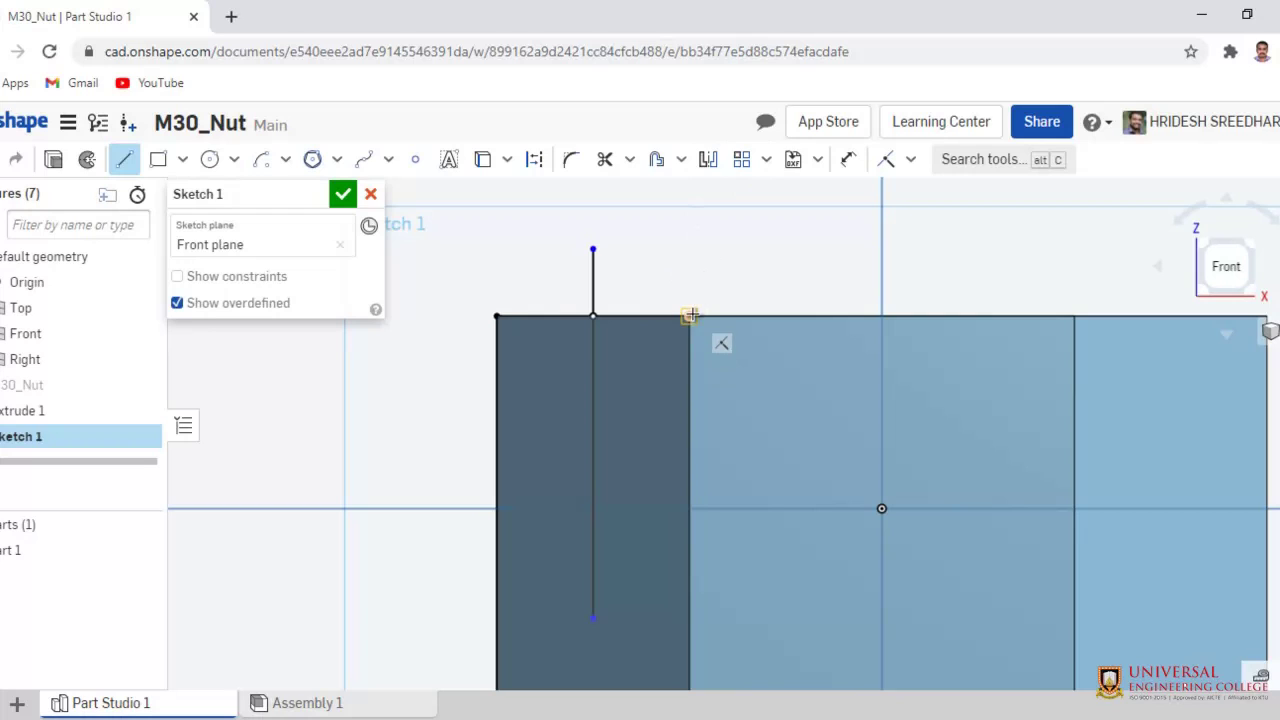
click(690, 316)
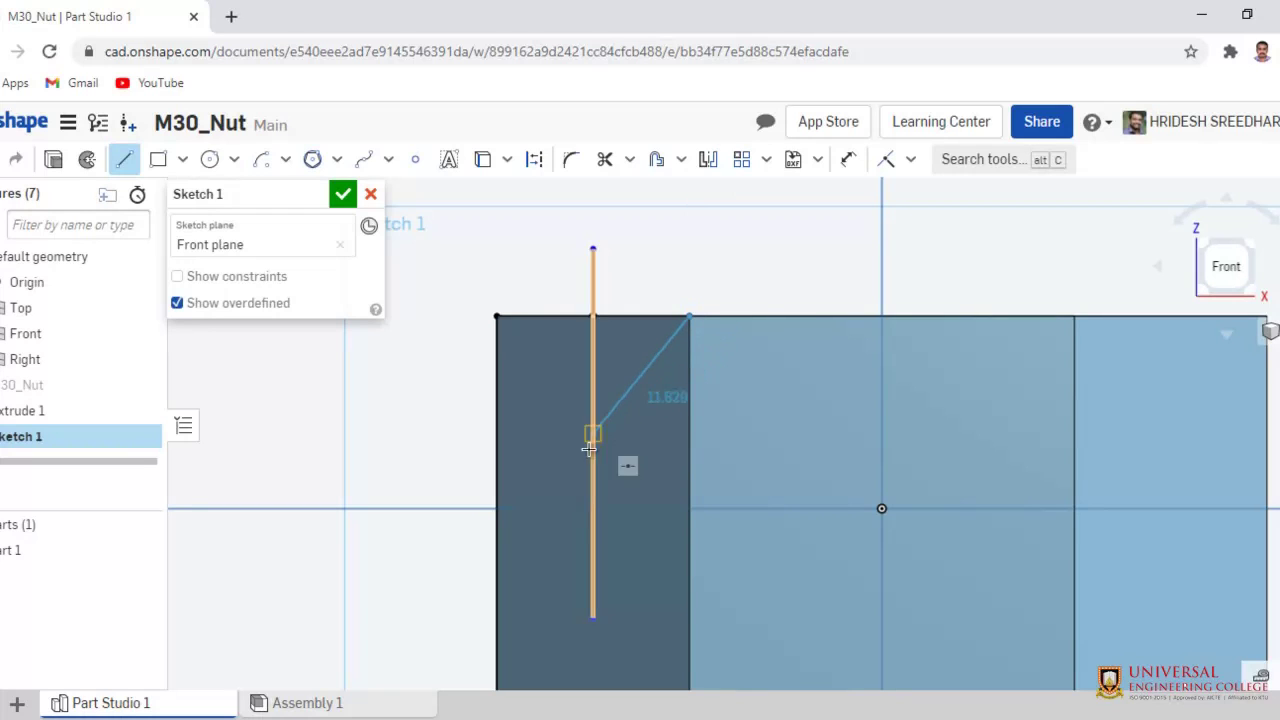
click(541, 589)
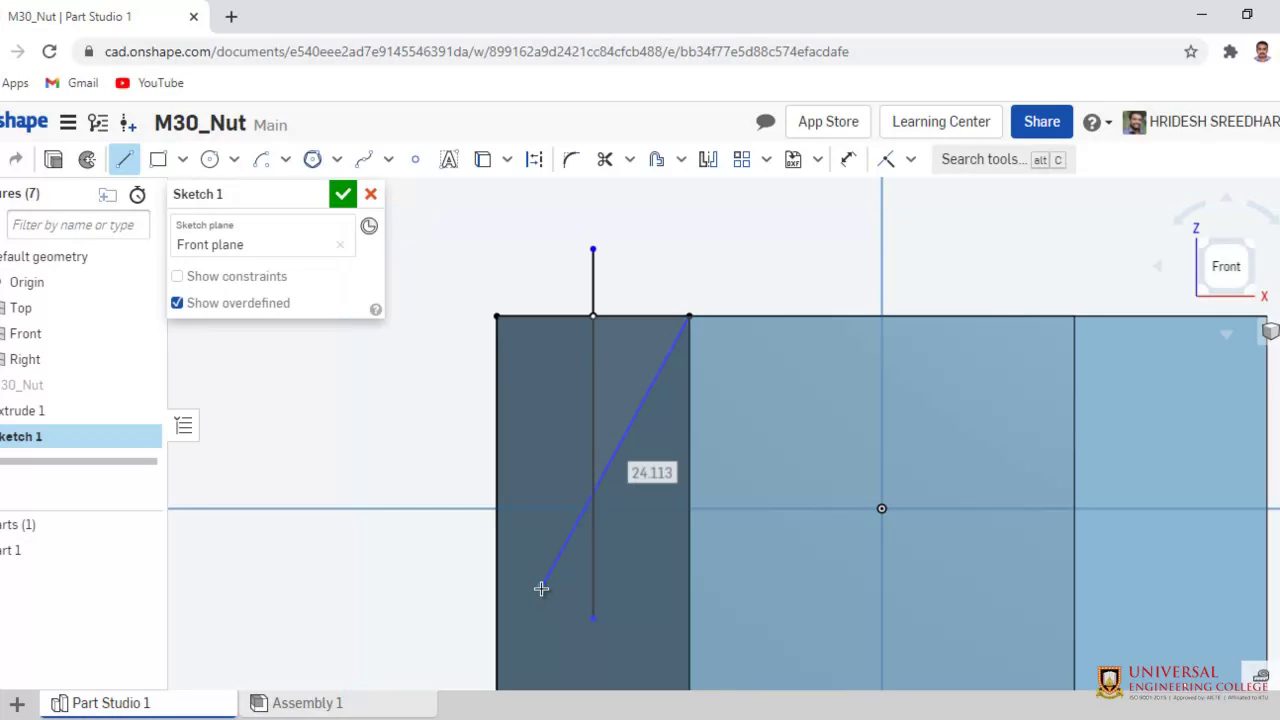
key(Escape)
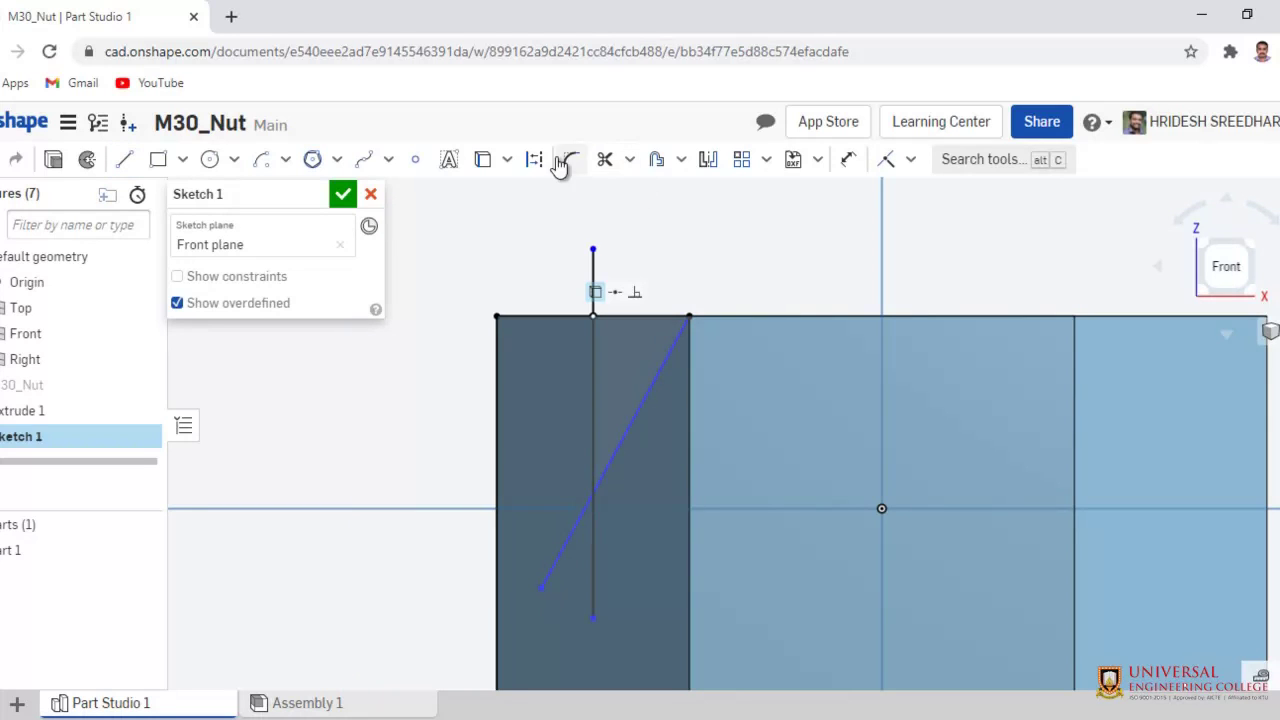
Dimension the angle between the slanted line and the leftmost face's inner vertical edge as 30°
click(849, 161)
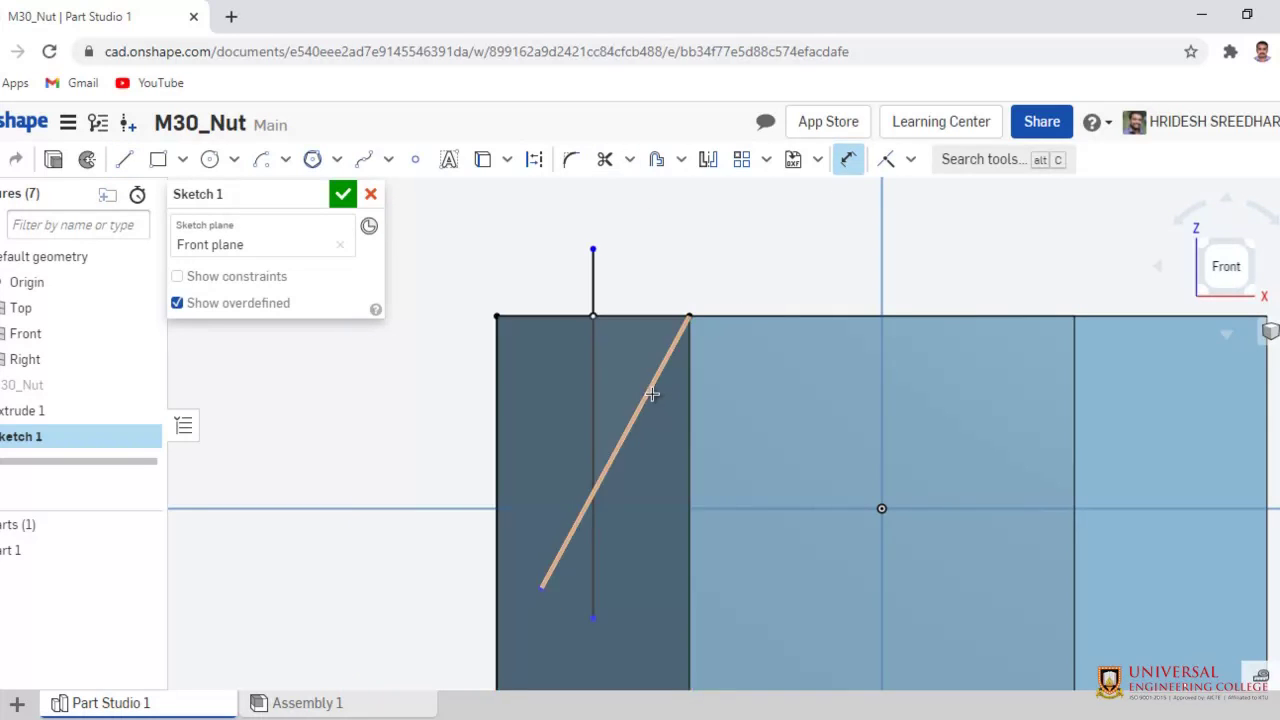
click(652, 395)
click(688, 413)
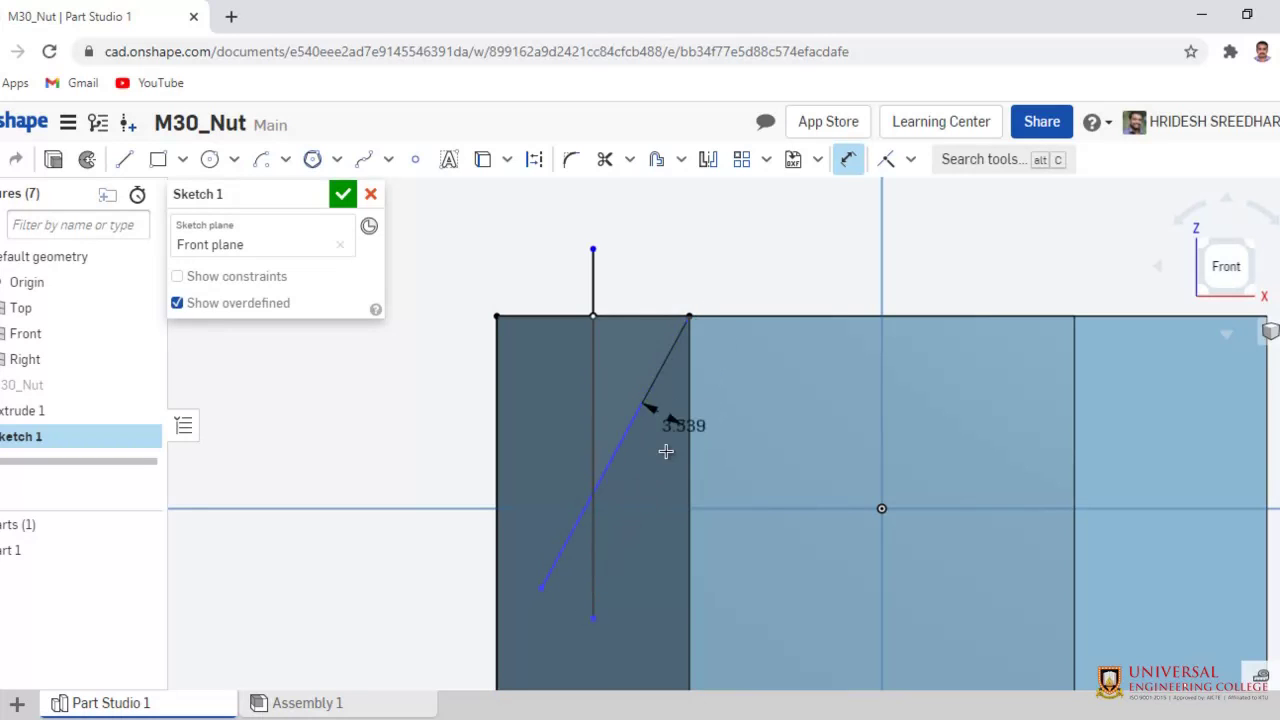
click(662, 455)
key(Return)
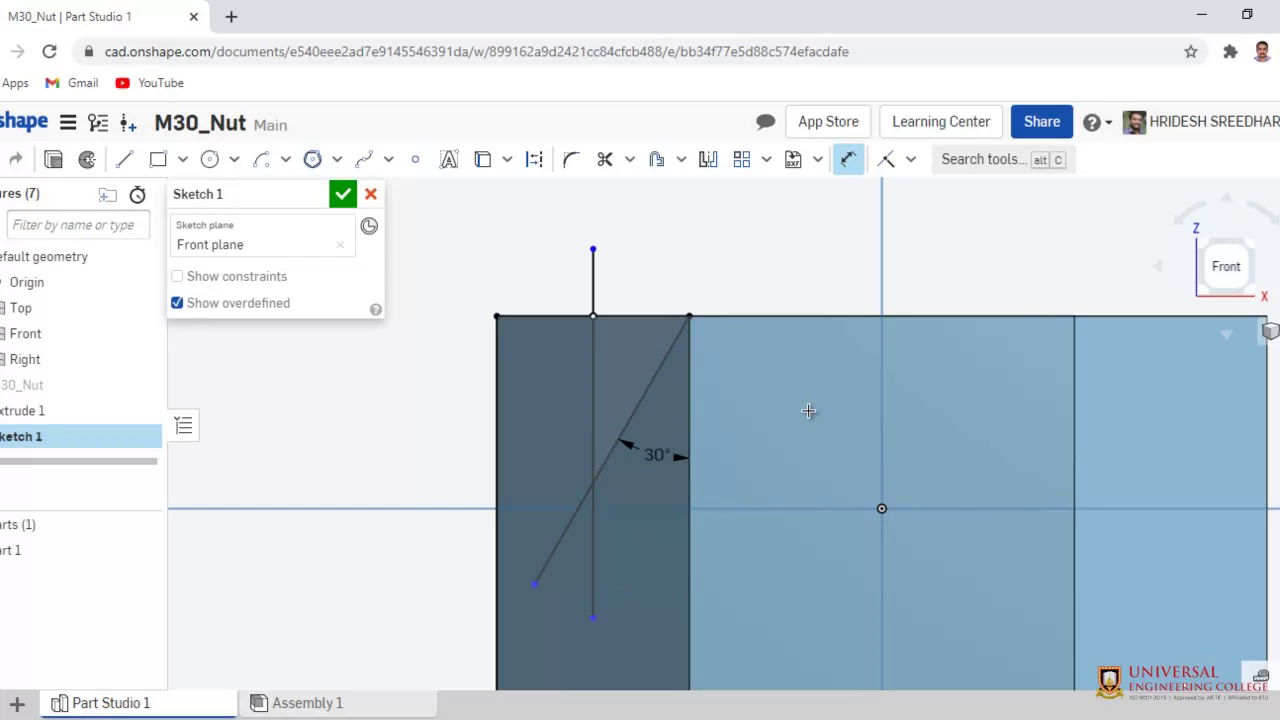
Draw a circle about 26 mm in diameter, centred where the slanted and vertical lines cross and reaching the leftmost face's upper-edge midpoint
scroll(623, 514, down, 2)
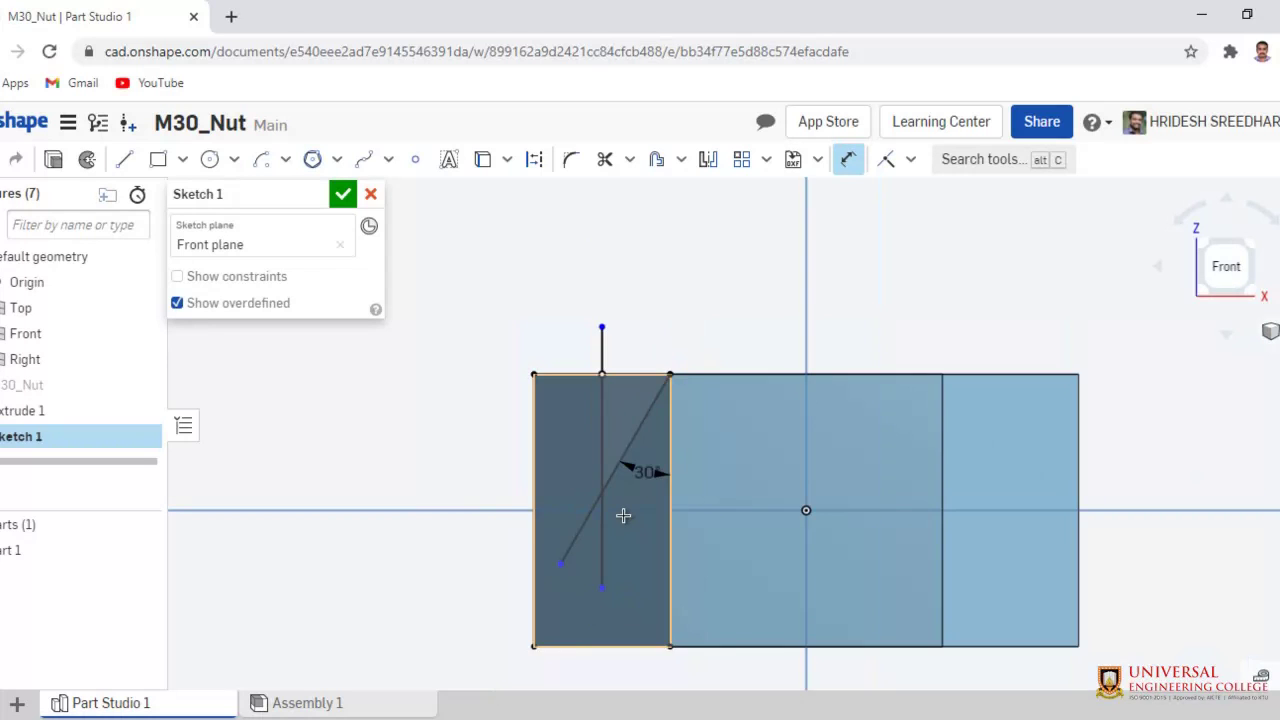
scroll(623, 514, up, 4)
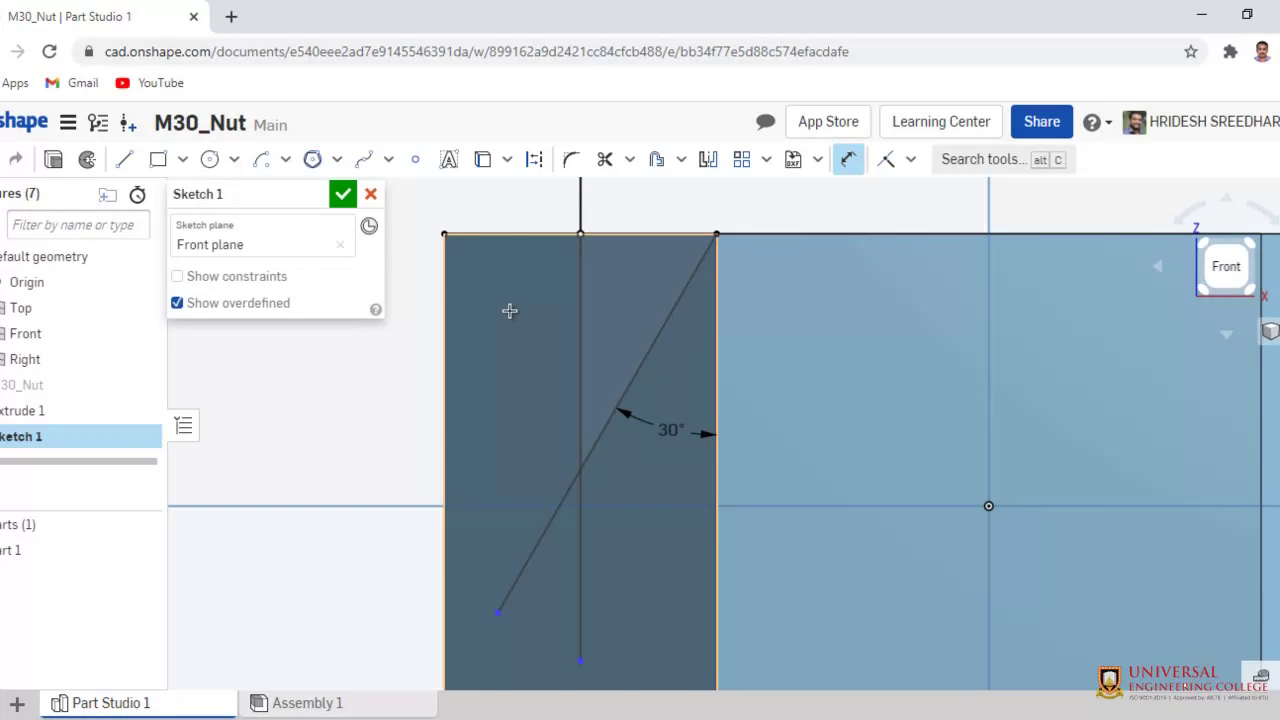
click(210, 160)
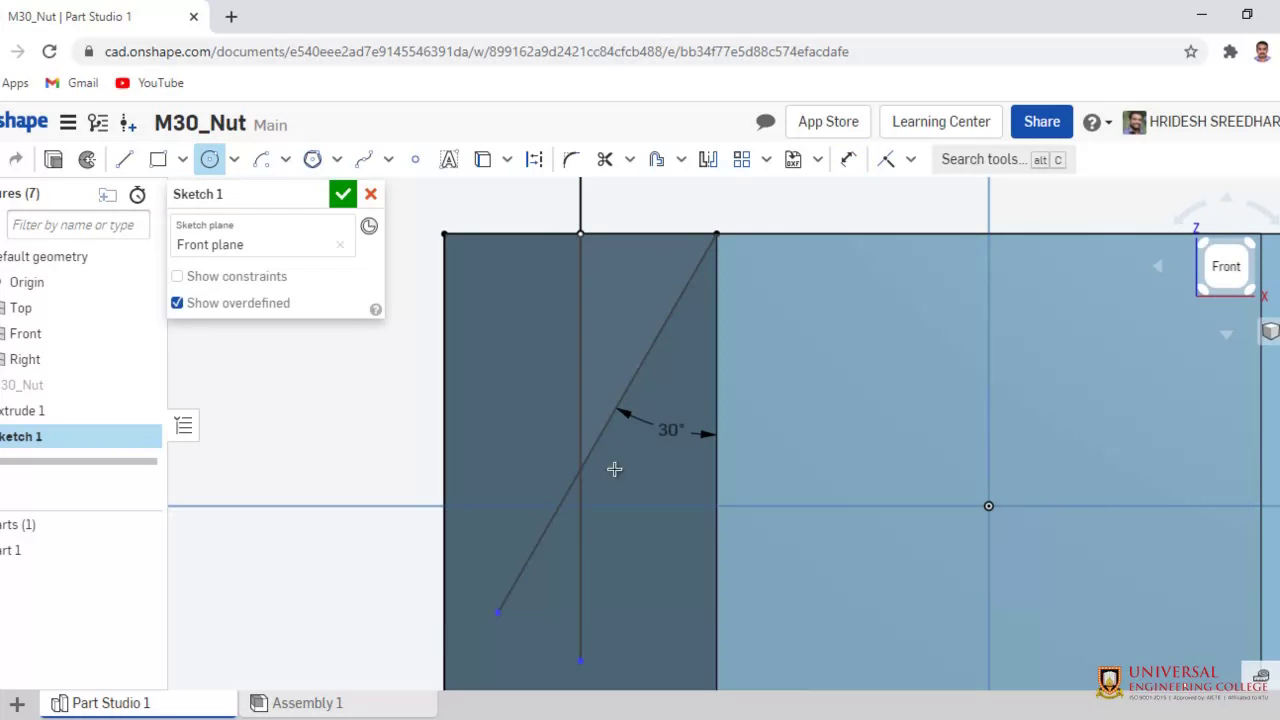
scroll(590, 468, down, 2)
scroll(585, 472, up, 4)
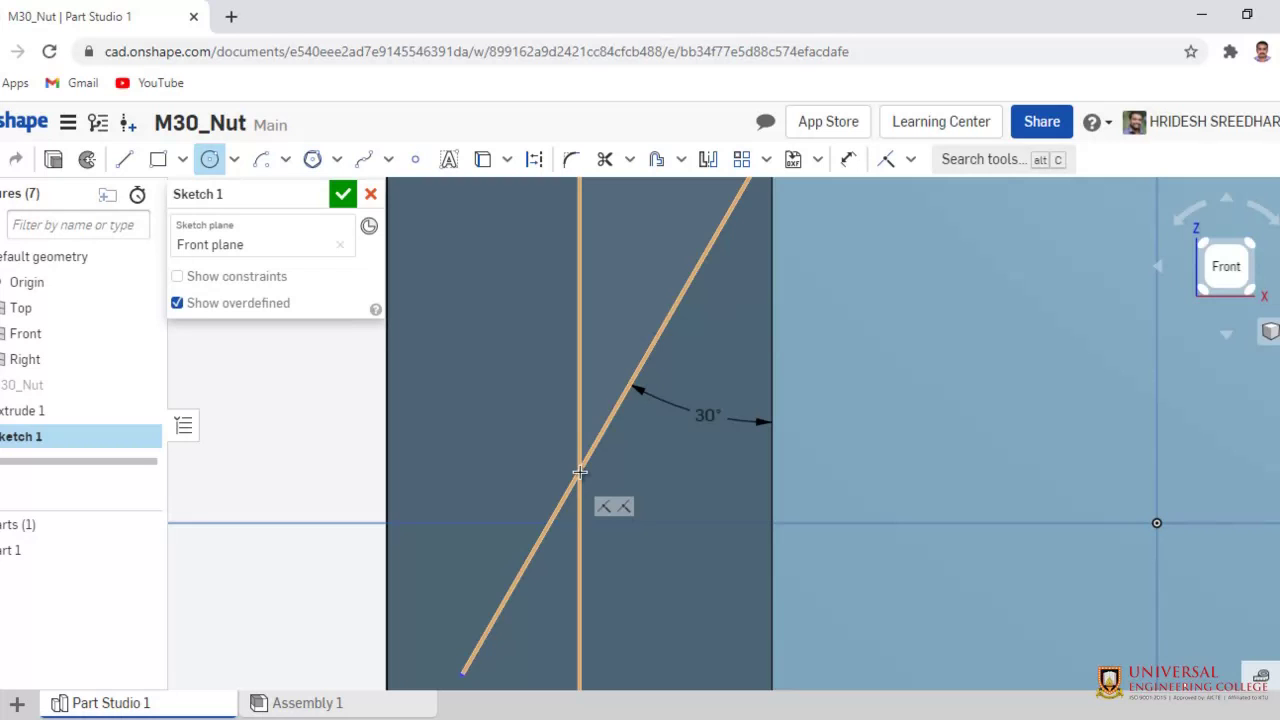
click(580, 471)
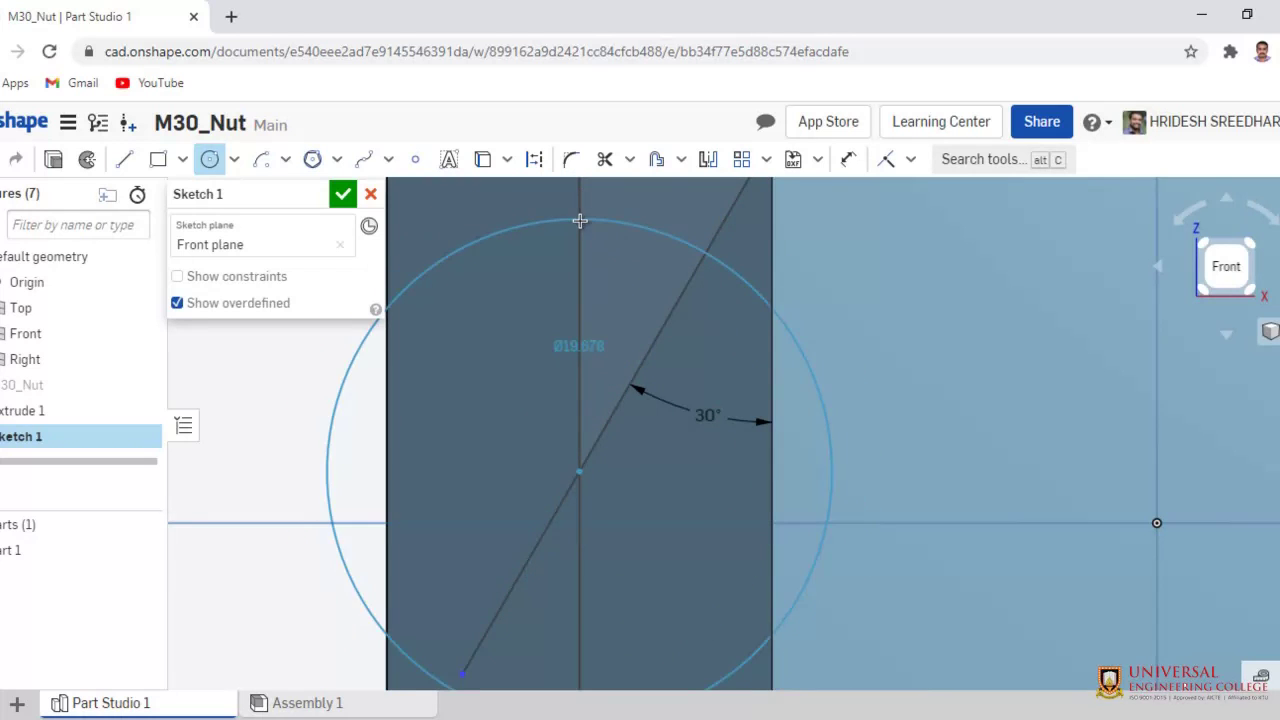
scroll(585, 222, down, 3)
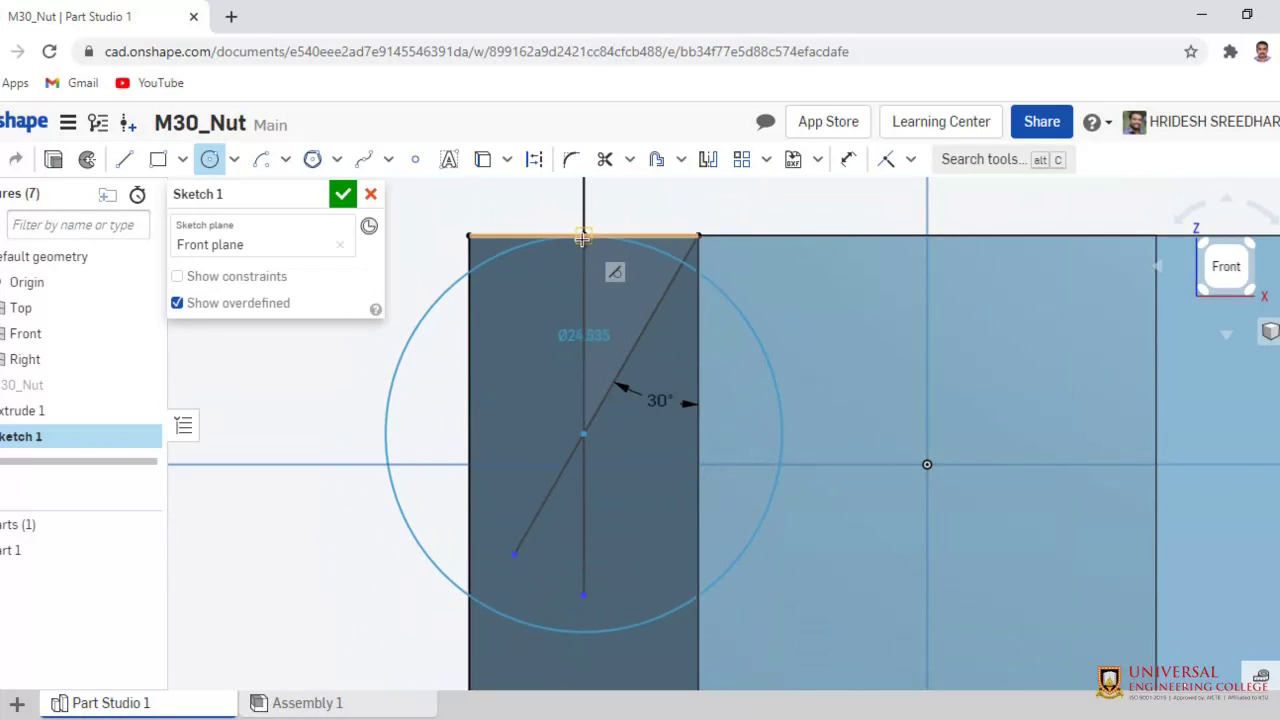
click(584, 237)
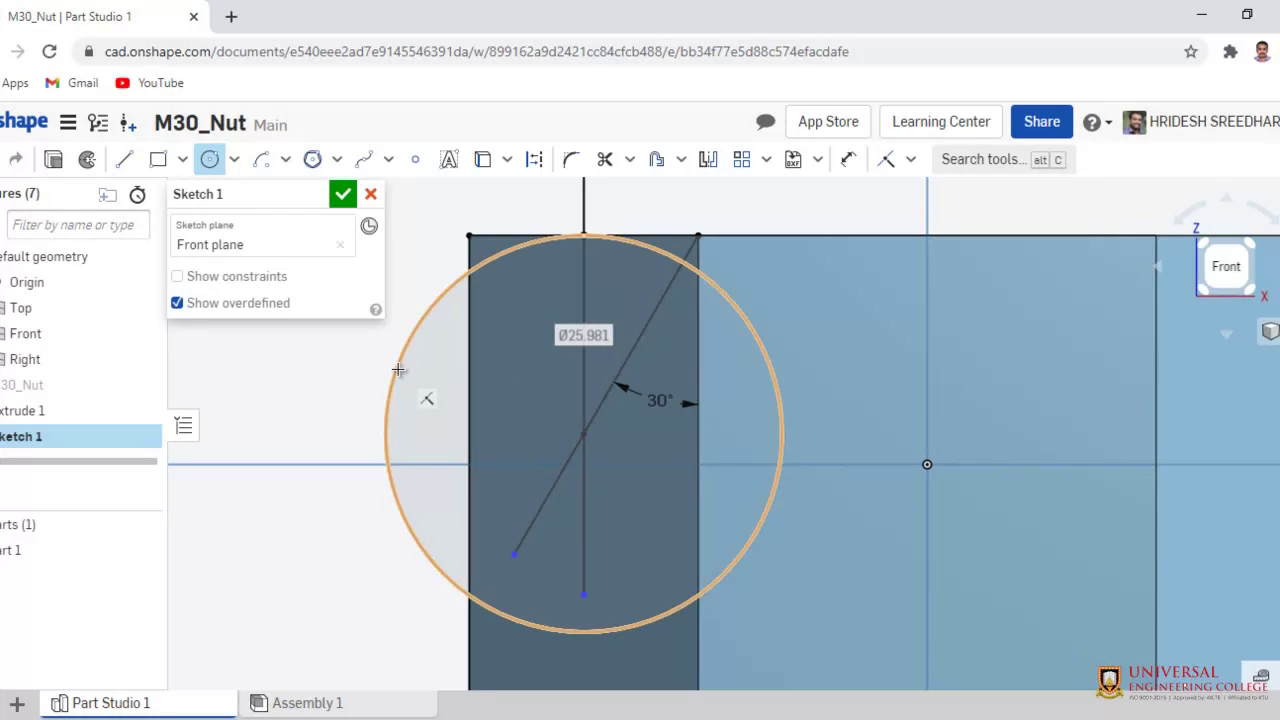
Trim the circle so that only the arc across the top of the leftmost face remains
click(601, 160)
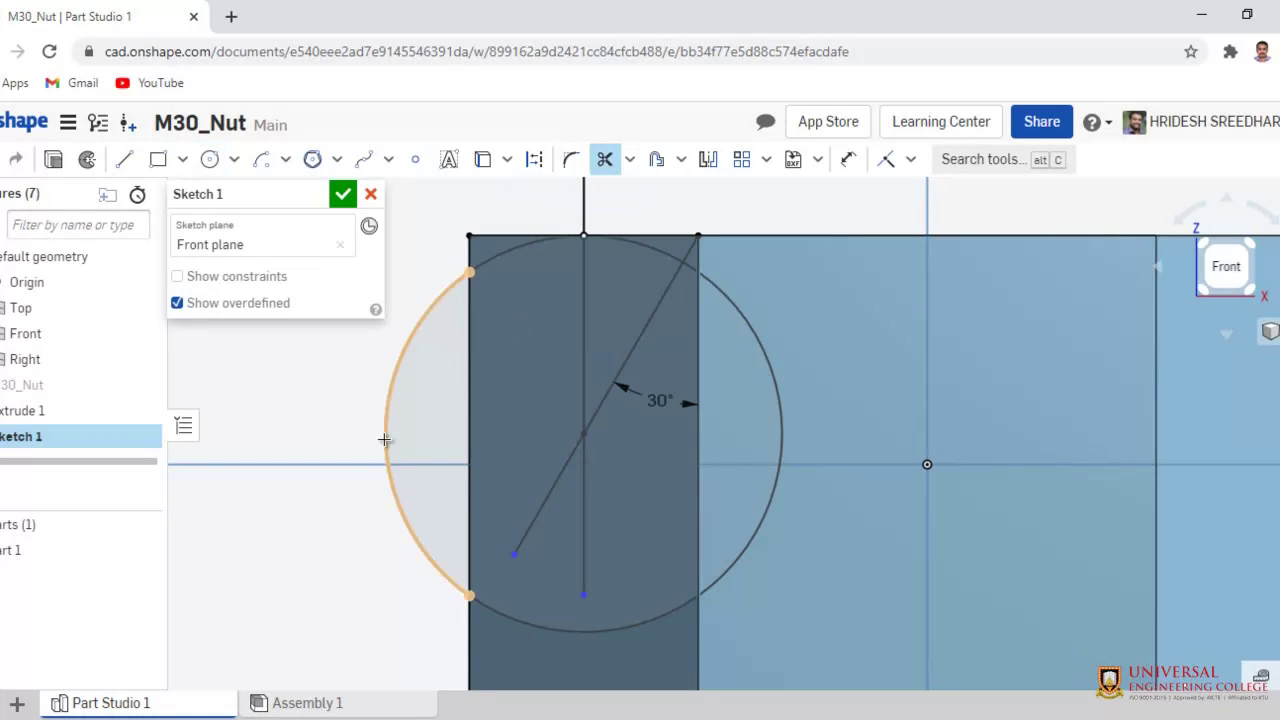
click(384, 438)
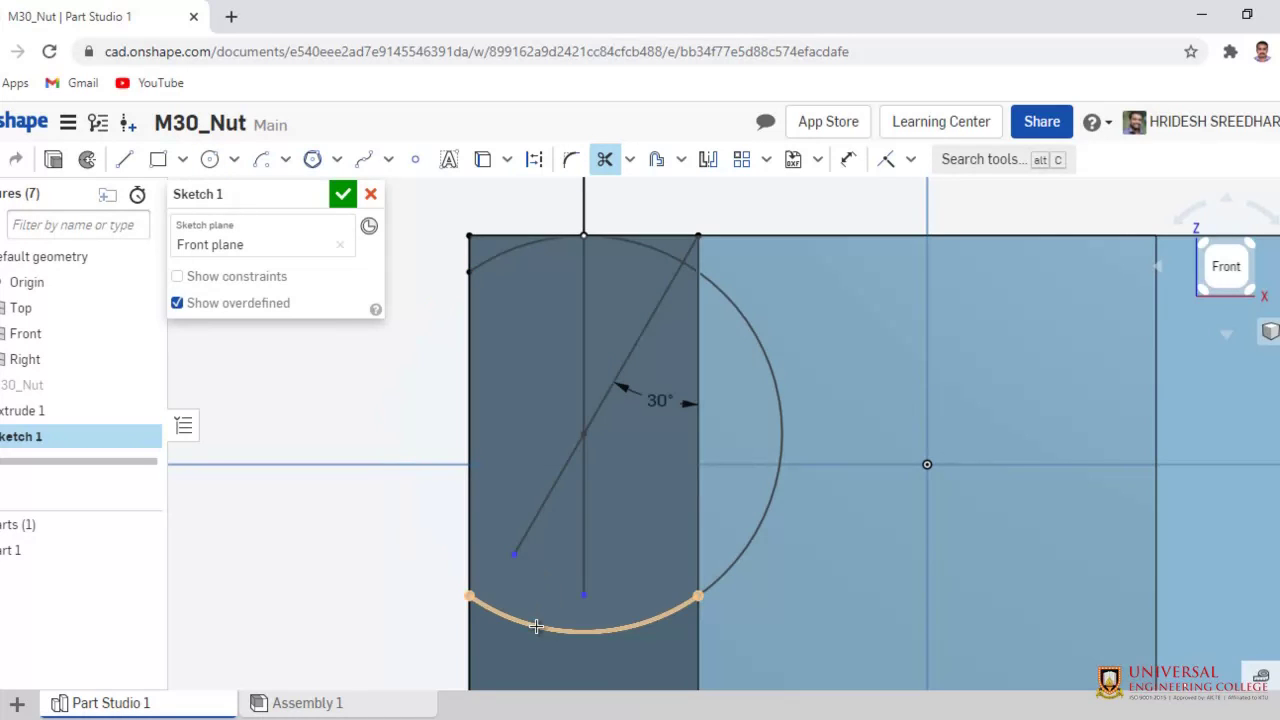
click(755, 534)
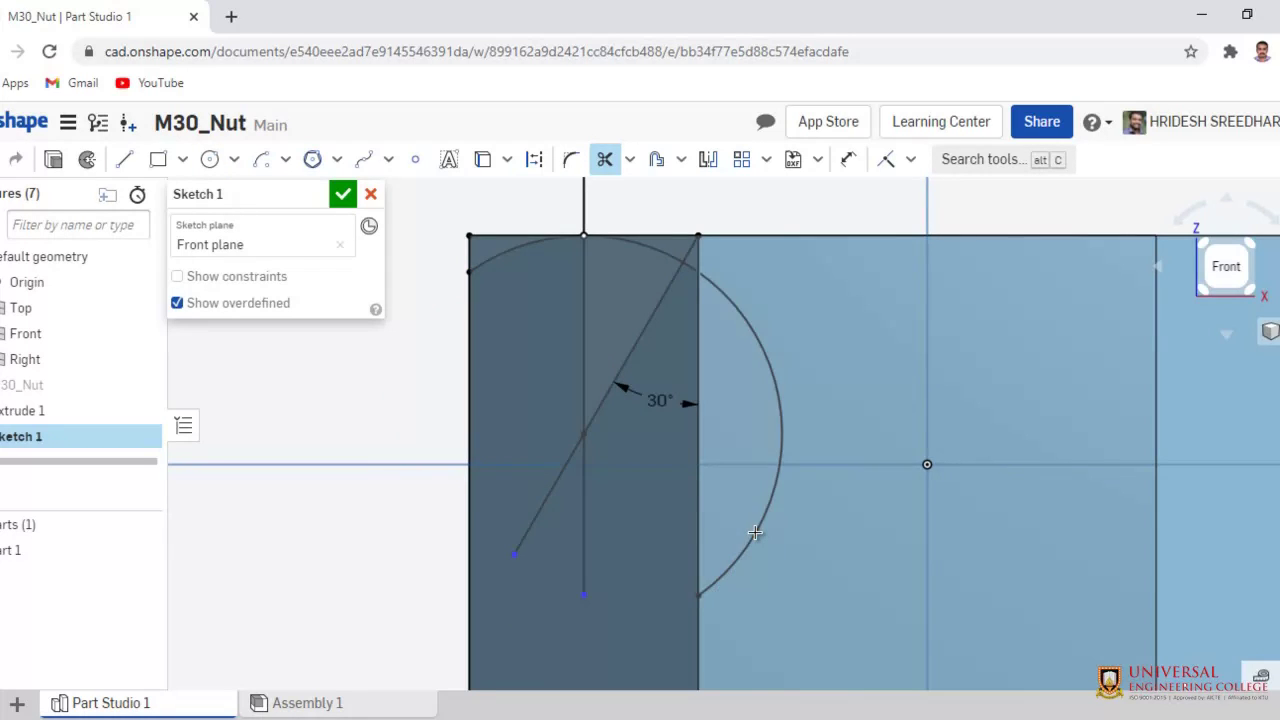
Draw a 15 mm line along the leftmost face's upper edge and a vertical line of about 2.4 mm down to the arc's inner end
scroll(557, 279, up, 2)
click(125, 160)
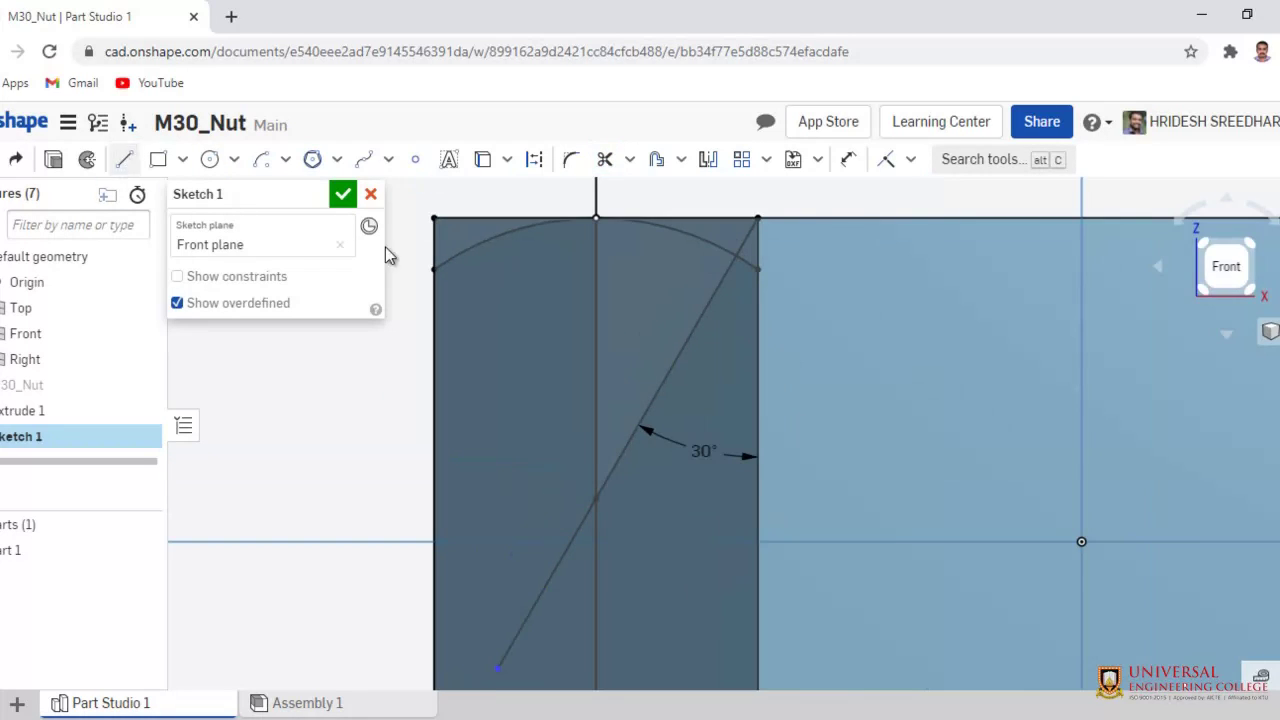
click(436, 232)
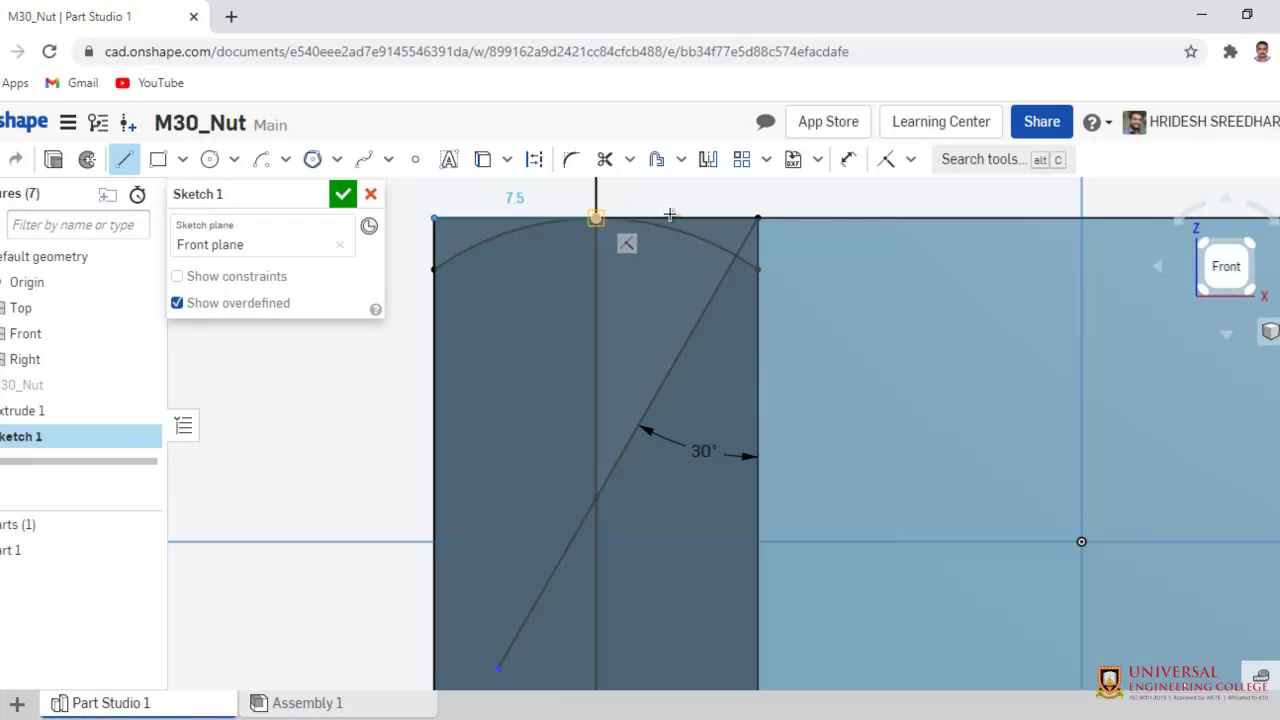
click(758, 218)
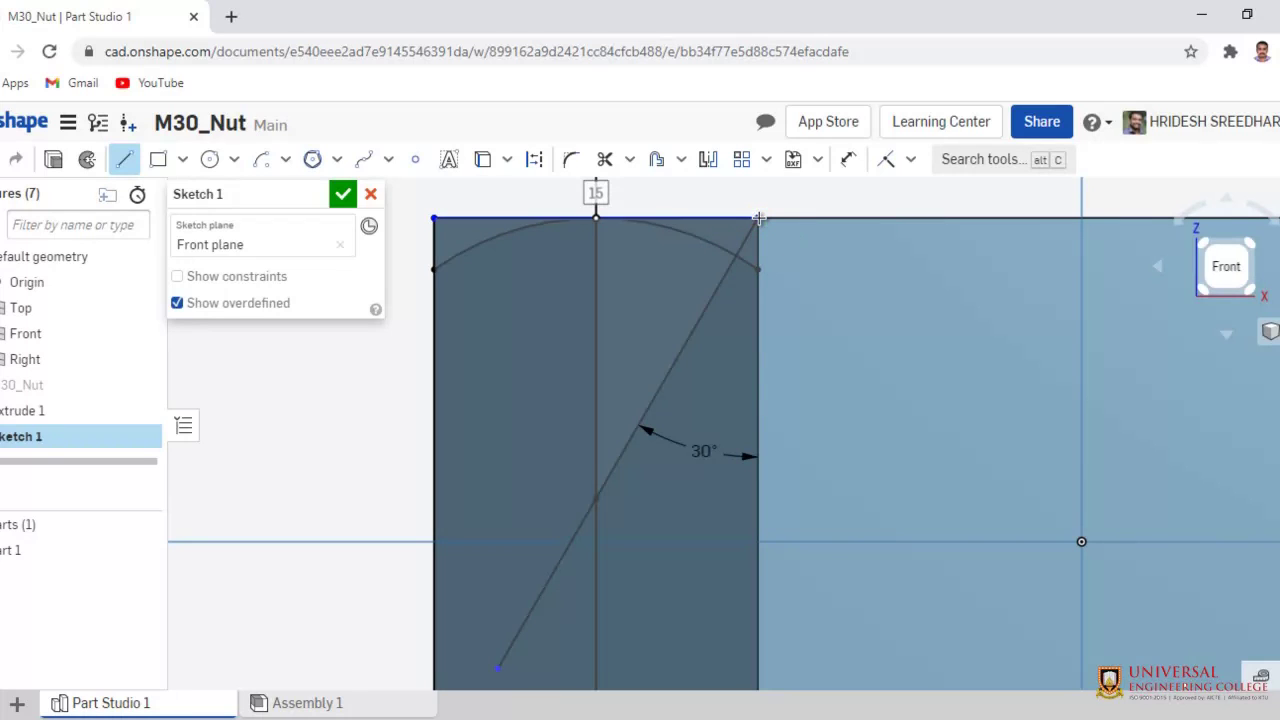
click(758, 269)
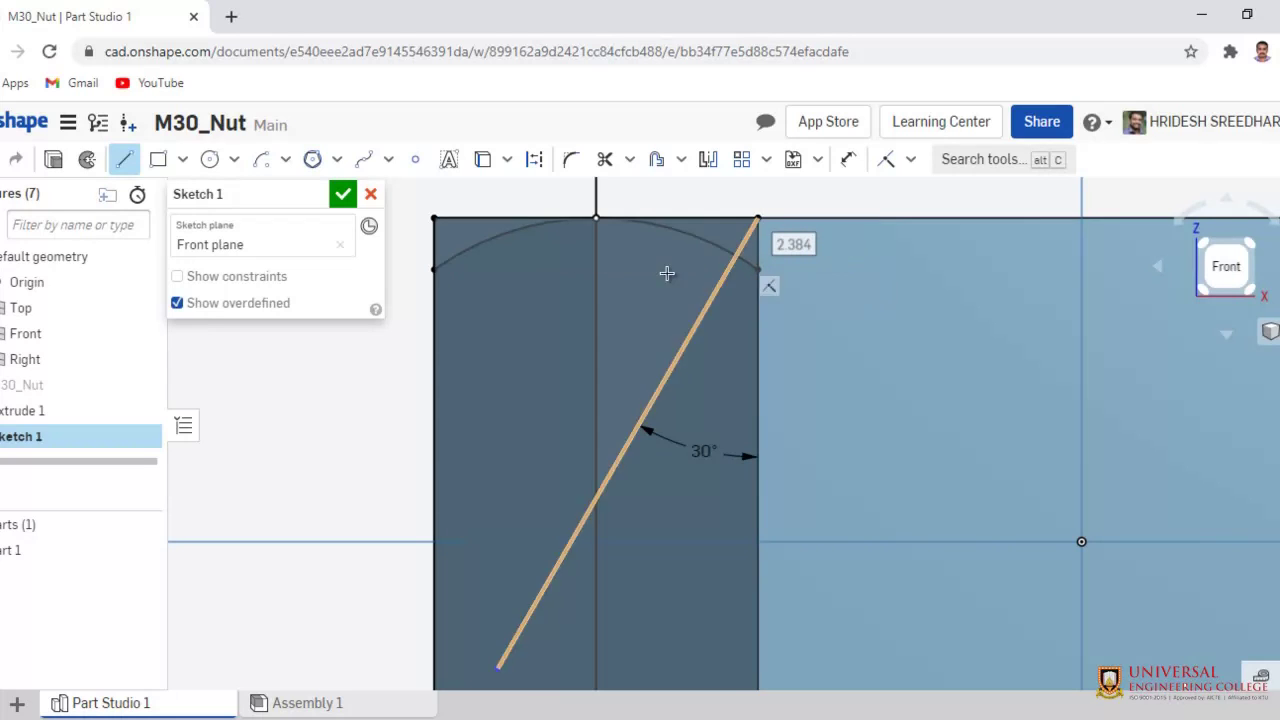
key(Escape)
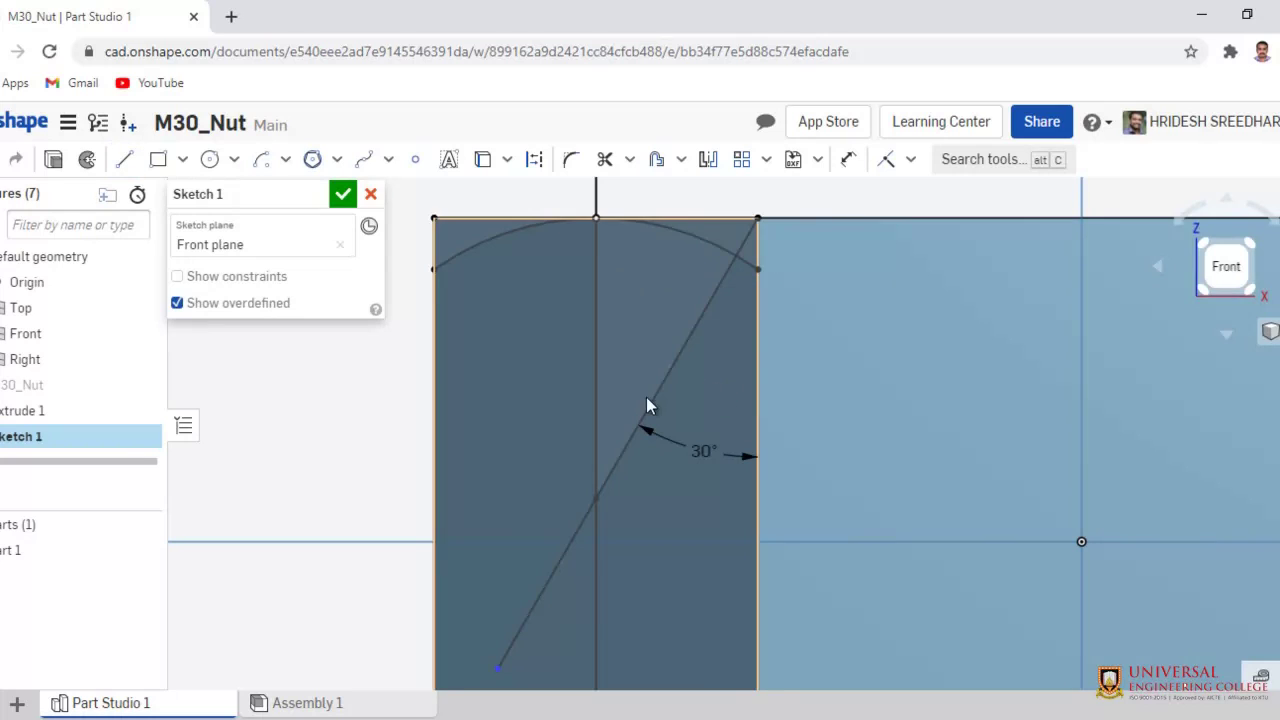
Convert the vertical and slanted lines into construction lines
drag(668, 530, 523, 410)
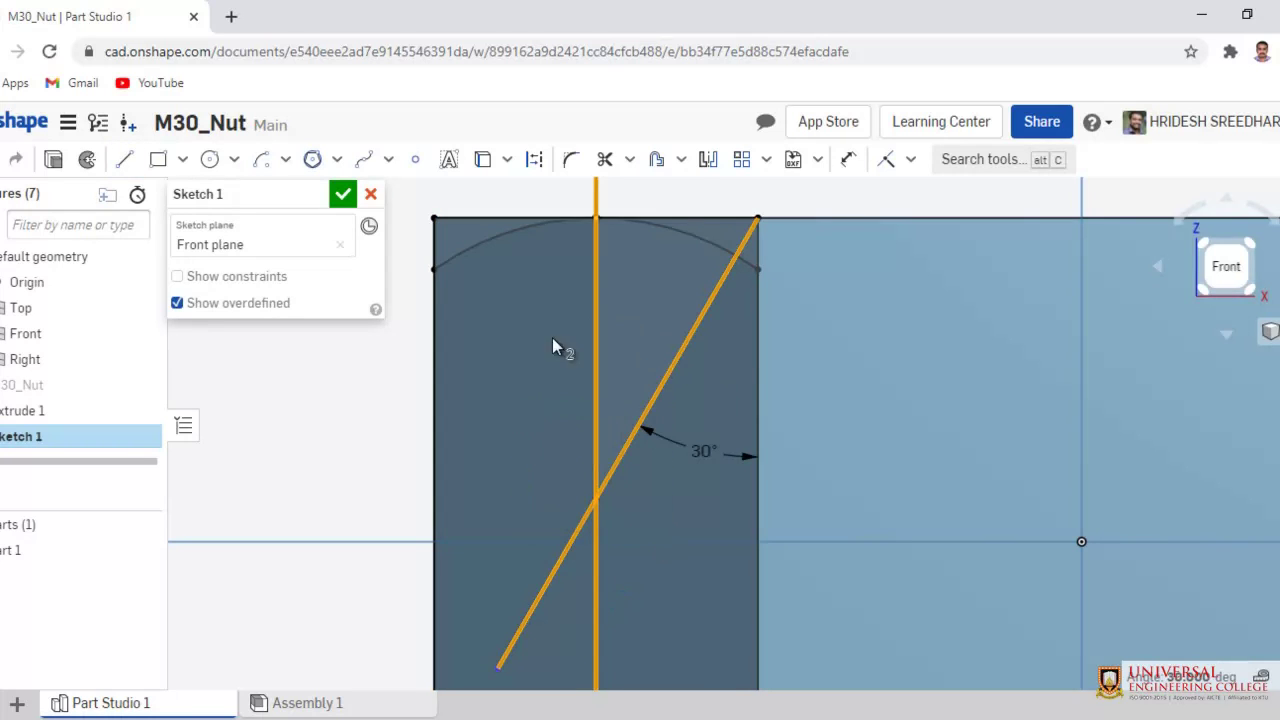
click(535, 162)
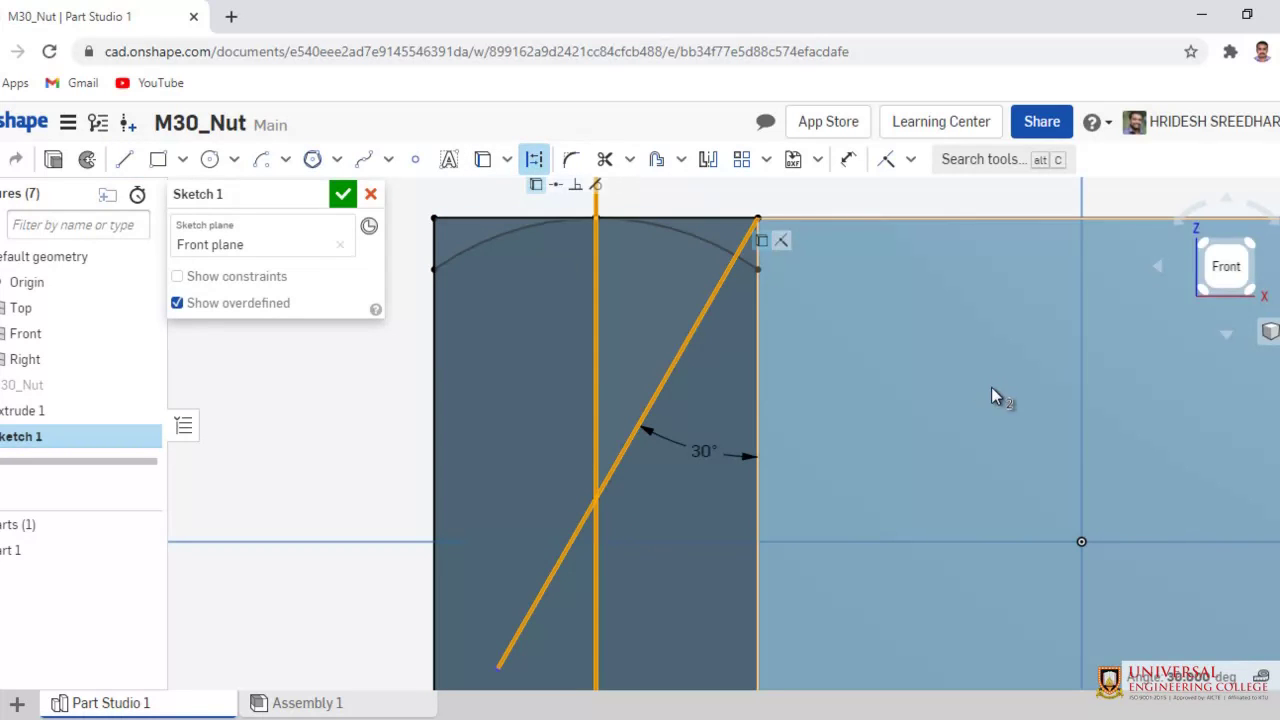
scroll(991, 387, up, 2)
scroll(991, 387, down, 4)
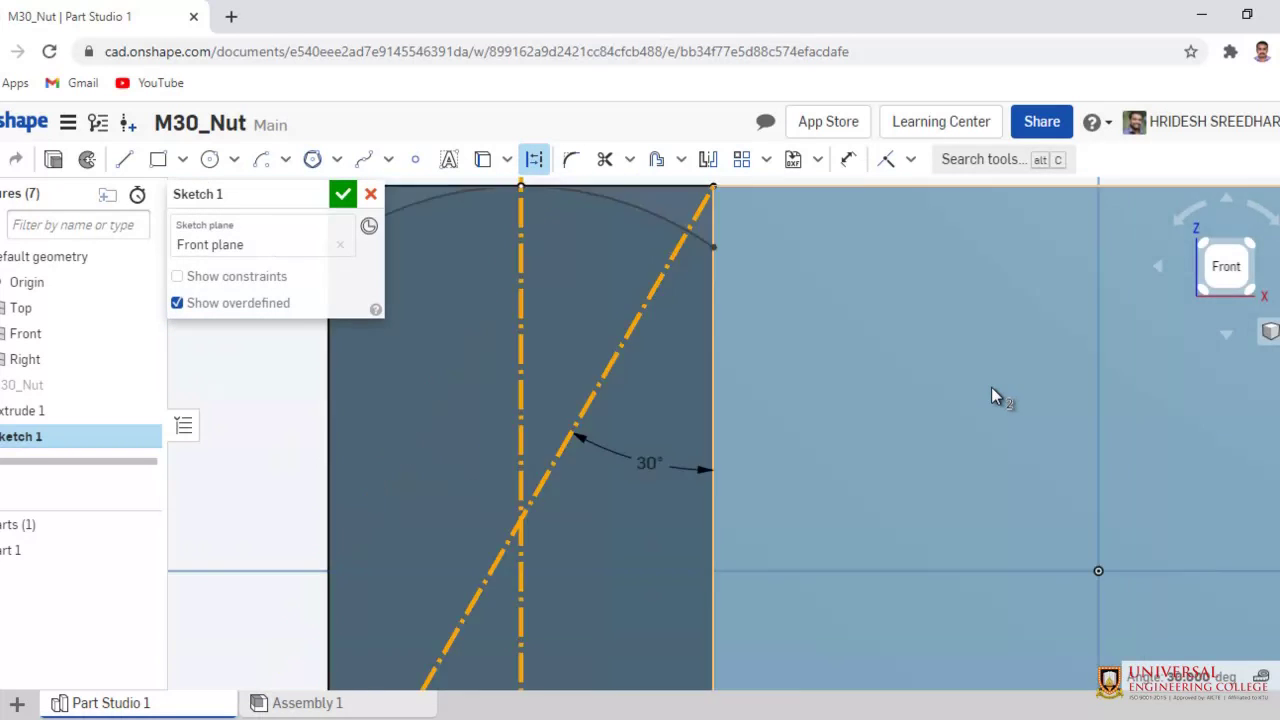
middle_drag(983, 430, 842, 378)
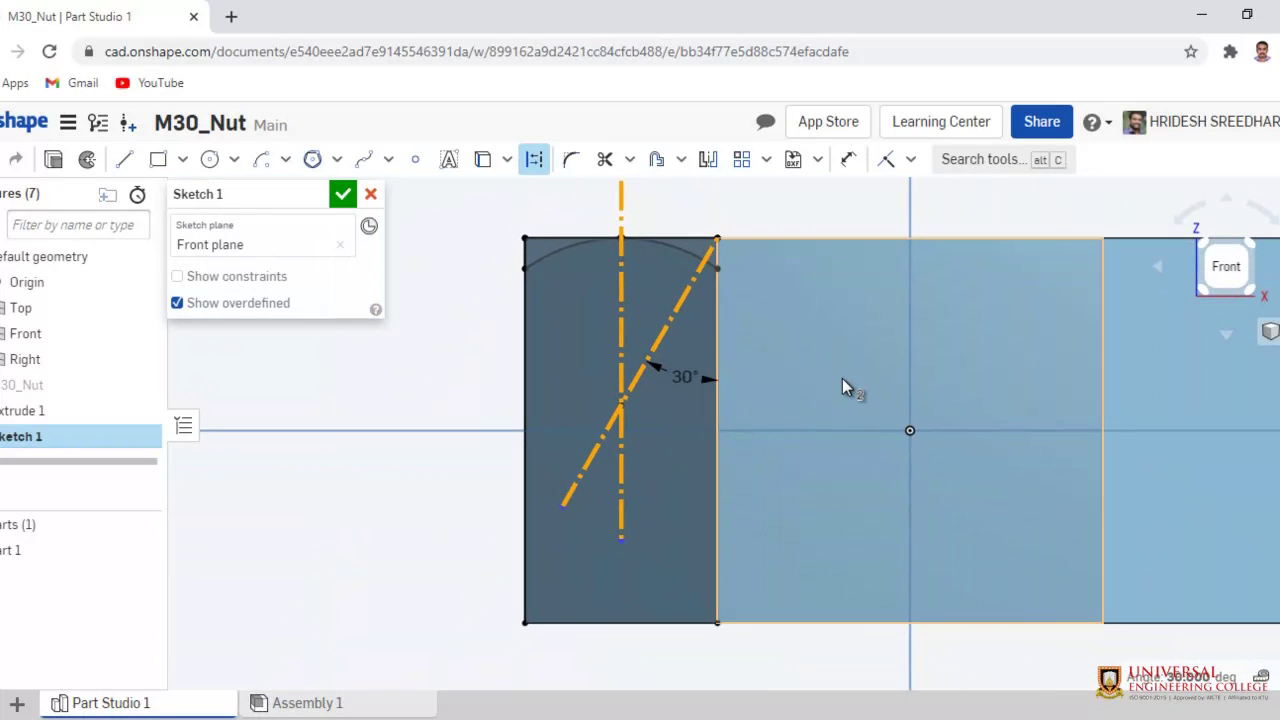
scroll(842, 378, down, 1)
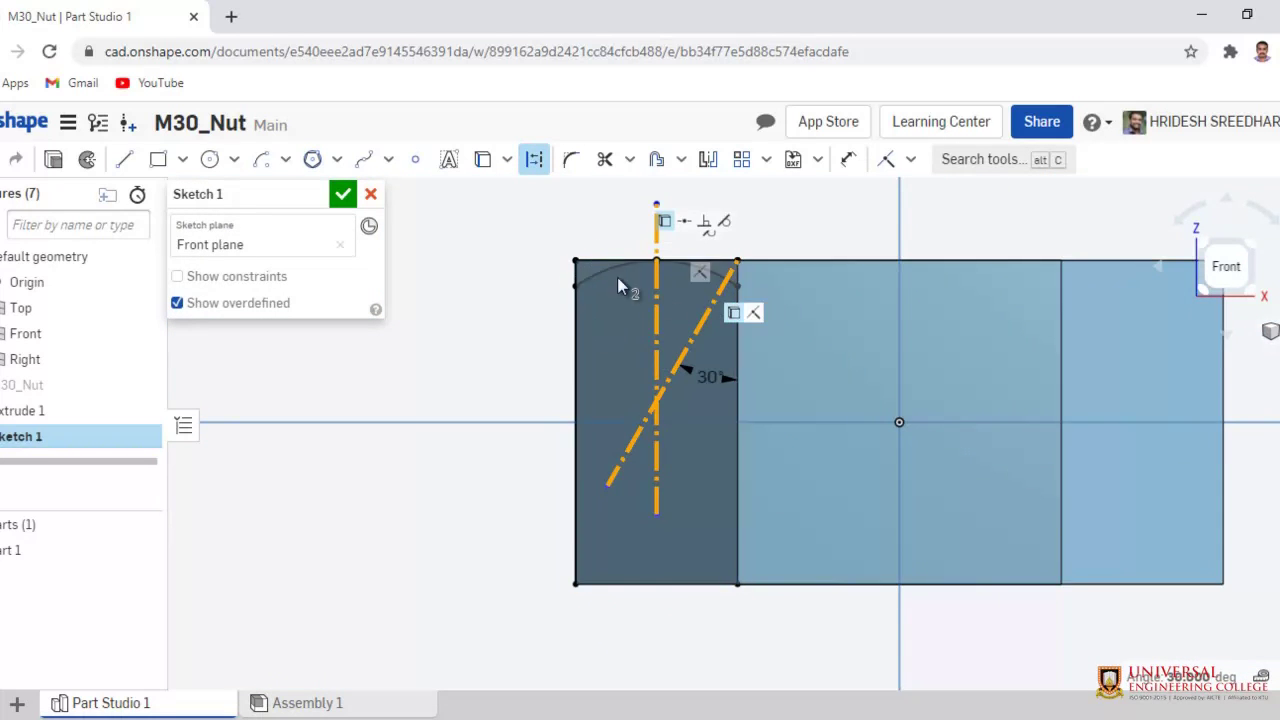
Show the nut in isometric view and finish the Front plane sketch
click(1268, 332)
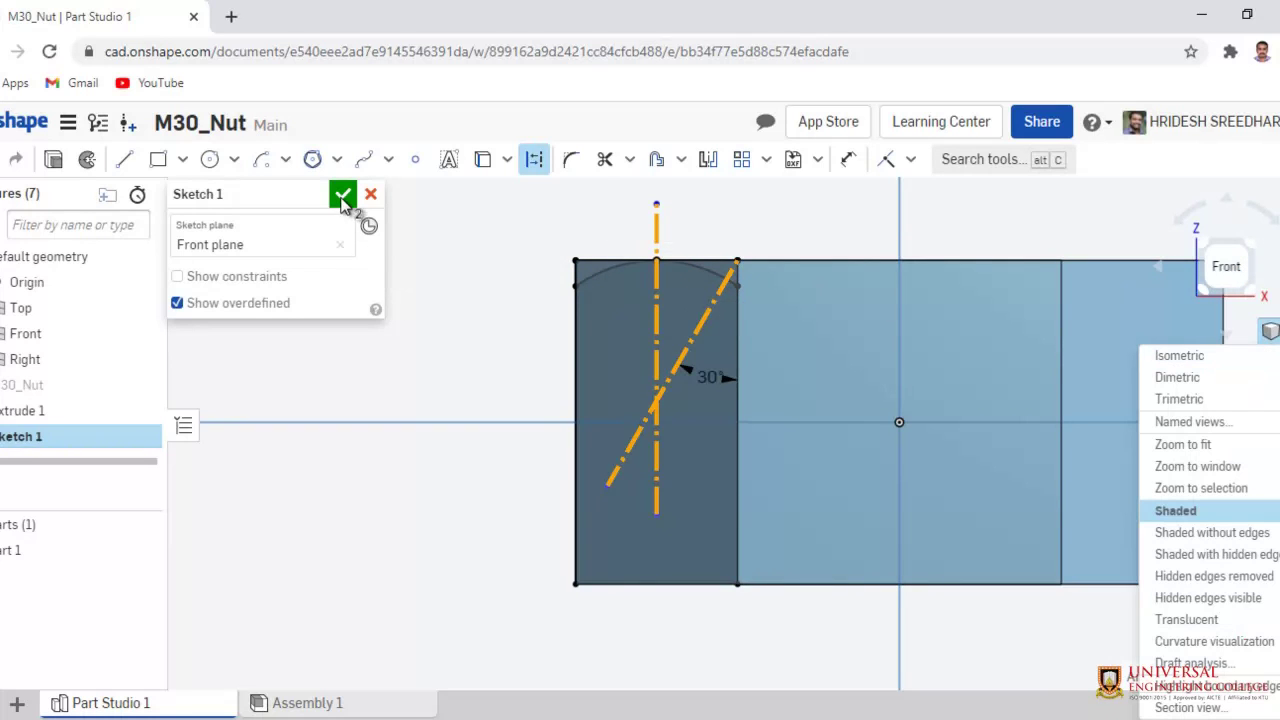
click(1268, 332)
click(1216, 358)
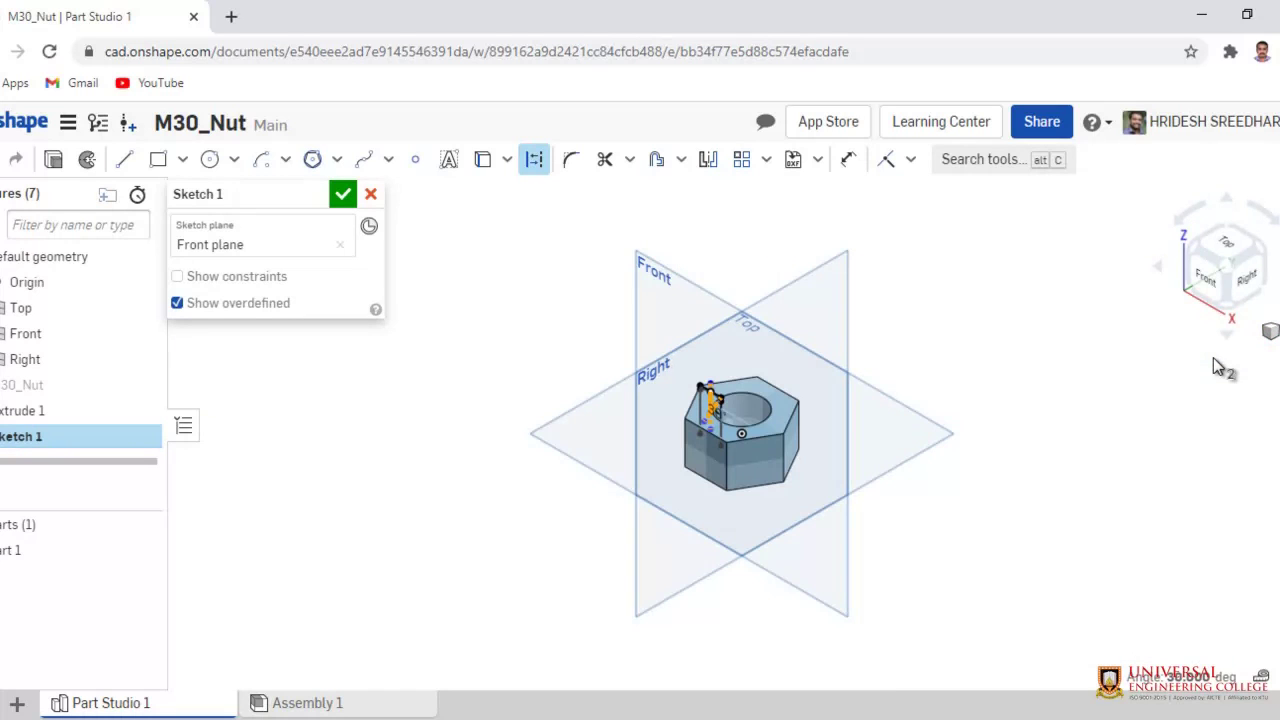
click(338, 191)
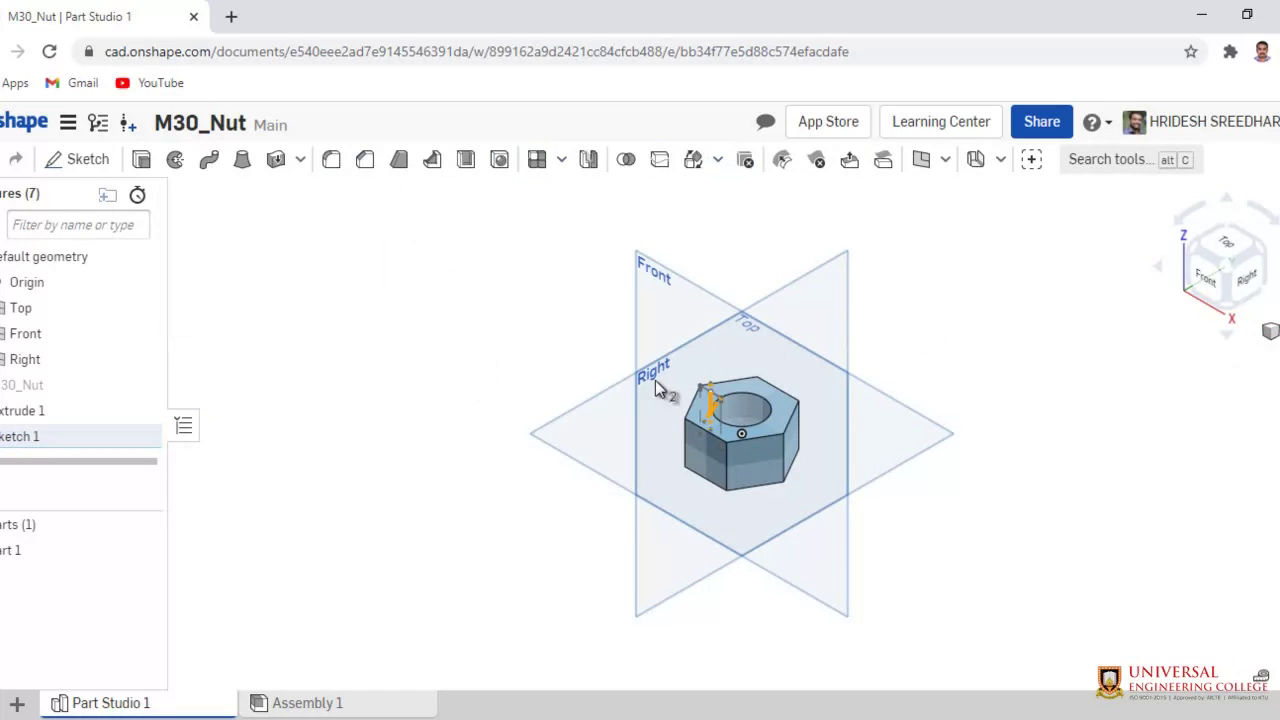
Suppress the M30_Nut sketch so that only the arc profile sketch is shown
scroll(740, 420, down, 4)
scroll(739, 419, up, 7)
scroll(739, 418, up, 5)
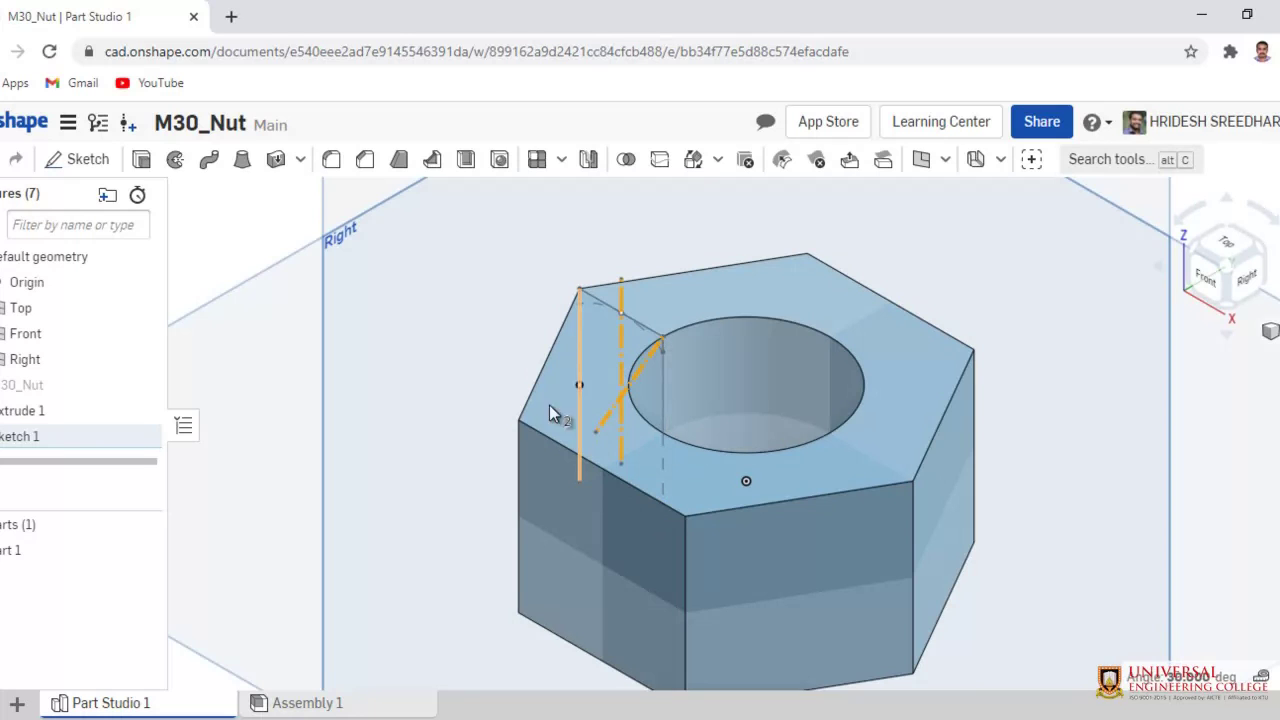
click(97, 390)
right_click(97, 390)
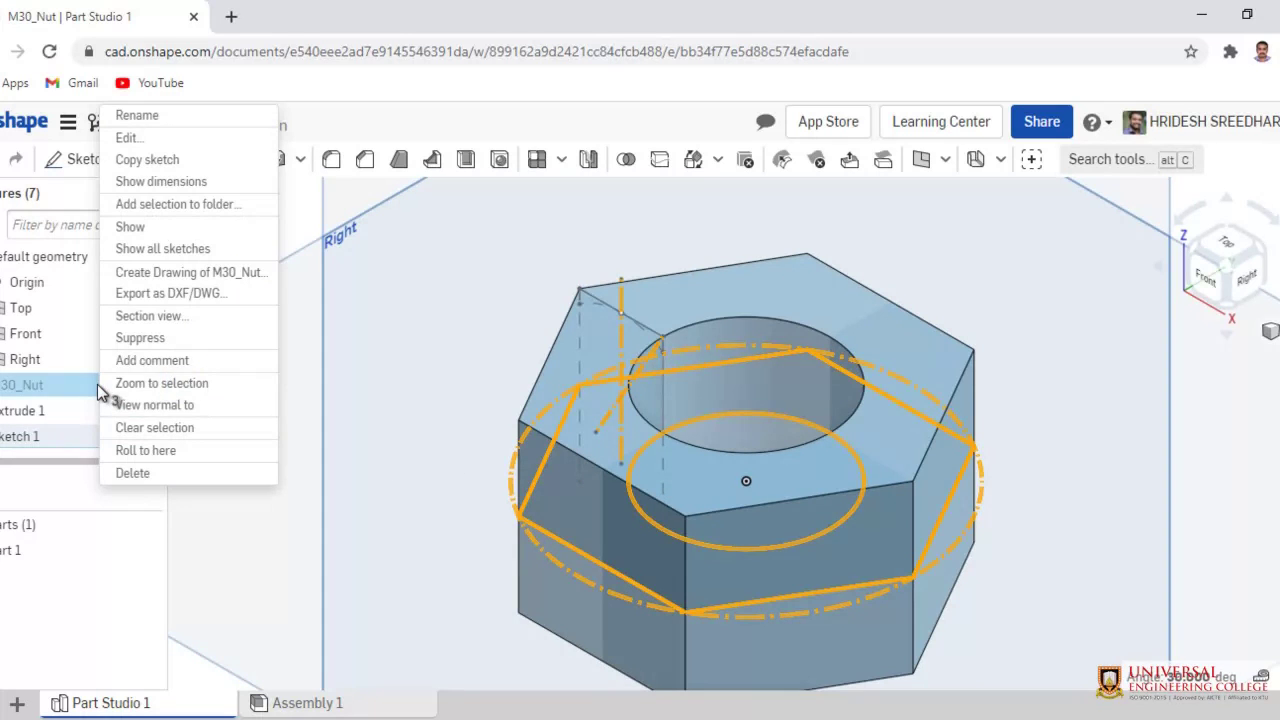
click(194, 342)
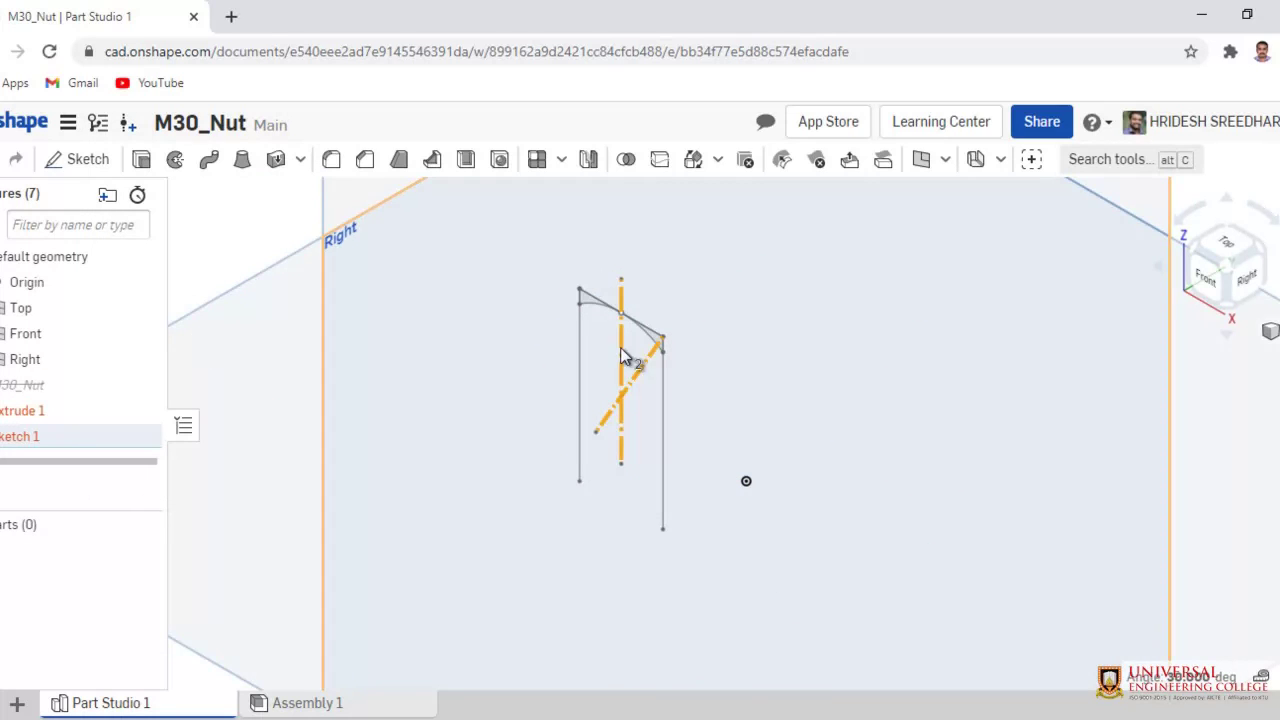
Start a solid Revolve and select both regions between the arc and the straight upper edge as the profile
scroll(621, 356, down, 3)
scroll(624, 357, up, 6)
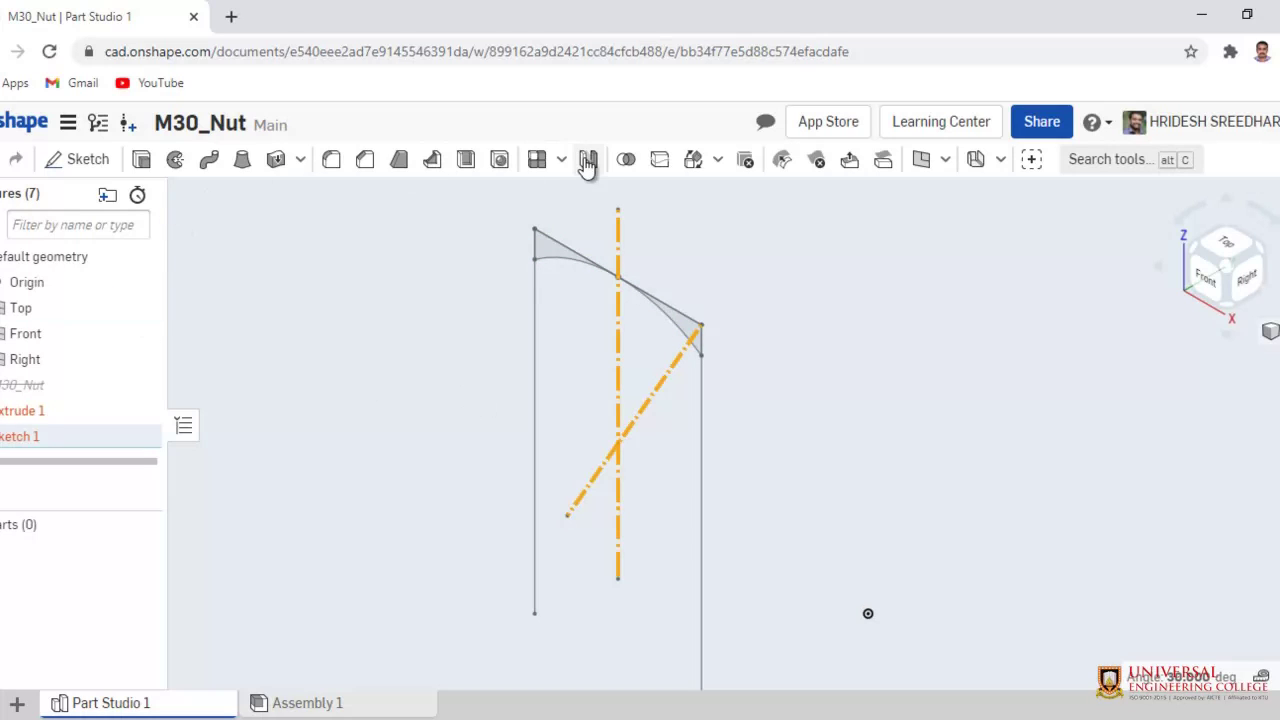
click(176, 162)
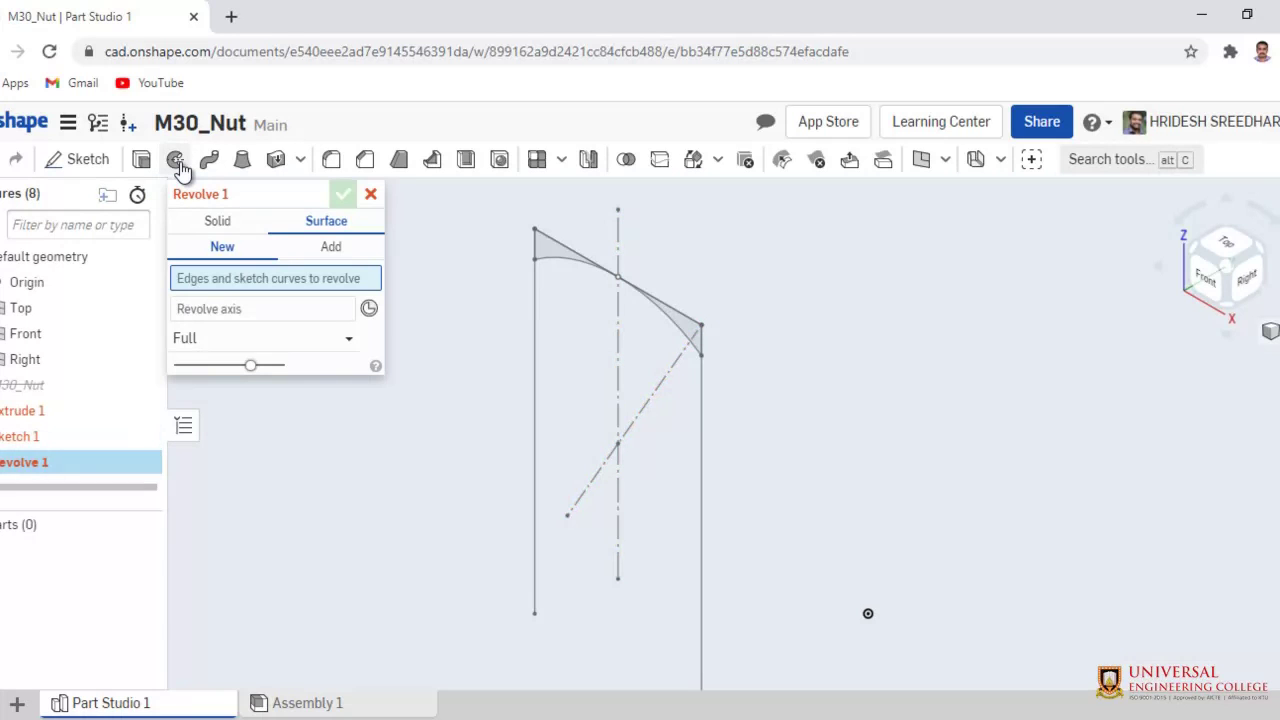
click(224, 221)
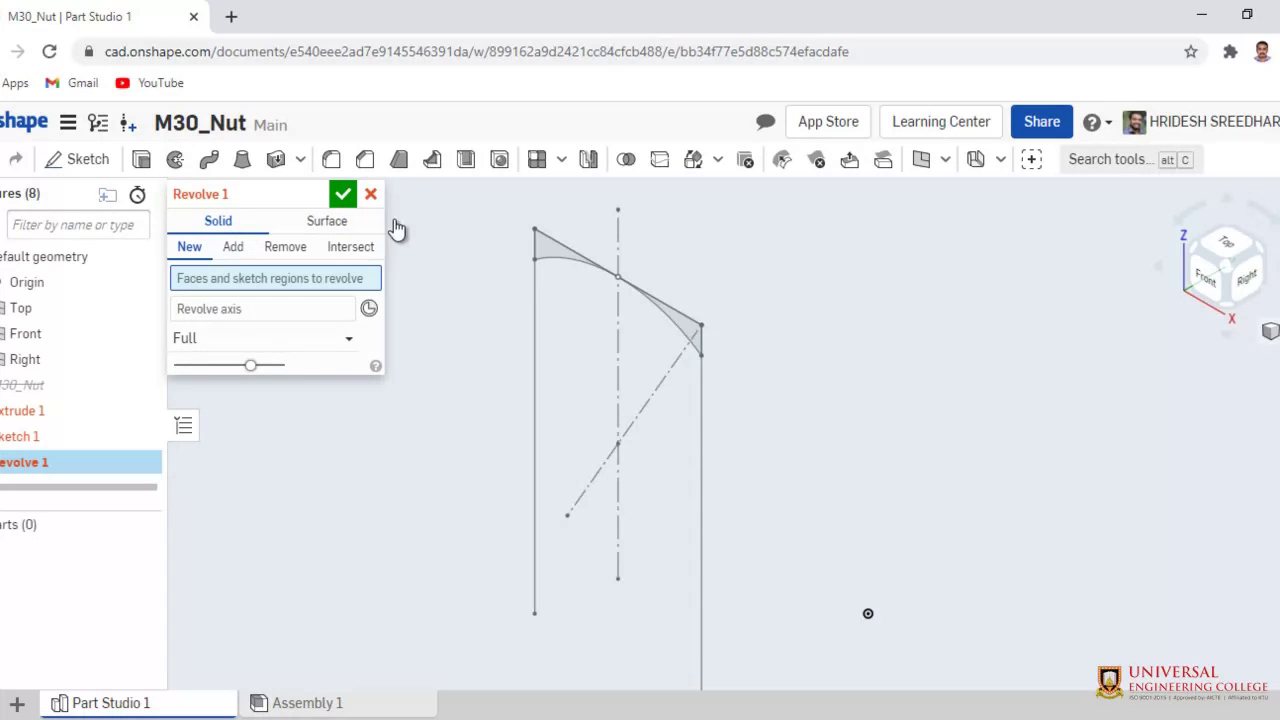
scroll(552, 247, up, 5)
click(552, 247)
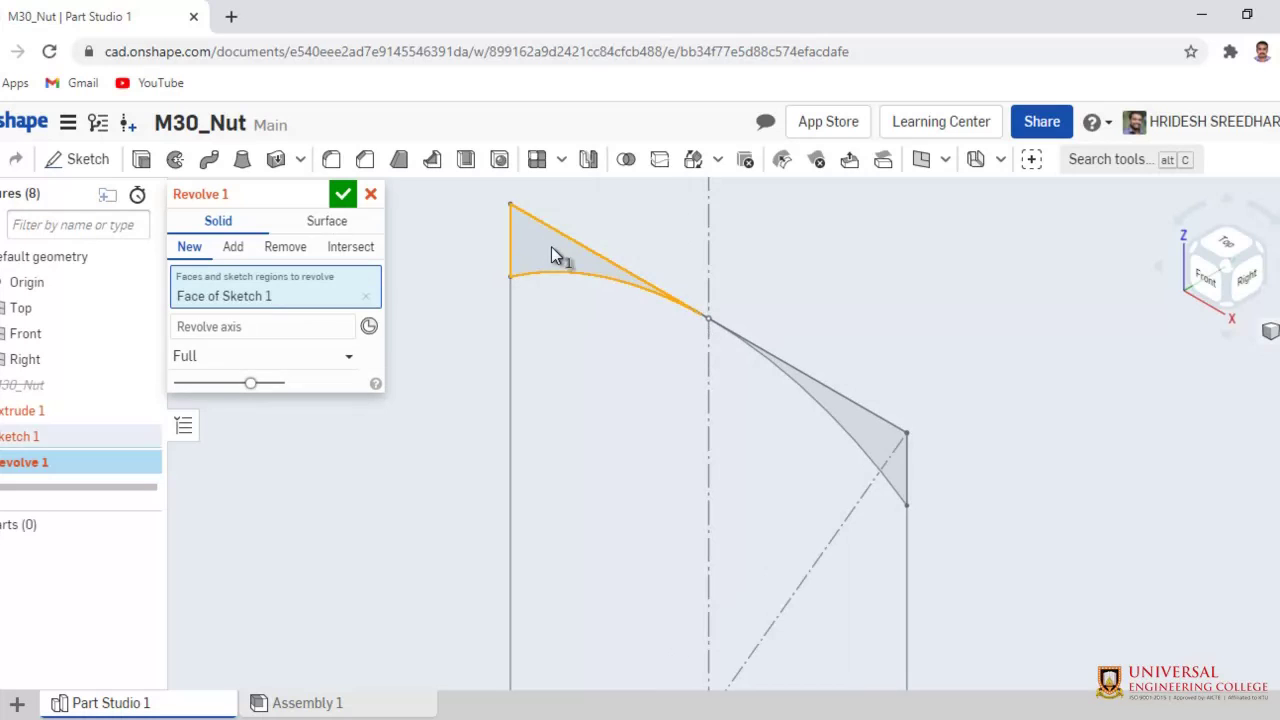
click(851, 408)
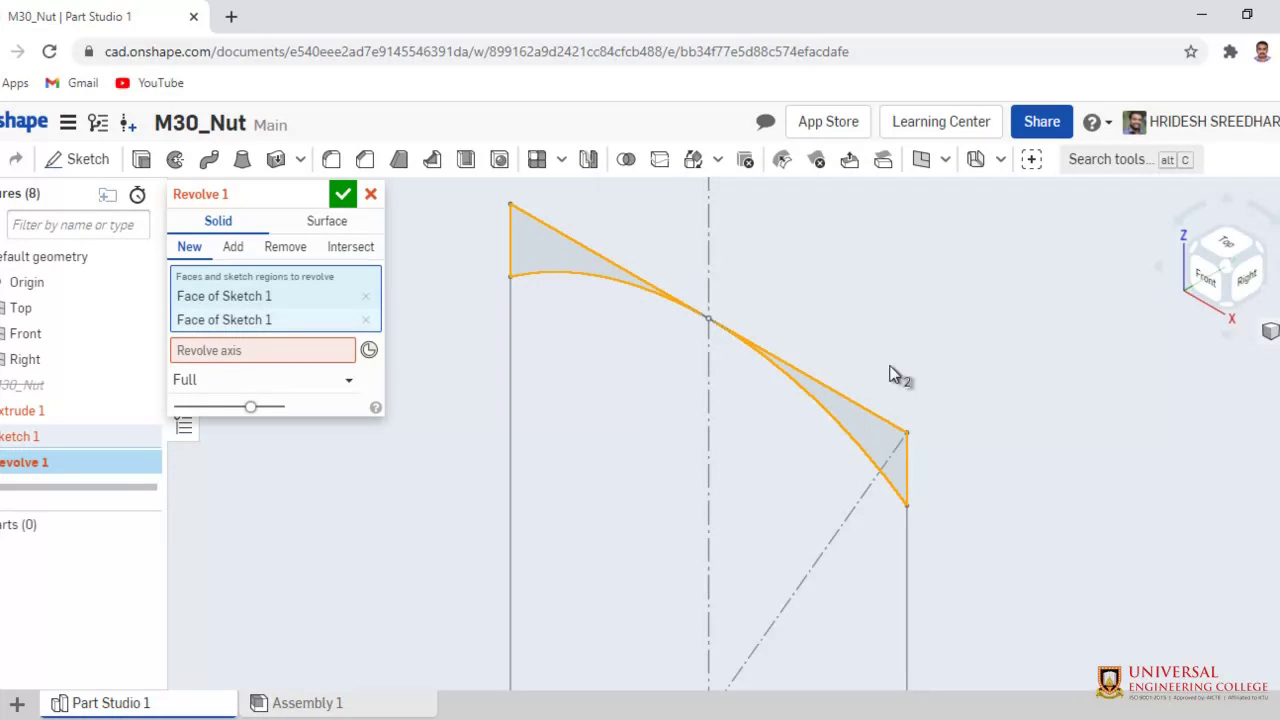
Unsuppress the M30_Nut sketch to bring the nut body back while the Revolve stays open
scroll(911, 367, down, 5)
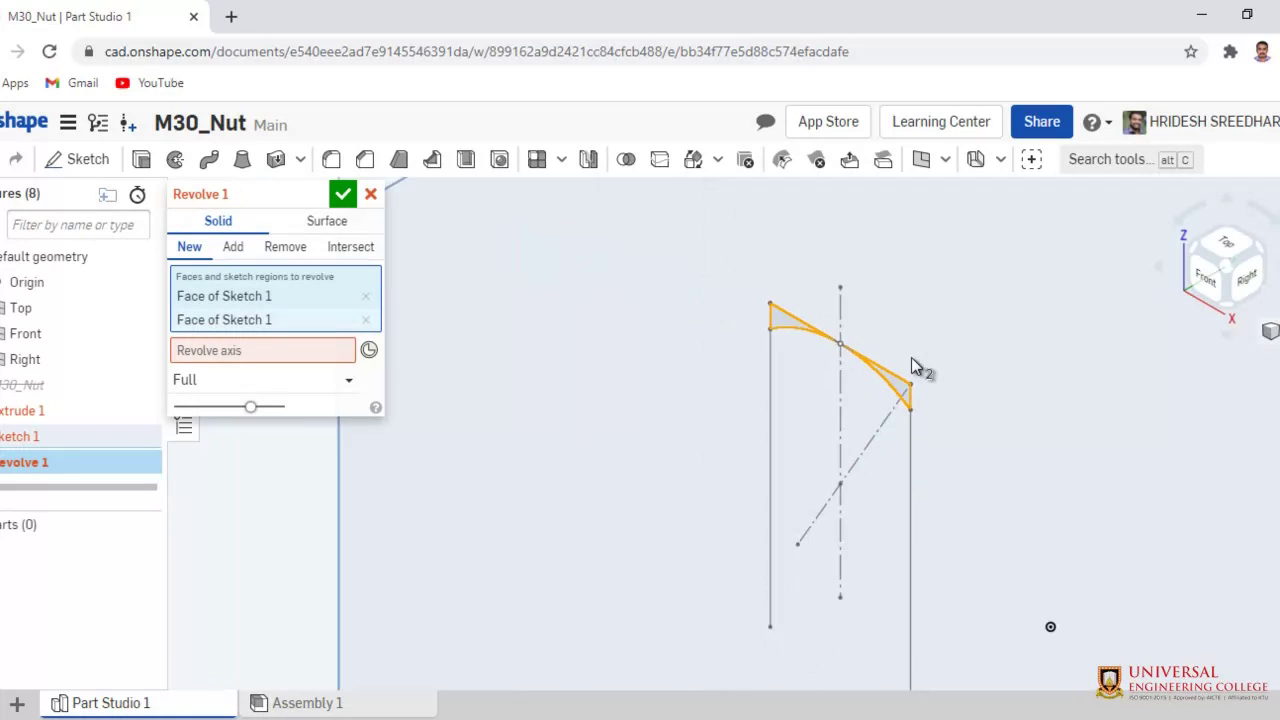
scroll(1050, 465, down, 2)
middle_drag(1050, 465, 763, 386)
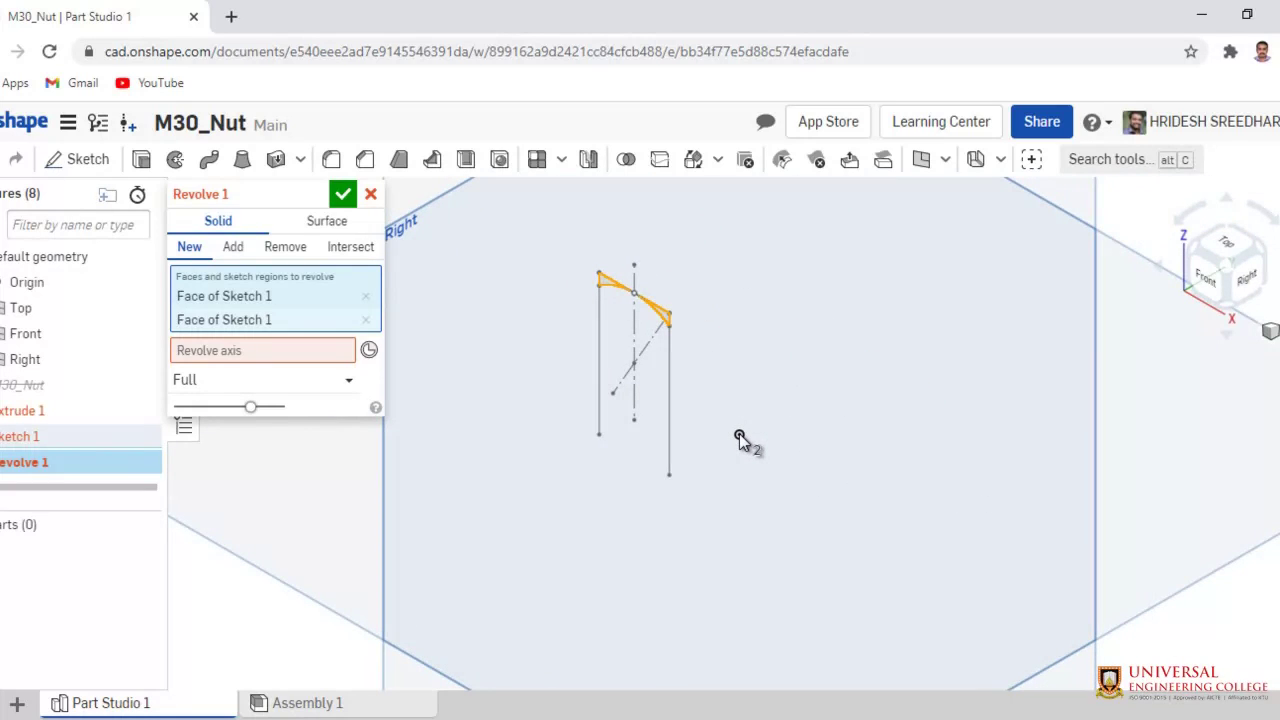
right_click(44, 410)
right_click(38, 385)
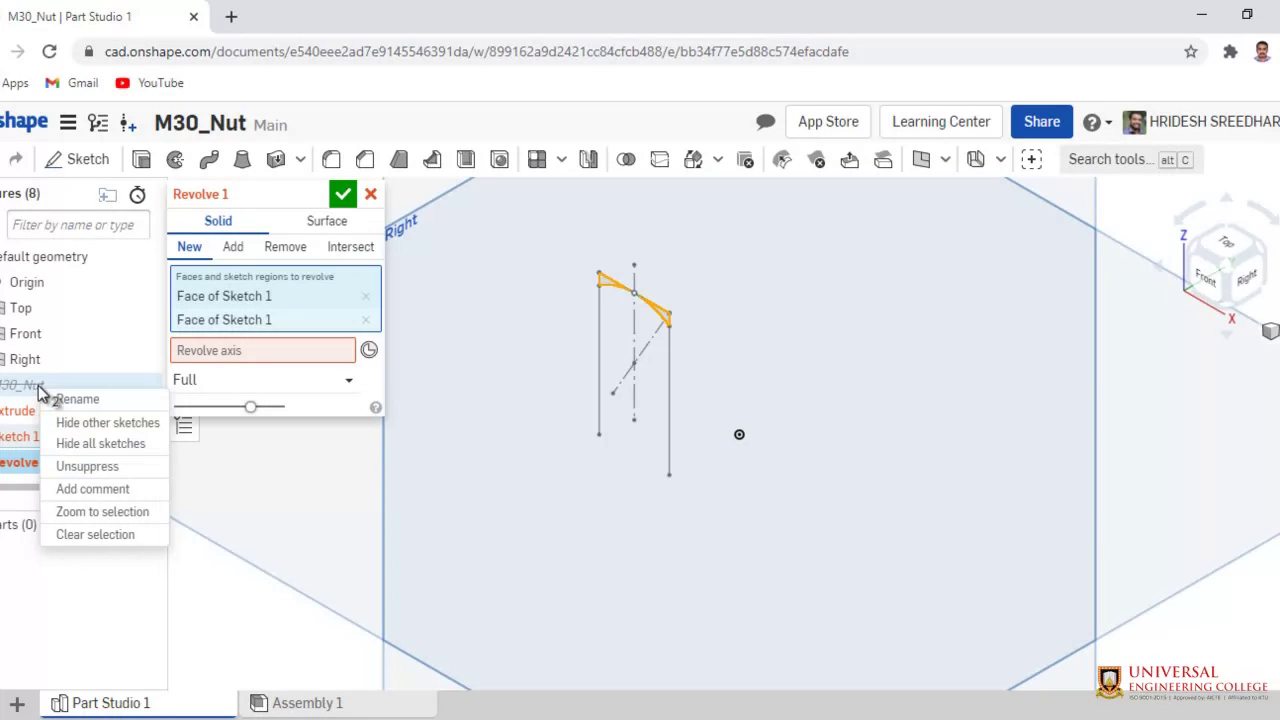
click(100, 466)
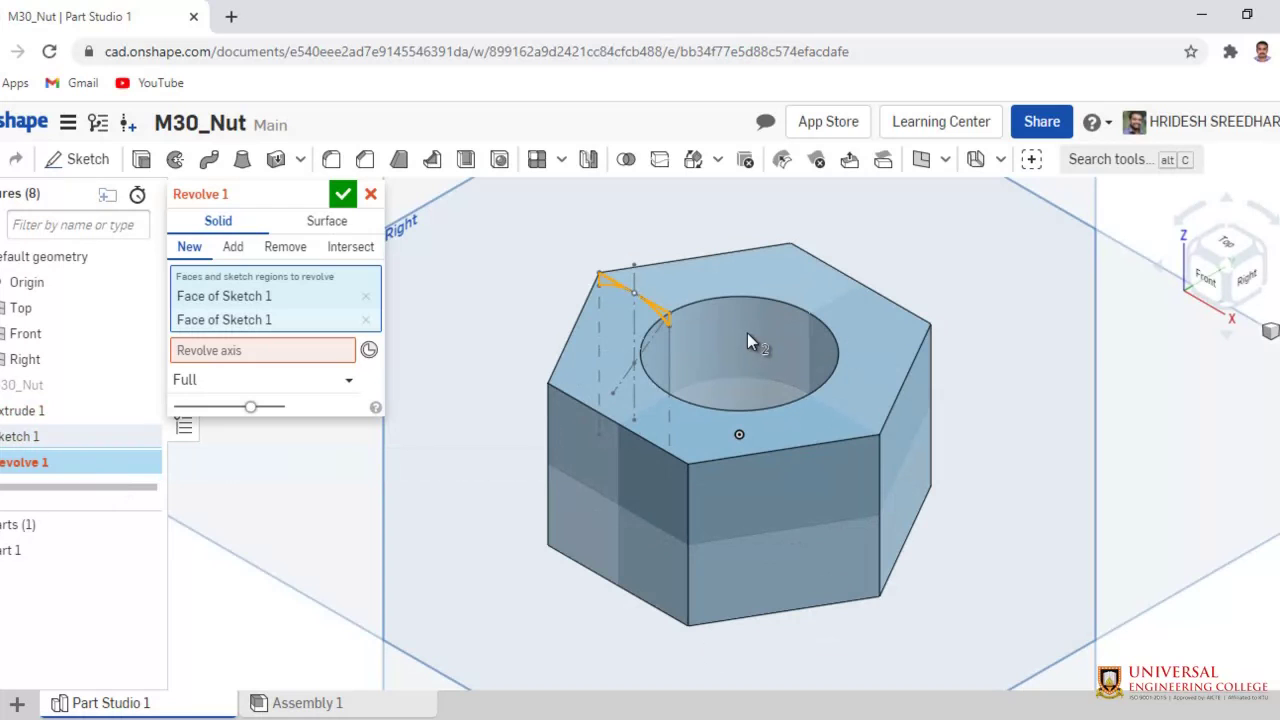
Set the cylindrical face of the nut's hole as the revolve axis
scroll(731, 392, up, 2)
scroll(731, 392, down, 3)
scroll(731, 392, up, 6)
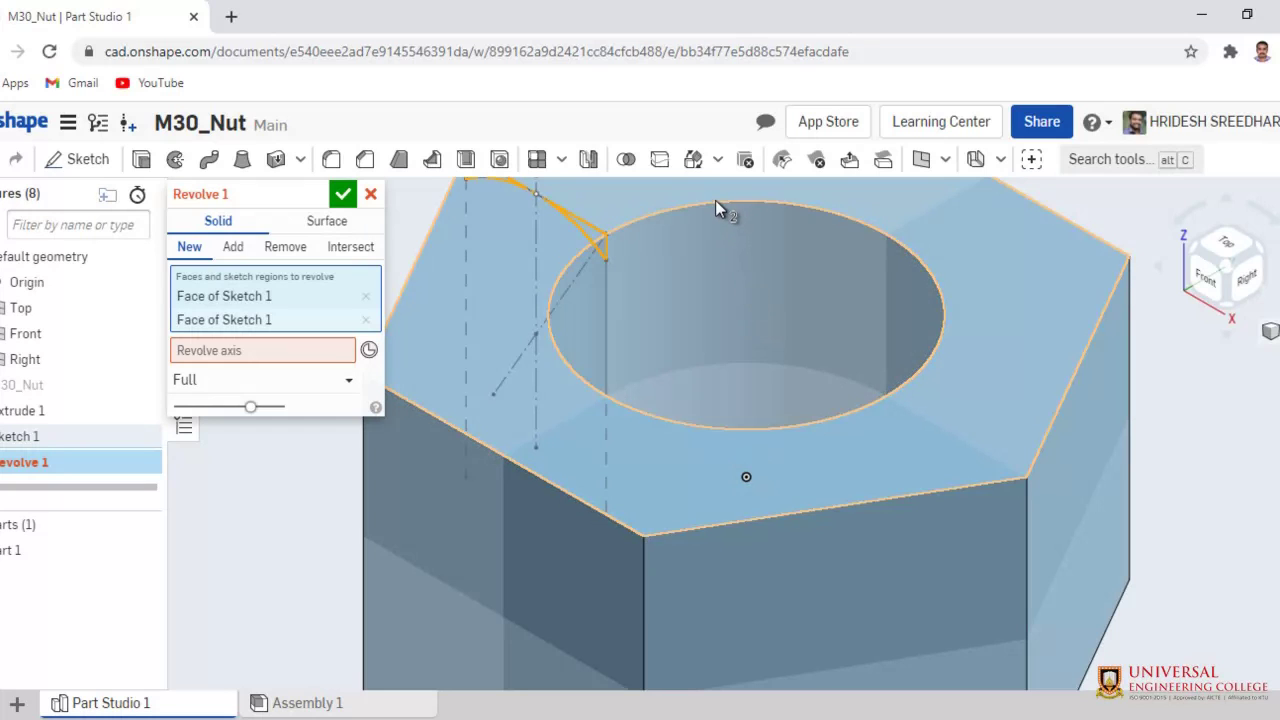
click(260, 350)
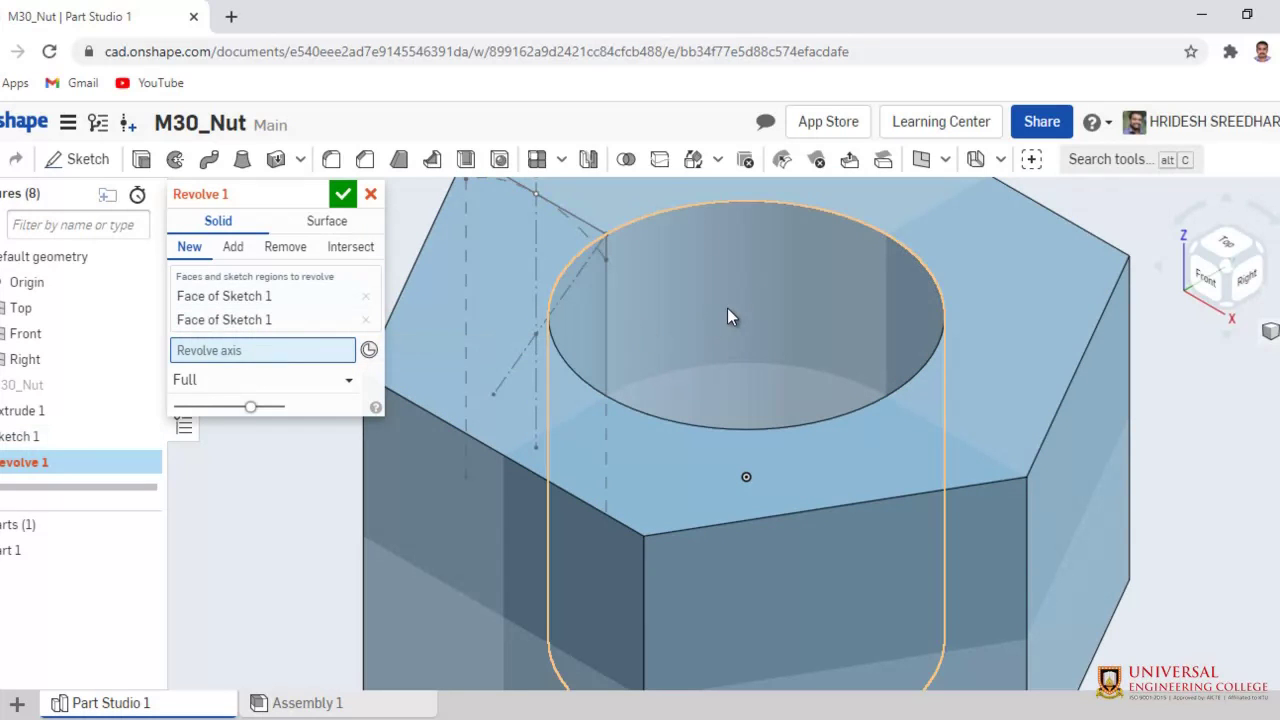
click(727, 308)
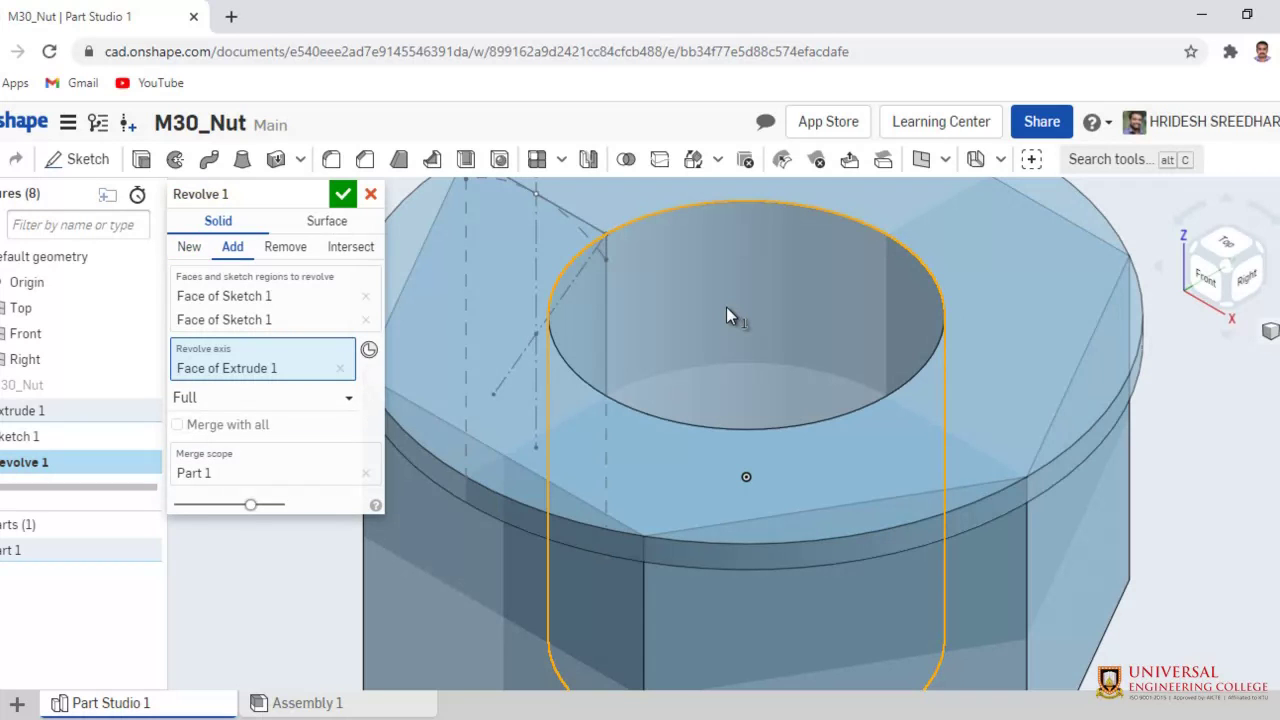
Change the full Revolve to the Remove operation and accept it to round the nut's upper corners
scroll(964, 565, down, 3)
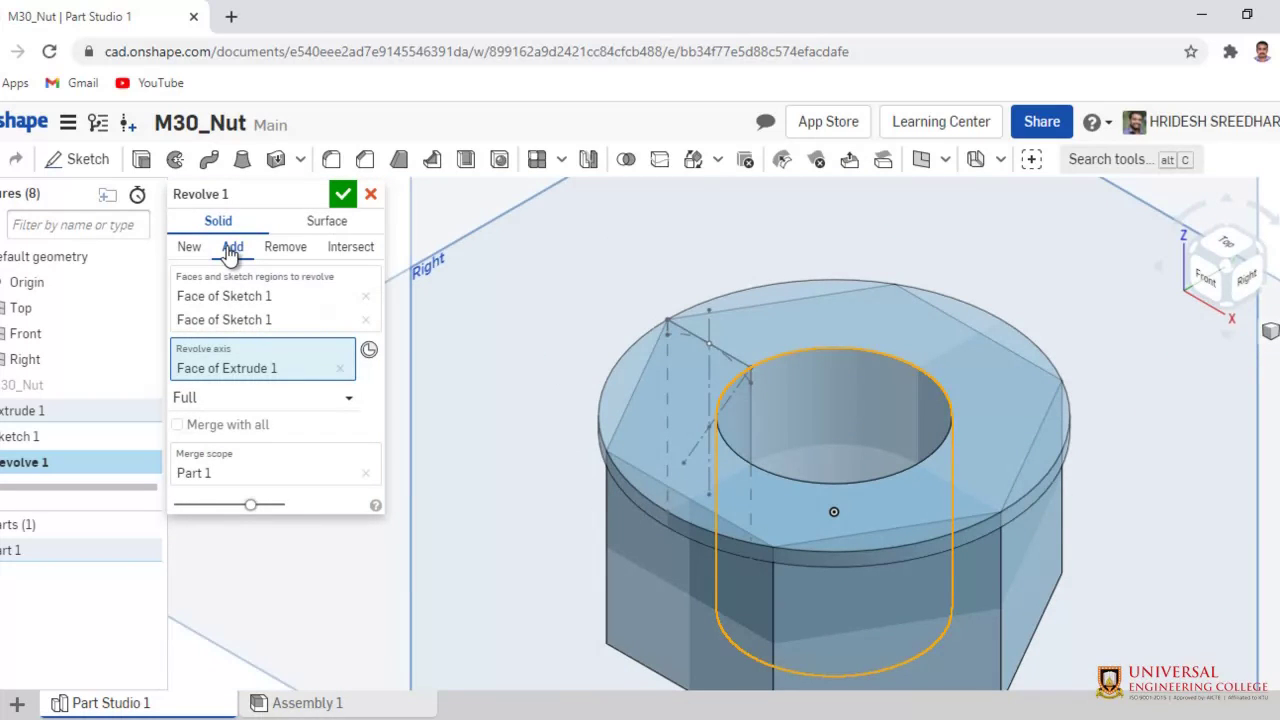
click(279, 250)
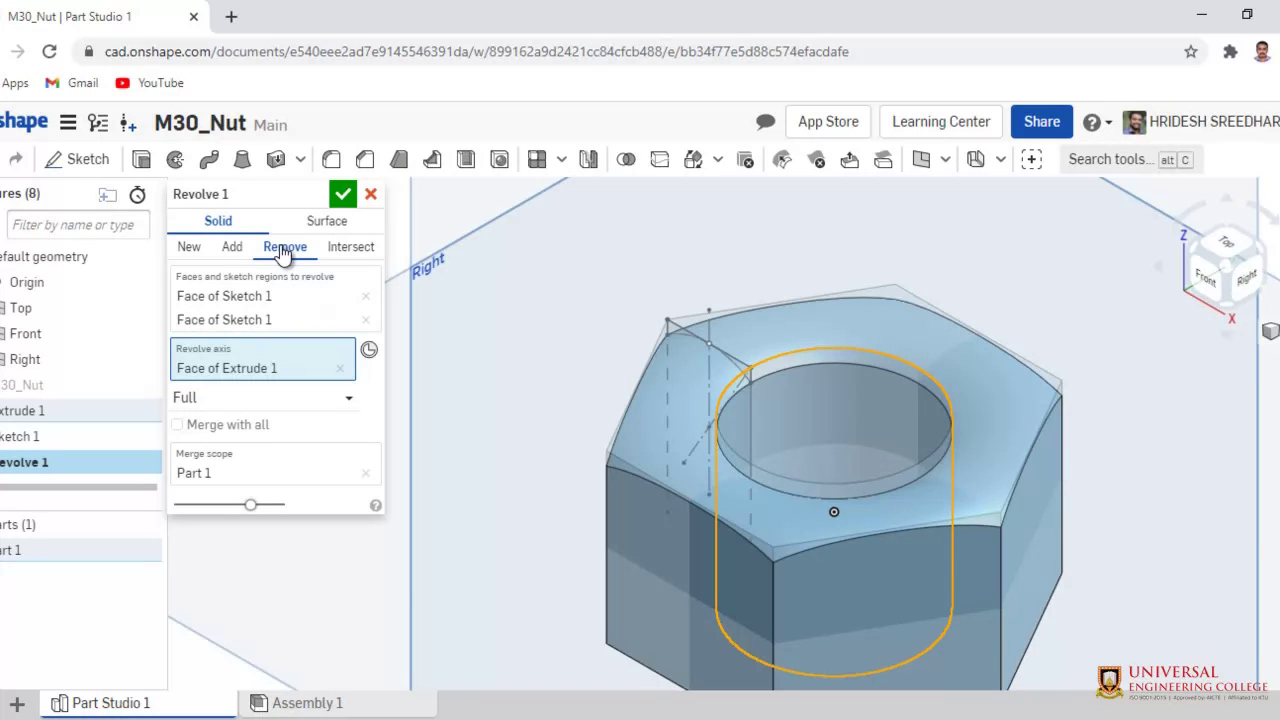
click(342, 194)
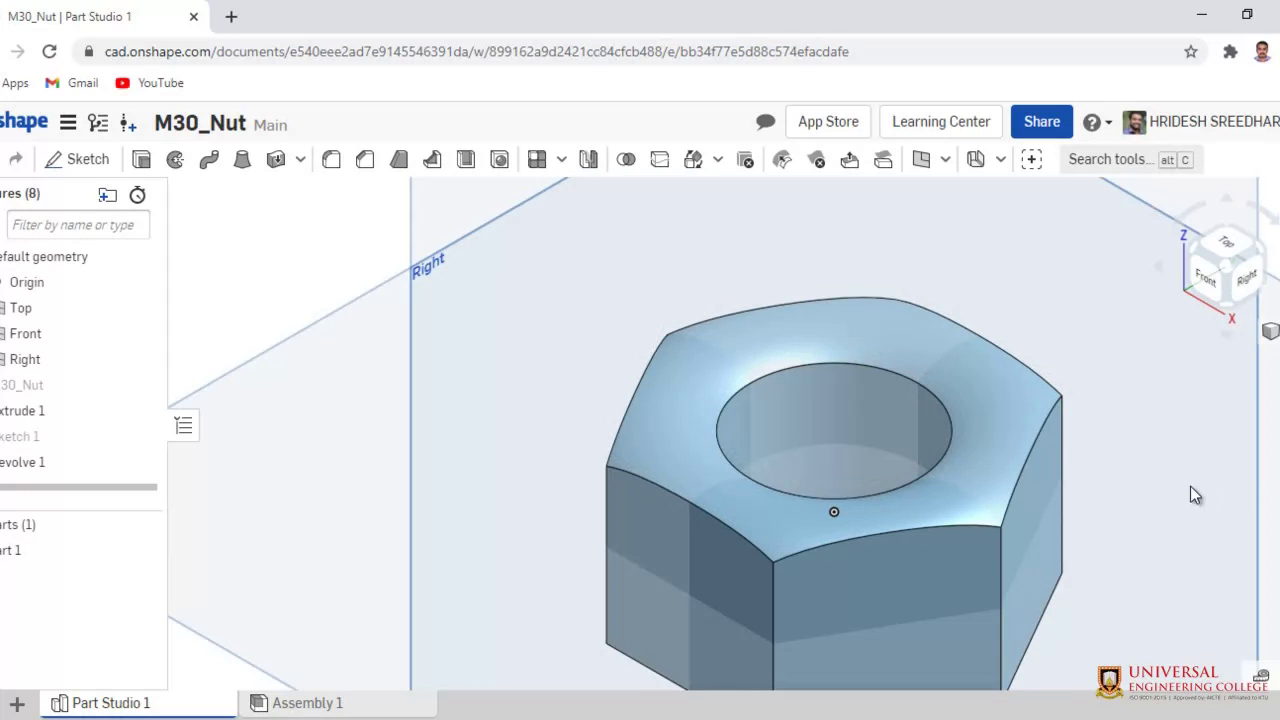
Open Sketch 1 with the arc profile for editing and view it from the front
scroll(1058, 411, down, 3)
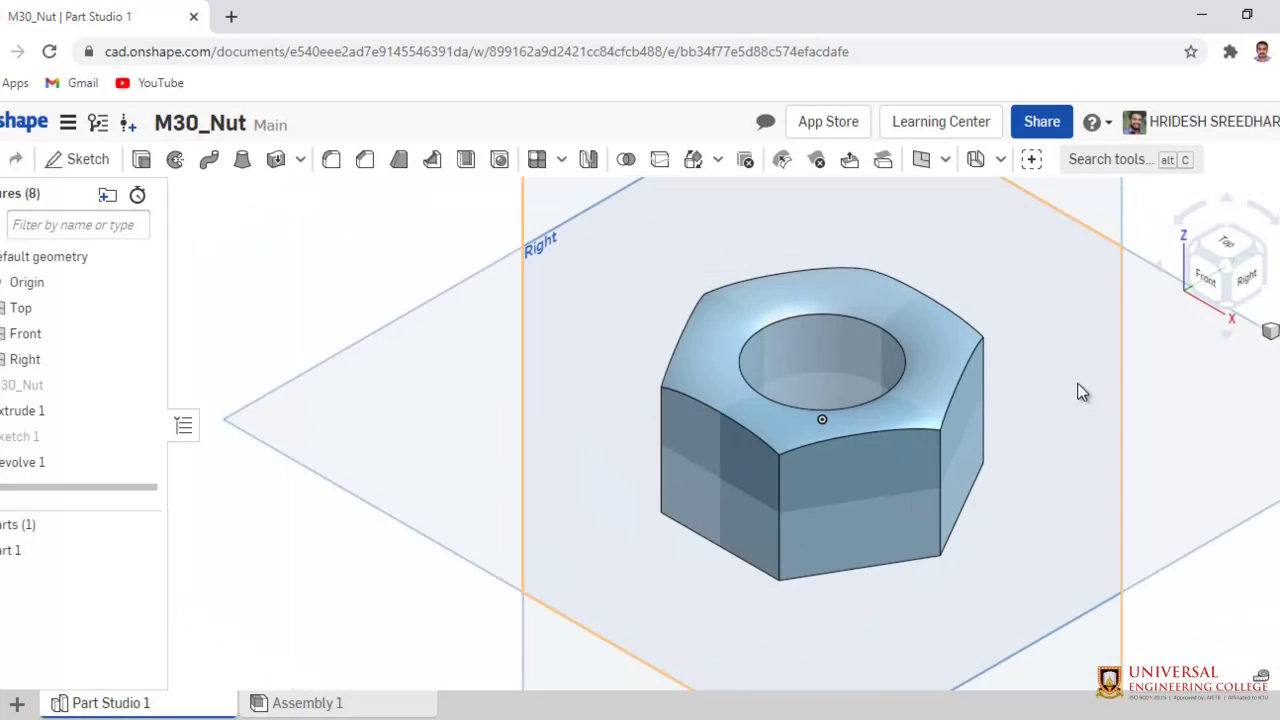
scroll(1078, 391, up, 2)
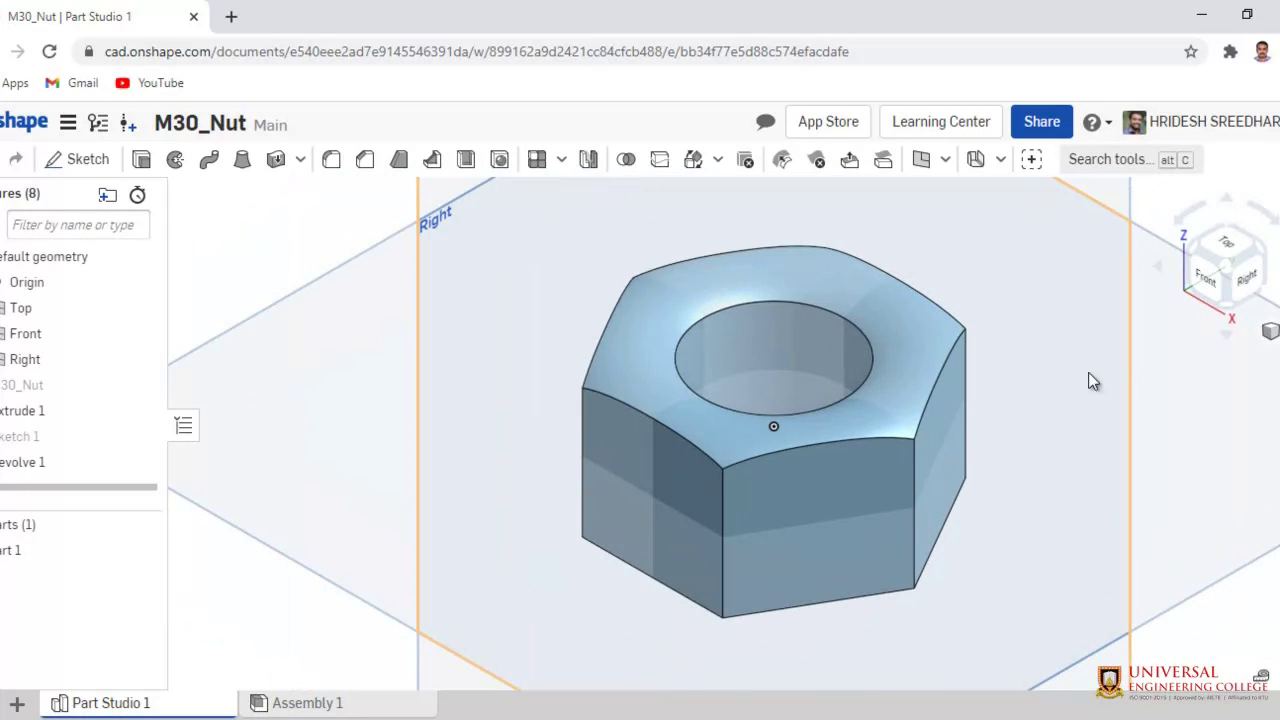
mouse_move(1088, 376)
right_down()
mouse_move(1101, 442)
mouse_move(1074, 331)
mouse_move(1054, 366)
mouse_move(1117, 369)
mouse_move(1117, 403)
mouse_move(1100, 386)
mouse_move(1120, 380)
mouse_move(1118, 265)
mouse_move(1098, 389)
mouse_move(1115, 391)
mouse_move(1095, 373)
mouse_move(1100, 388)
right_up()
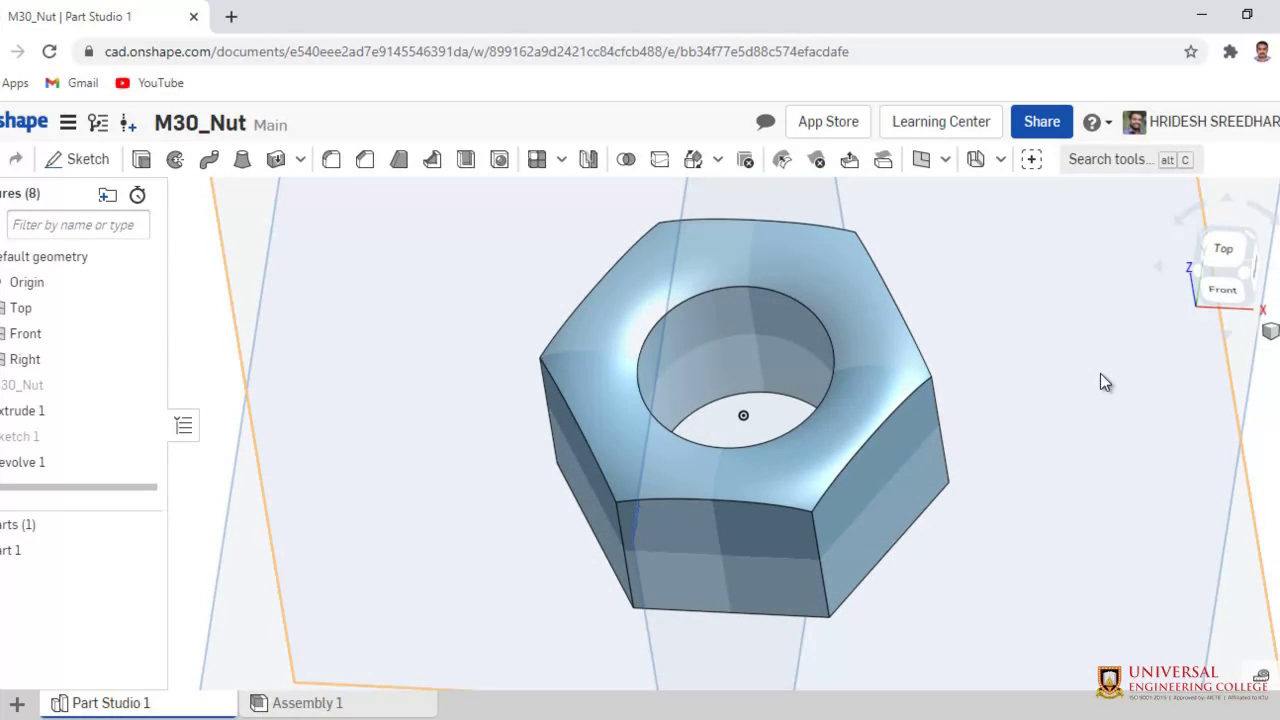
right_drag(1100, 382, 1058, 445)
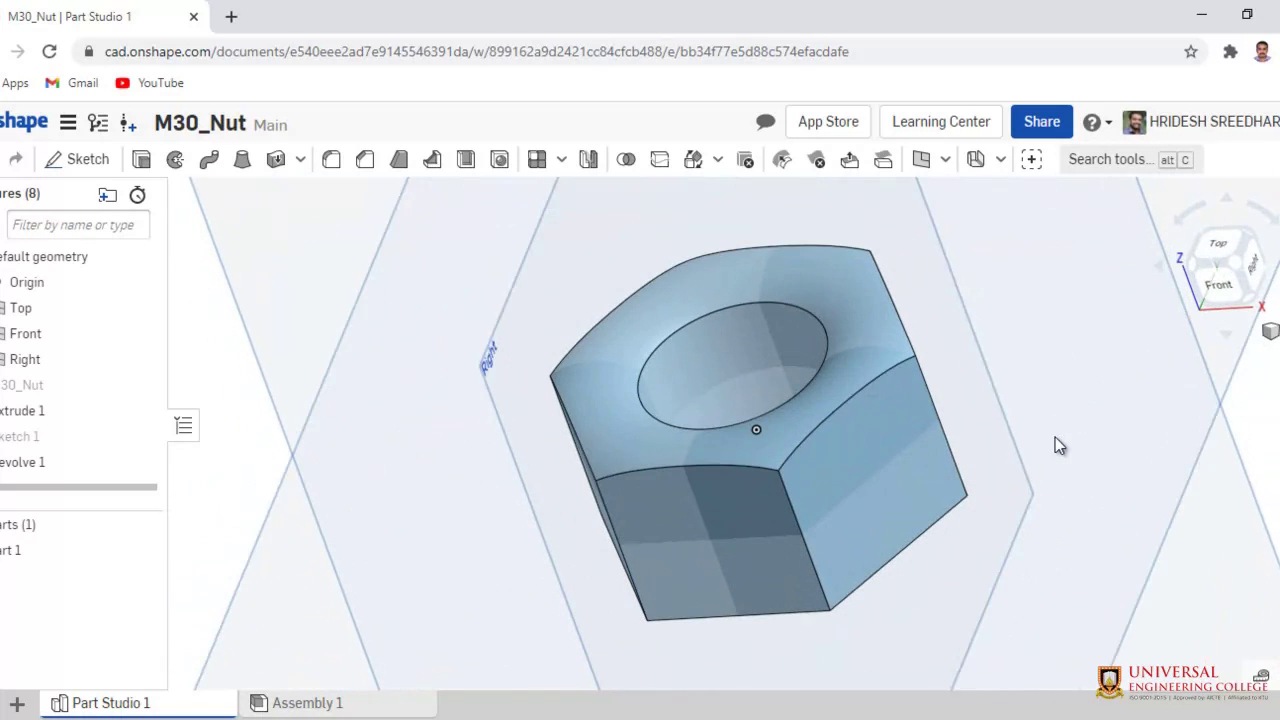
right_click(24, 444)
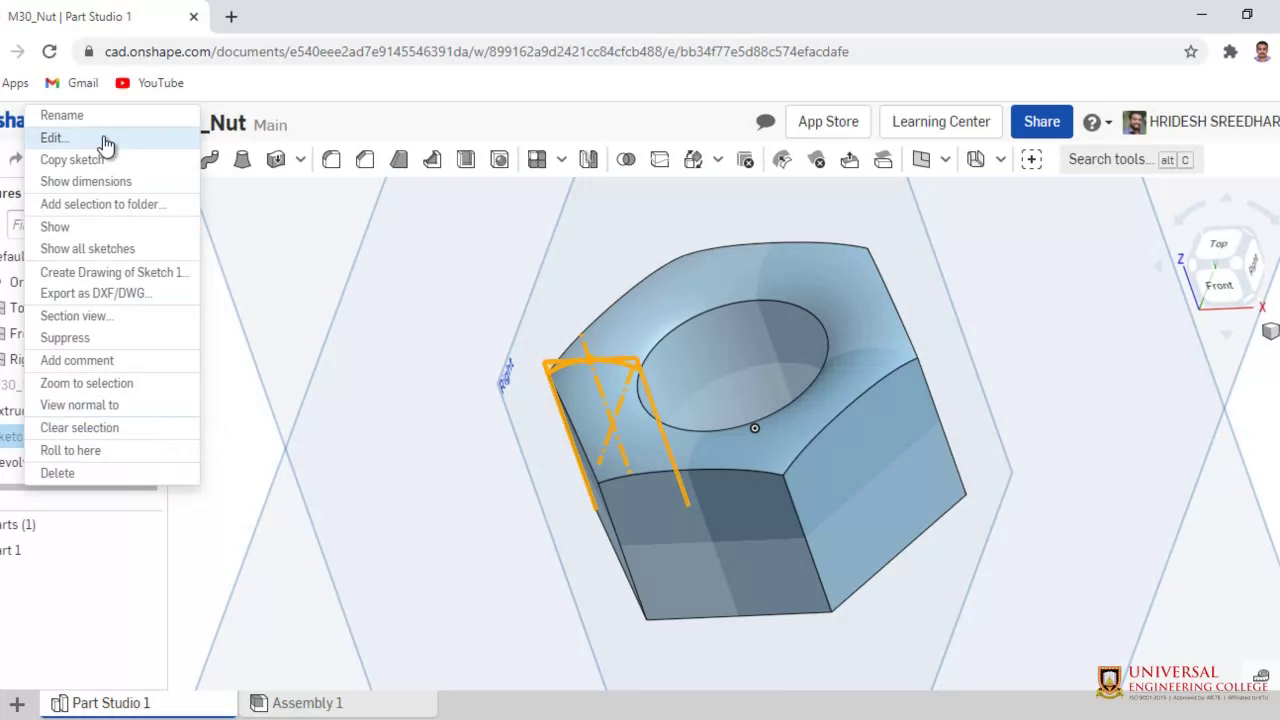
click(52, 138)
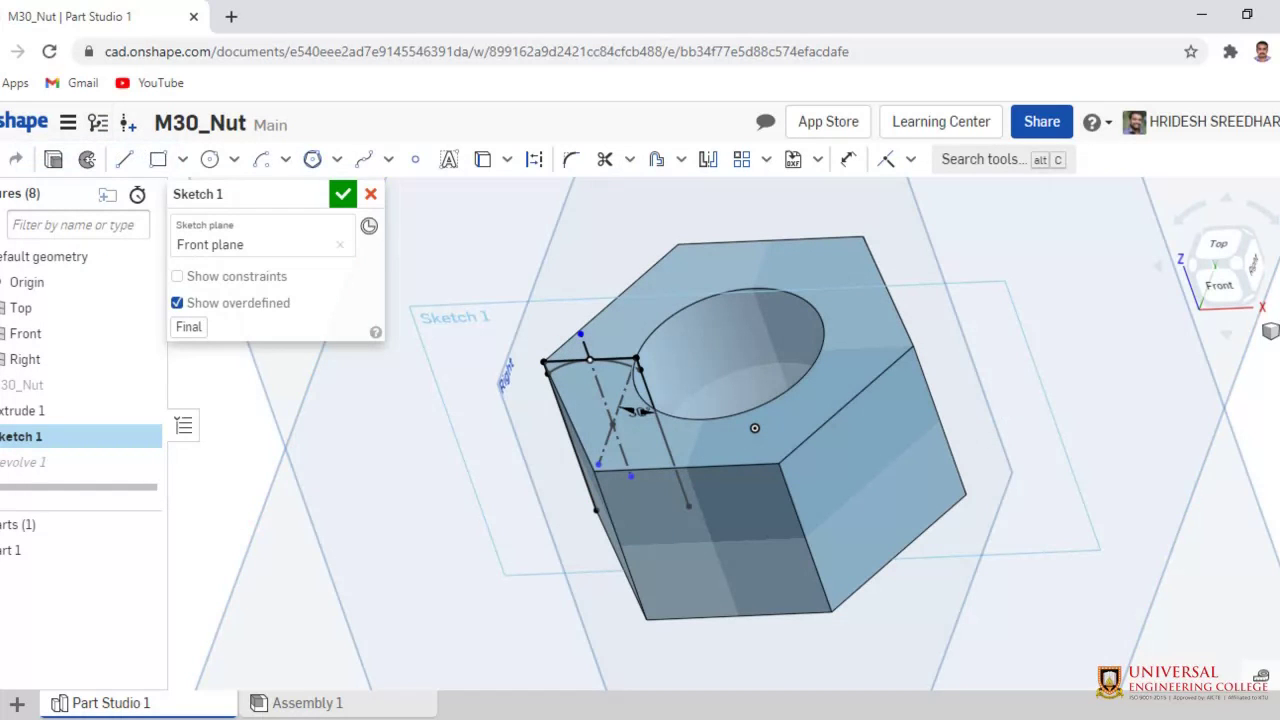
click(1220, 284)
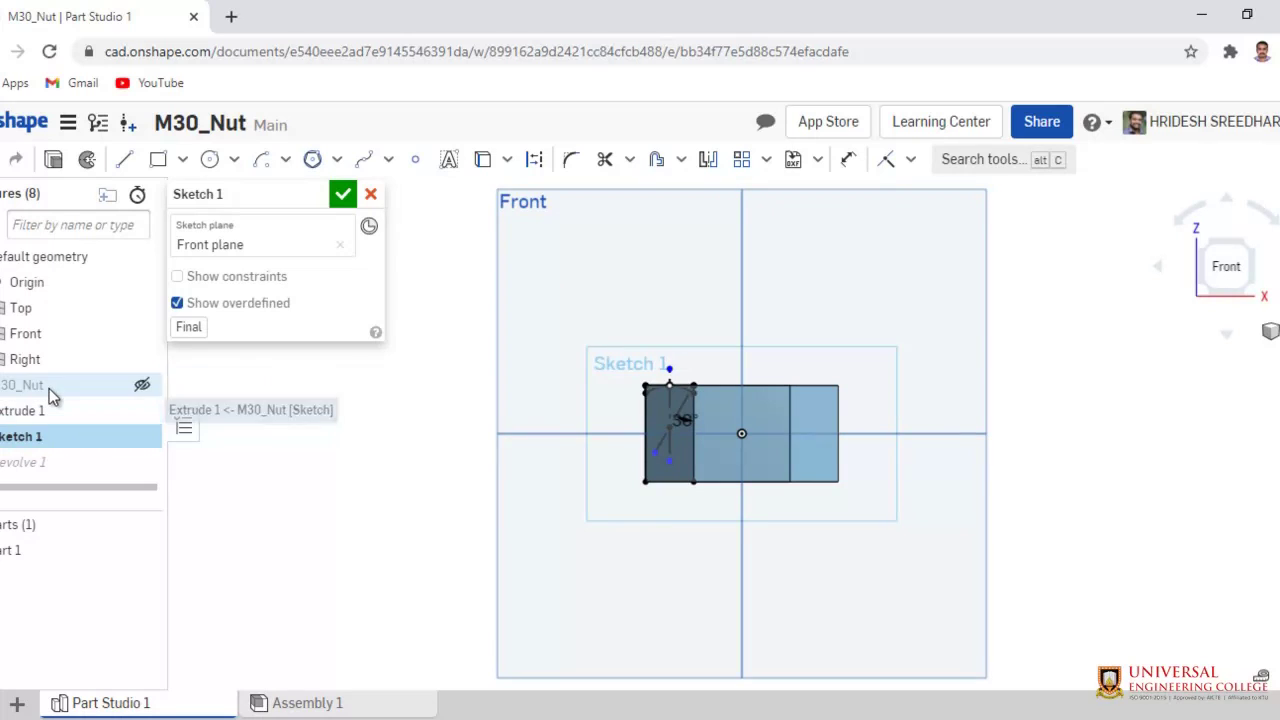
Suppress Extrude 1 to hide the nut body while Sketch 1 stays open
right_click(49, 387)
right_click(31, 419)
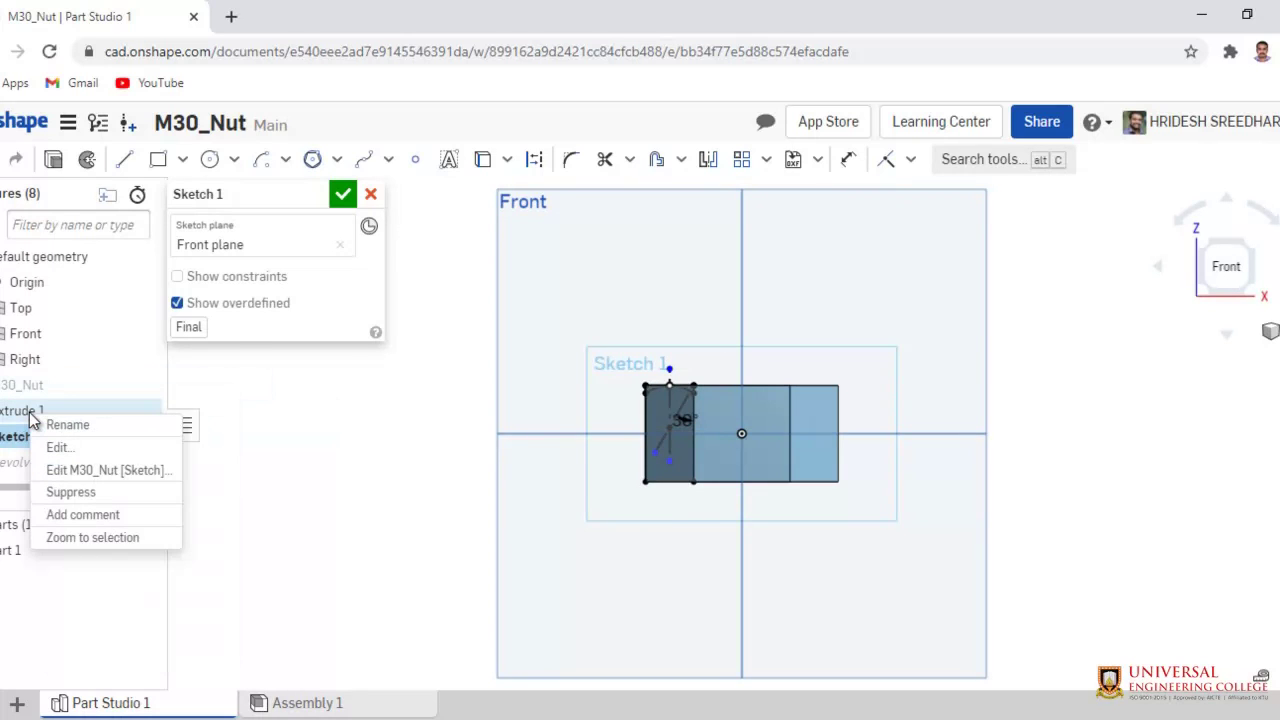
click(86, 495)
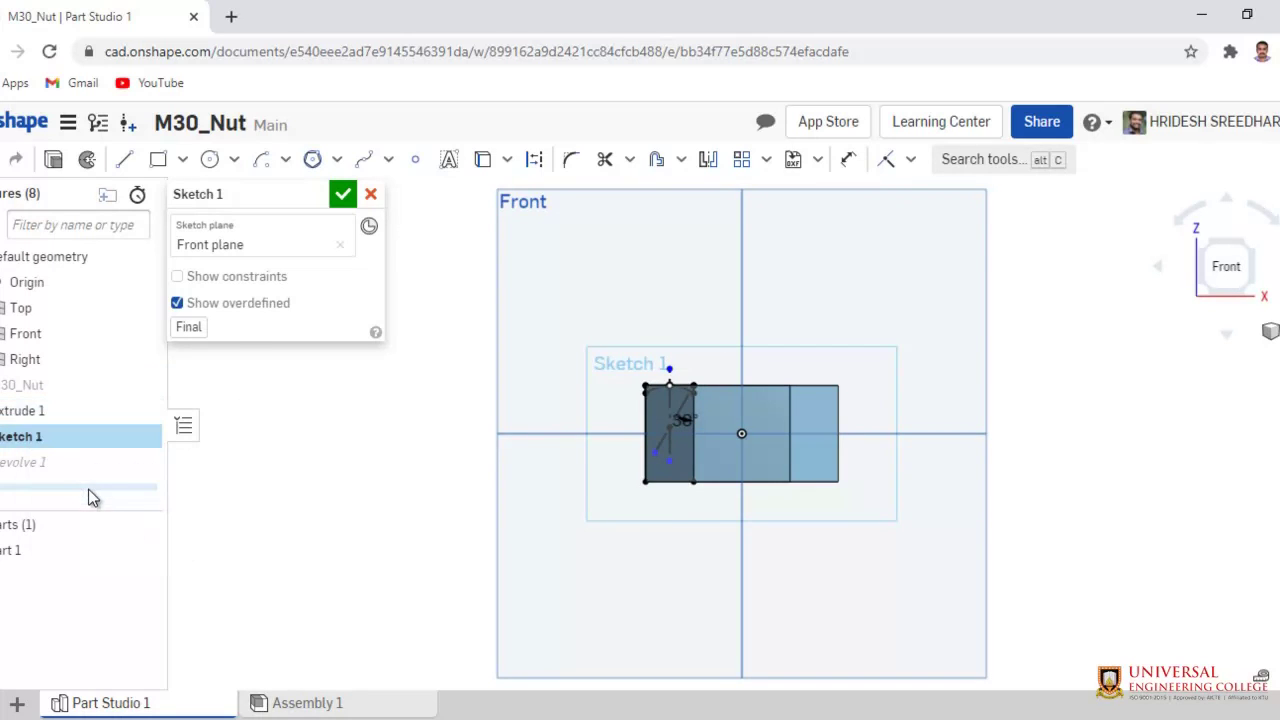
Mirror the arc, the upper edge and the short side segments about the horizontal line through the origin
scroll(714, 391, up, 1)
scroll(714, 391, down, 2)
scroll(714, 391, up, 5)
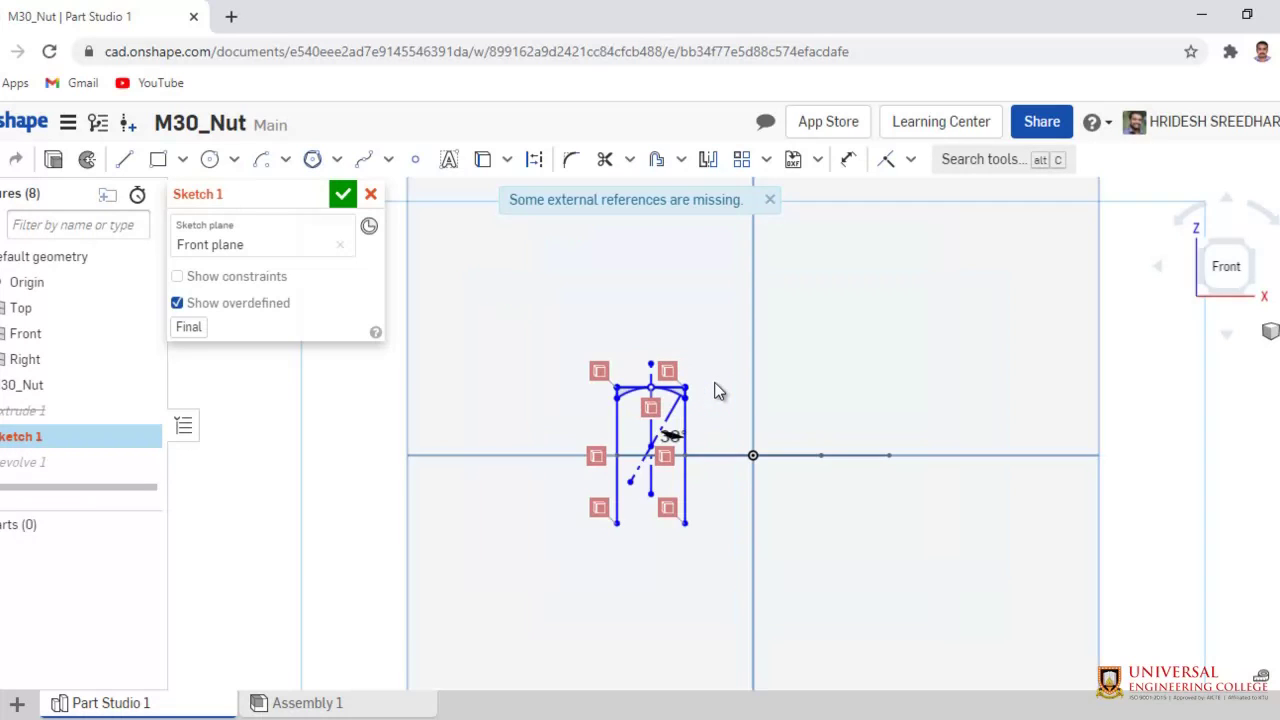
scroll(714, 391, up, 1)
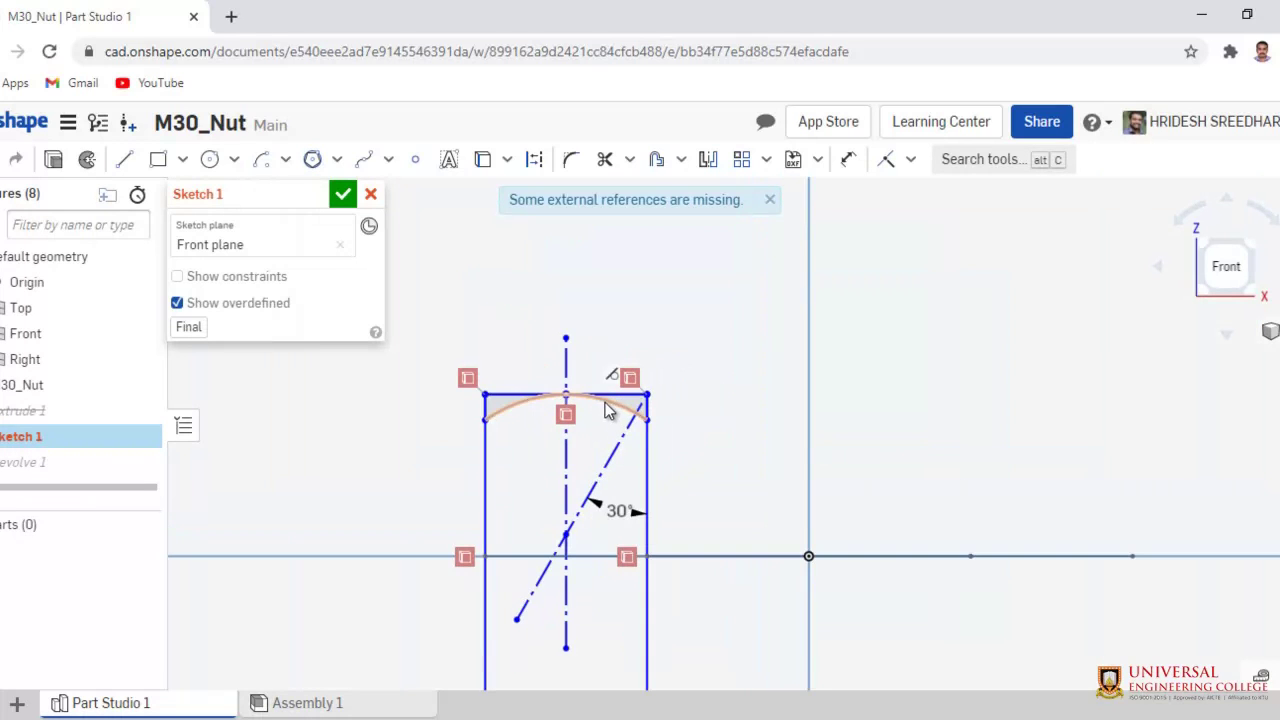
scroll(597, 402, up, 2)
scroll(597, 402, up, 2)
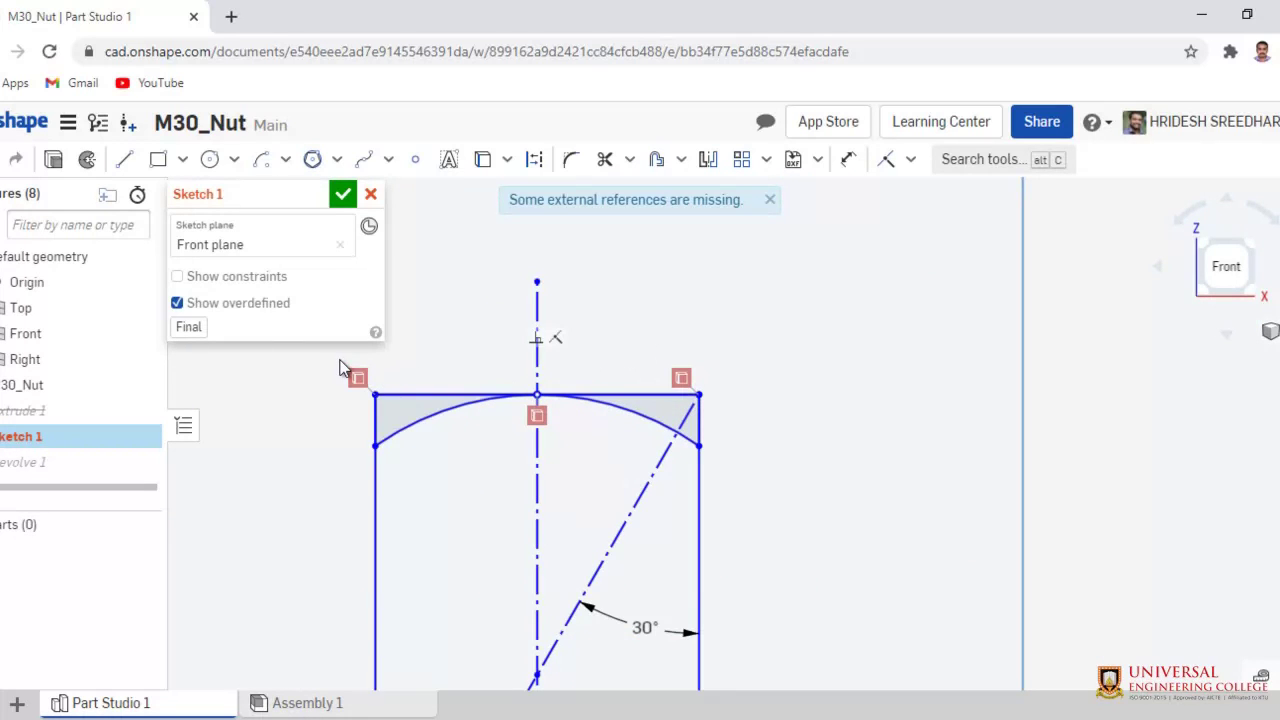
drag(338, 348, 763, 461)
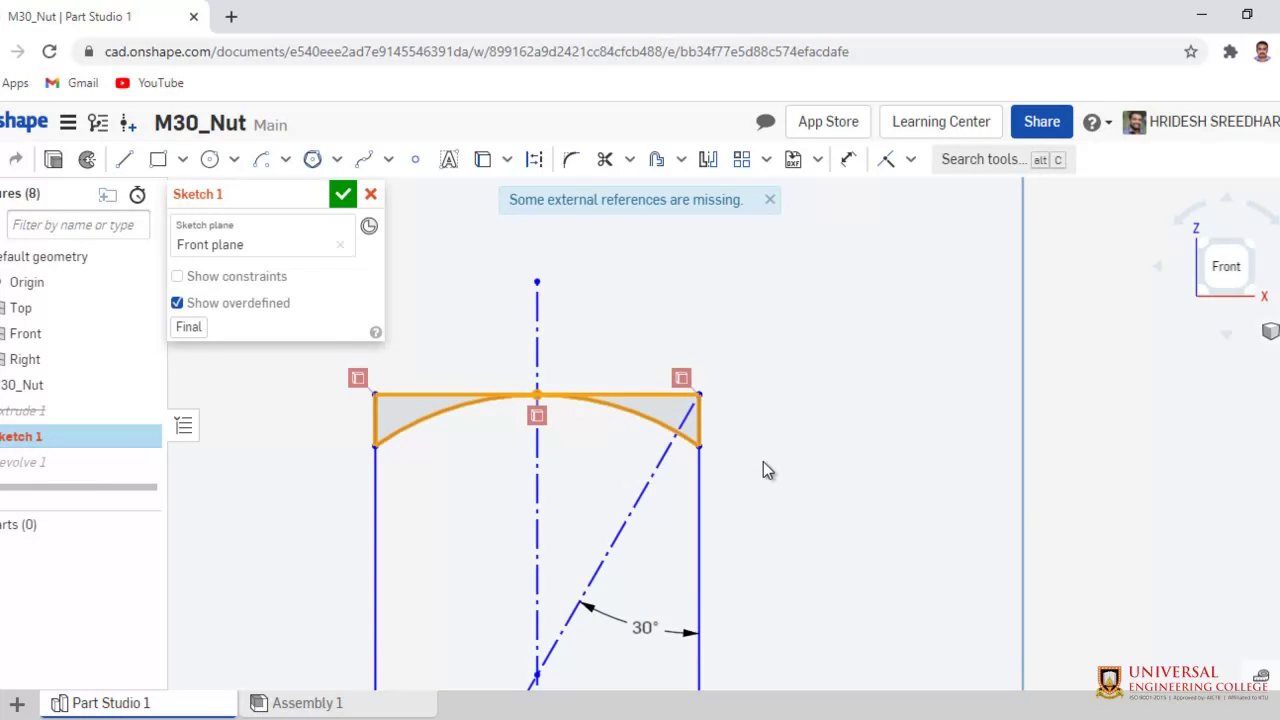
scroll(810, 560, down, 5)
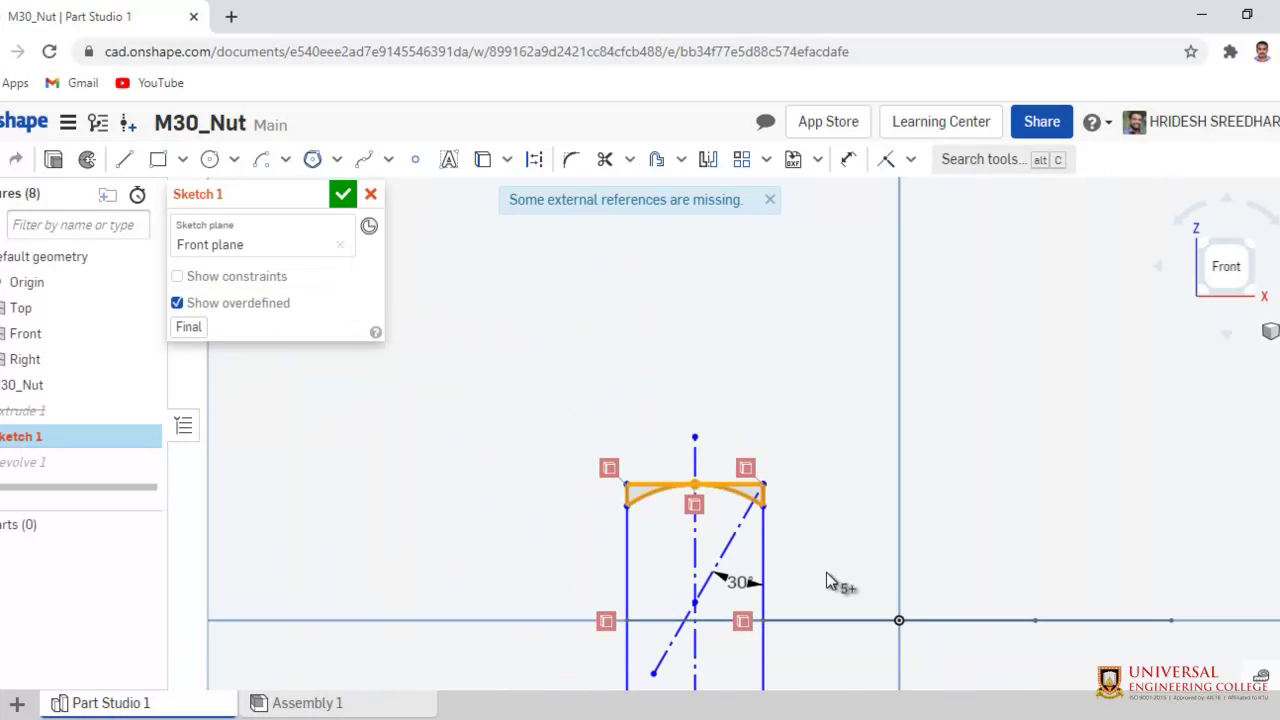
middle_drag(774, 407, 771, 396)
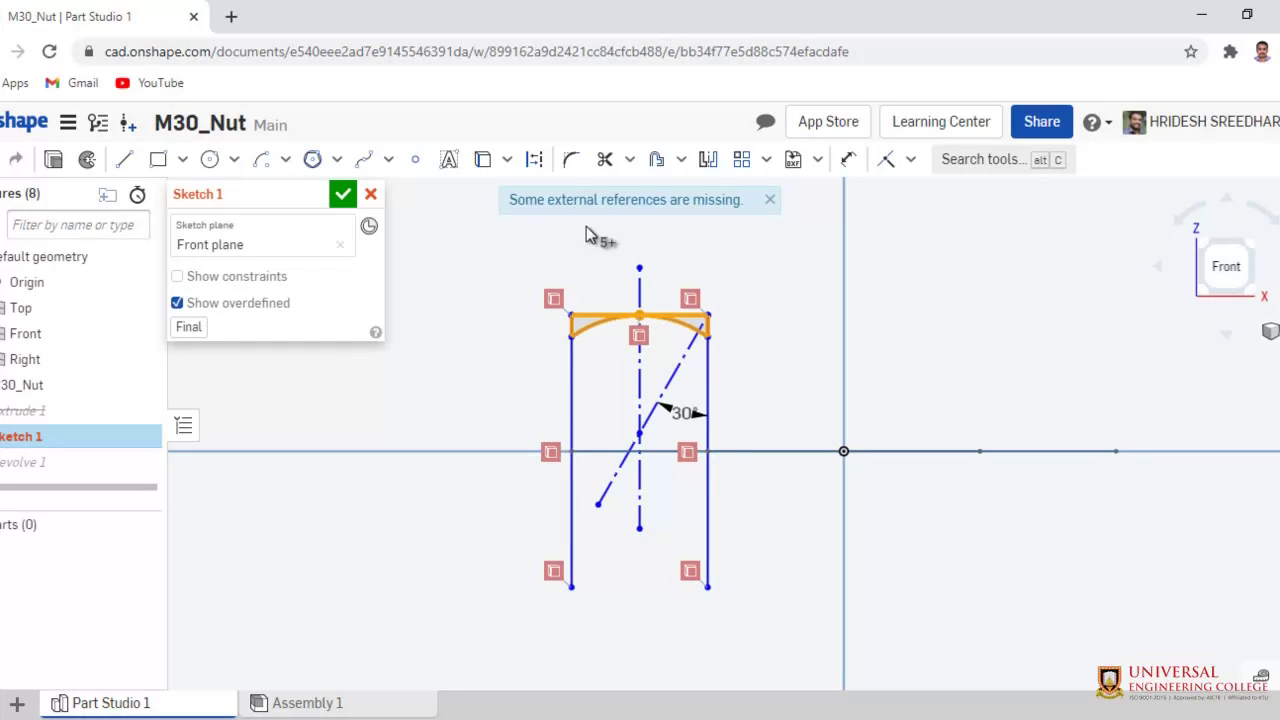
click(712, 166)
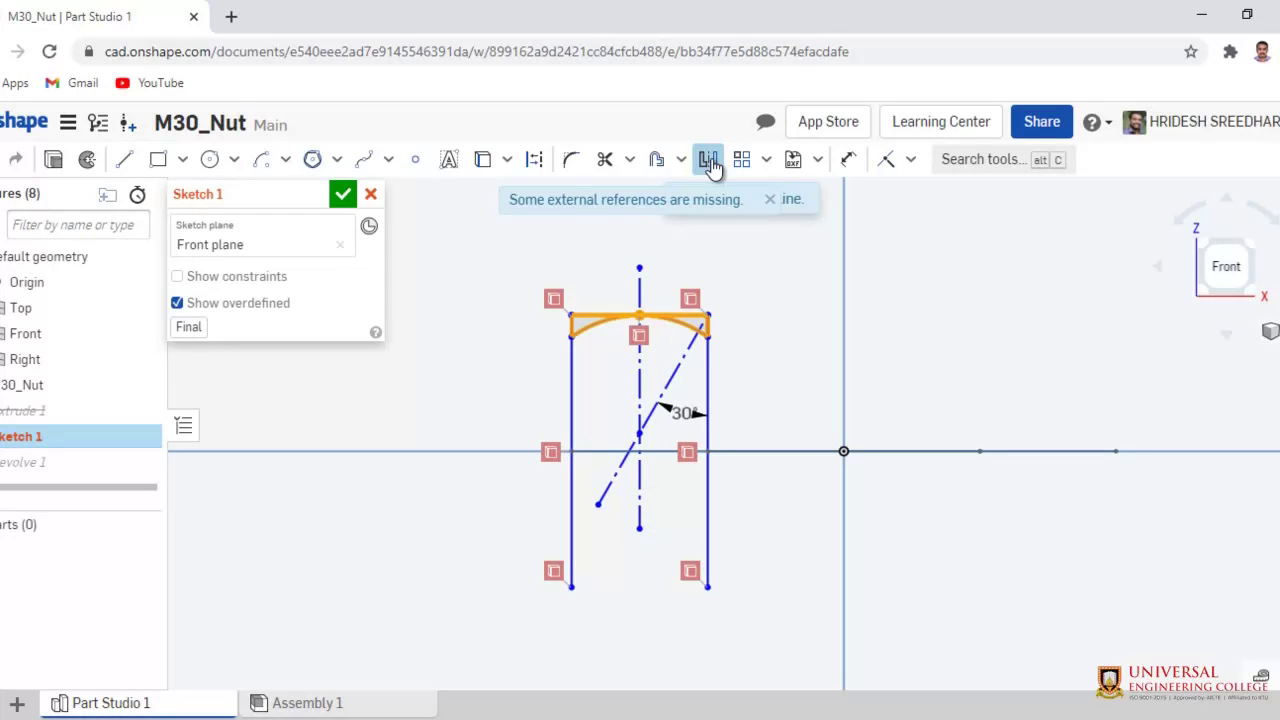
click(770, 199)
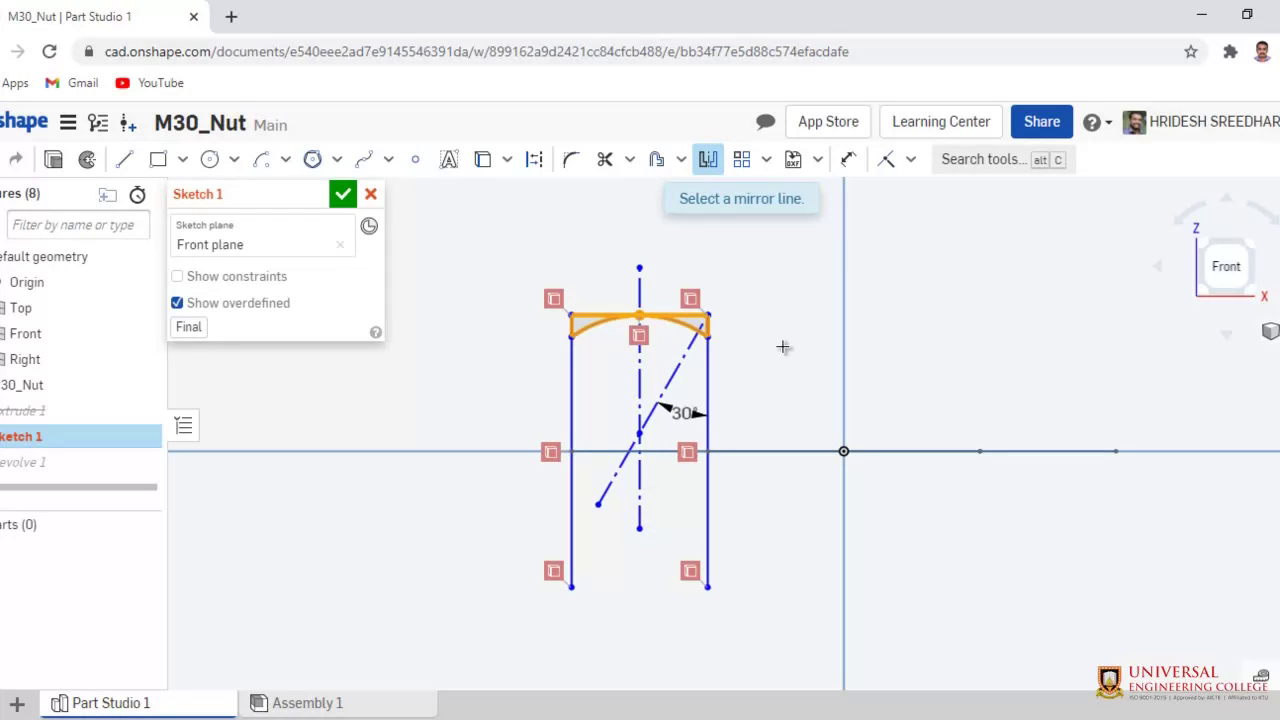
click(744, 455)
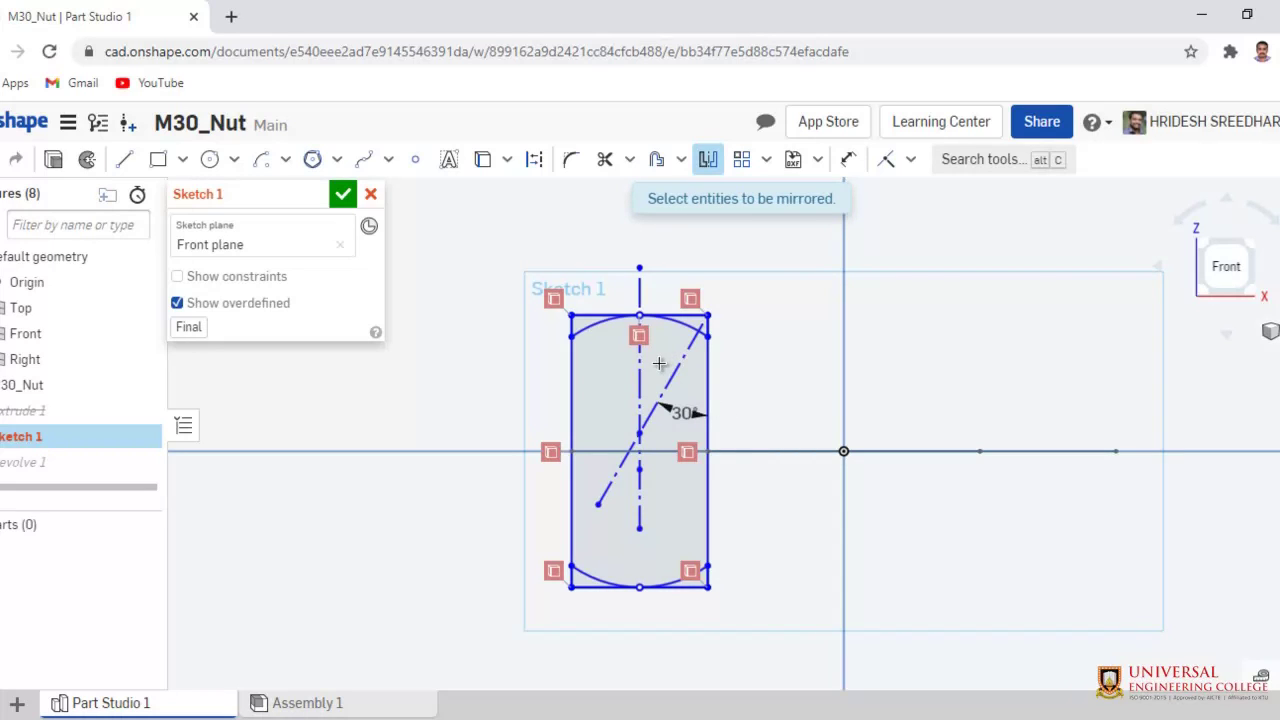
Finish the sketch and unsuppress Extrude 1 to bring the nut body back
click(343, 196)
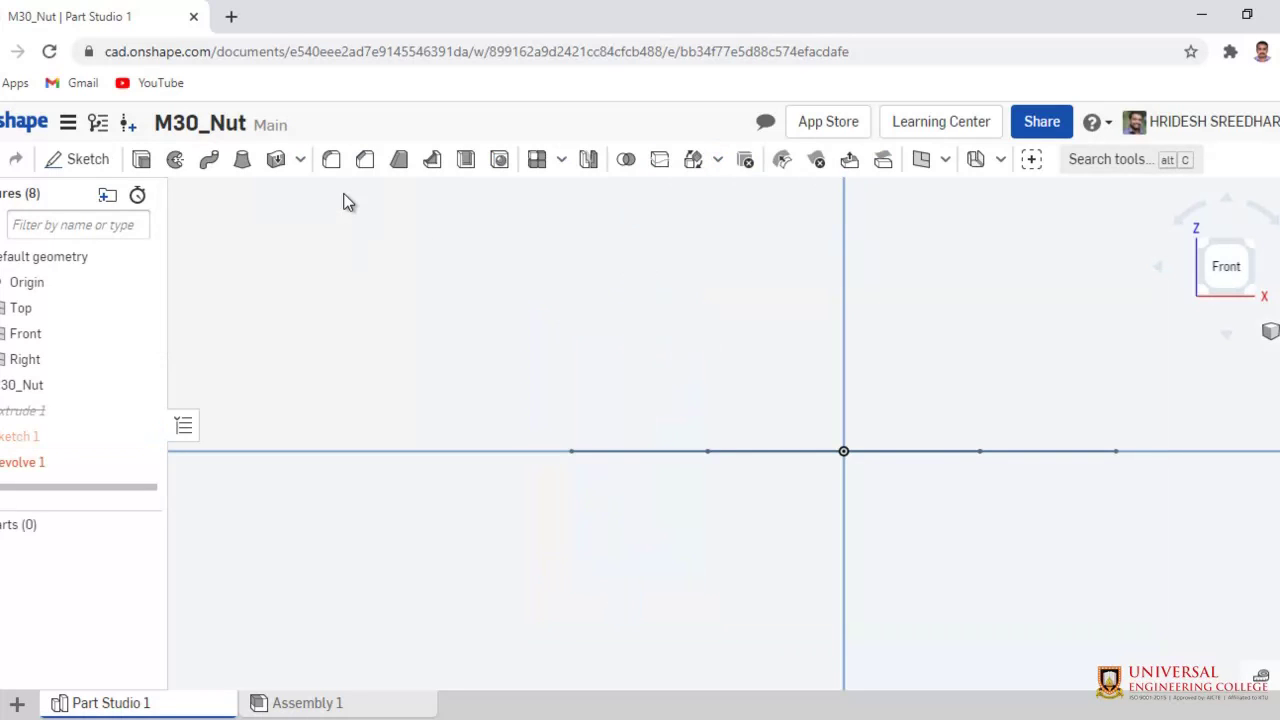
right_click(43, 412)
click(100, 468)
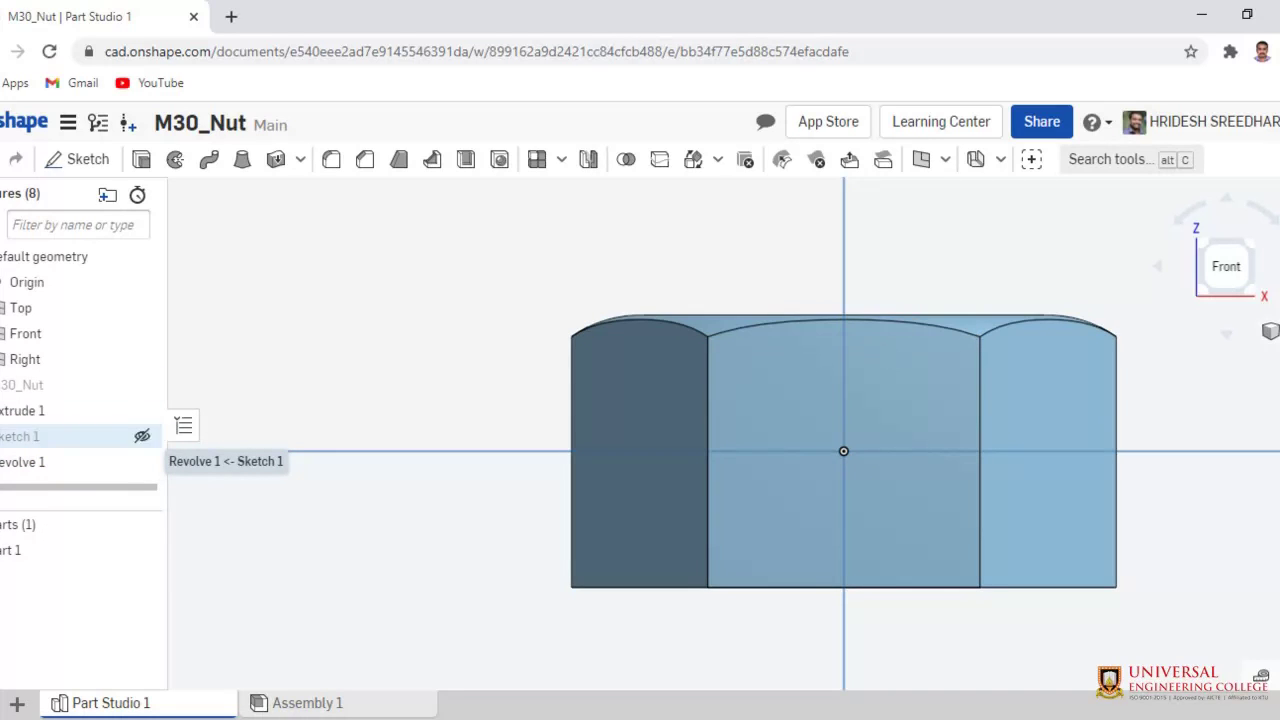
Open Revolve 1 for editing and suppress Extrude 1 to expose the sketch regions
right_click(18, 468)
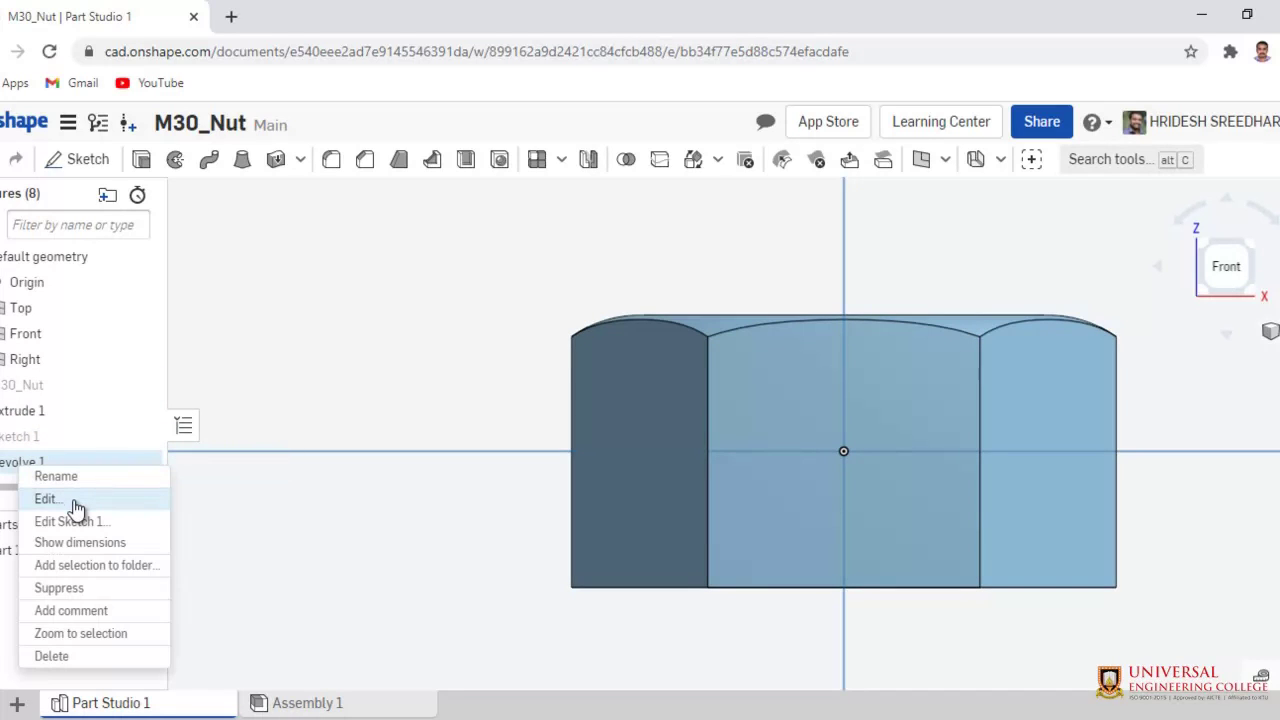
click(75, 498)
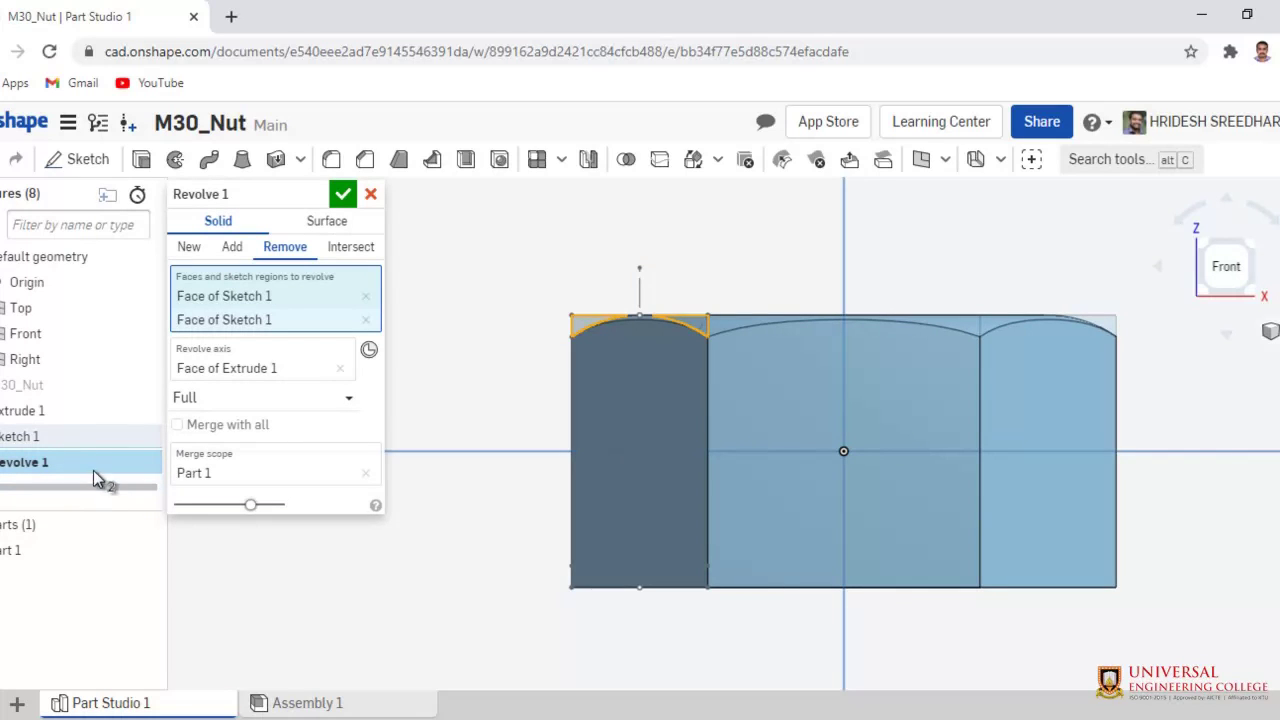
right_click(35, 410)
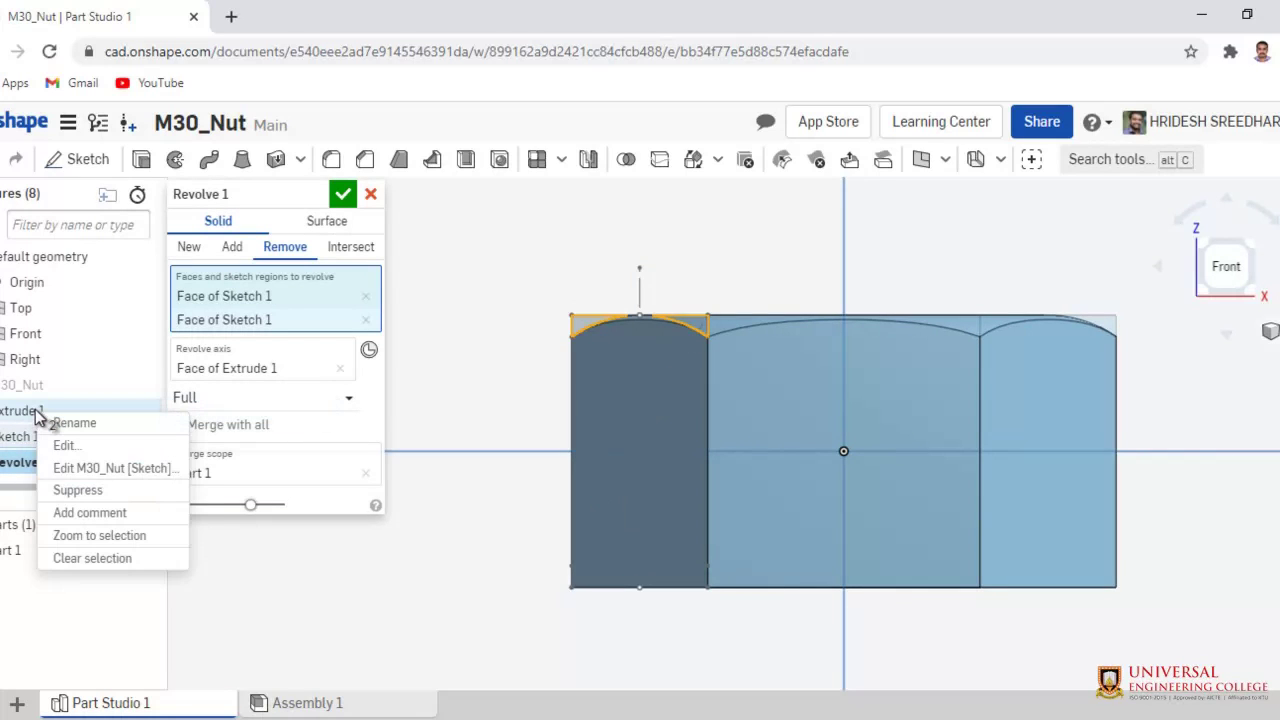
click(121, 493)
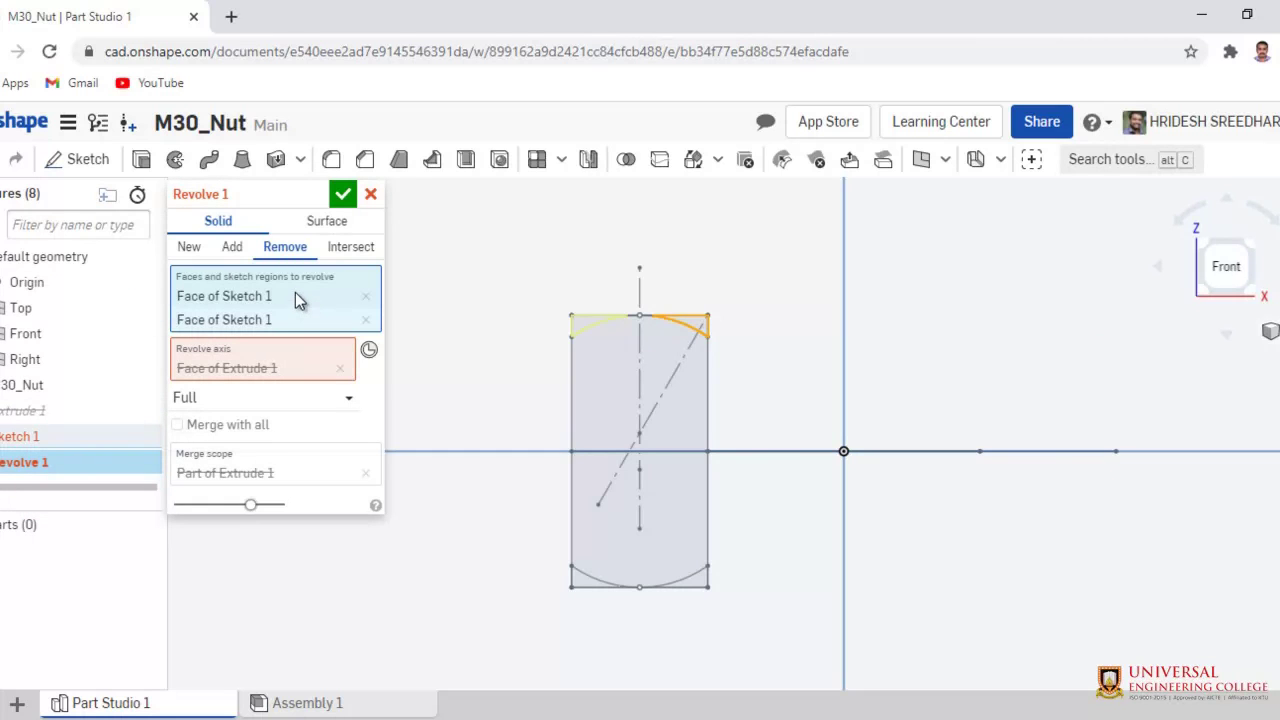
Add the two lower corner regions between the mirrored arc and the bottom edge to the Revolve profile and accept it
scroll(590, 578, down, 5)
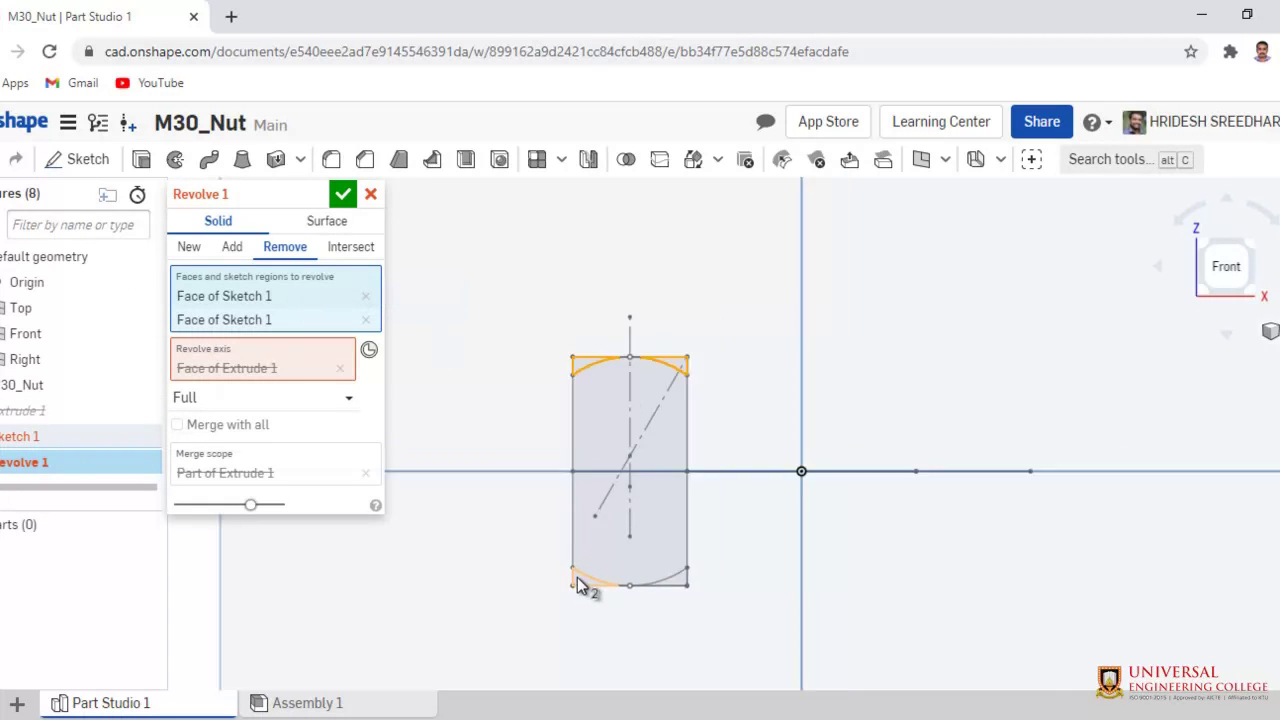
scroll(582, 584, up, 4)
scroll(578, 585, up, 5)
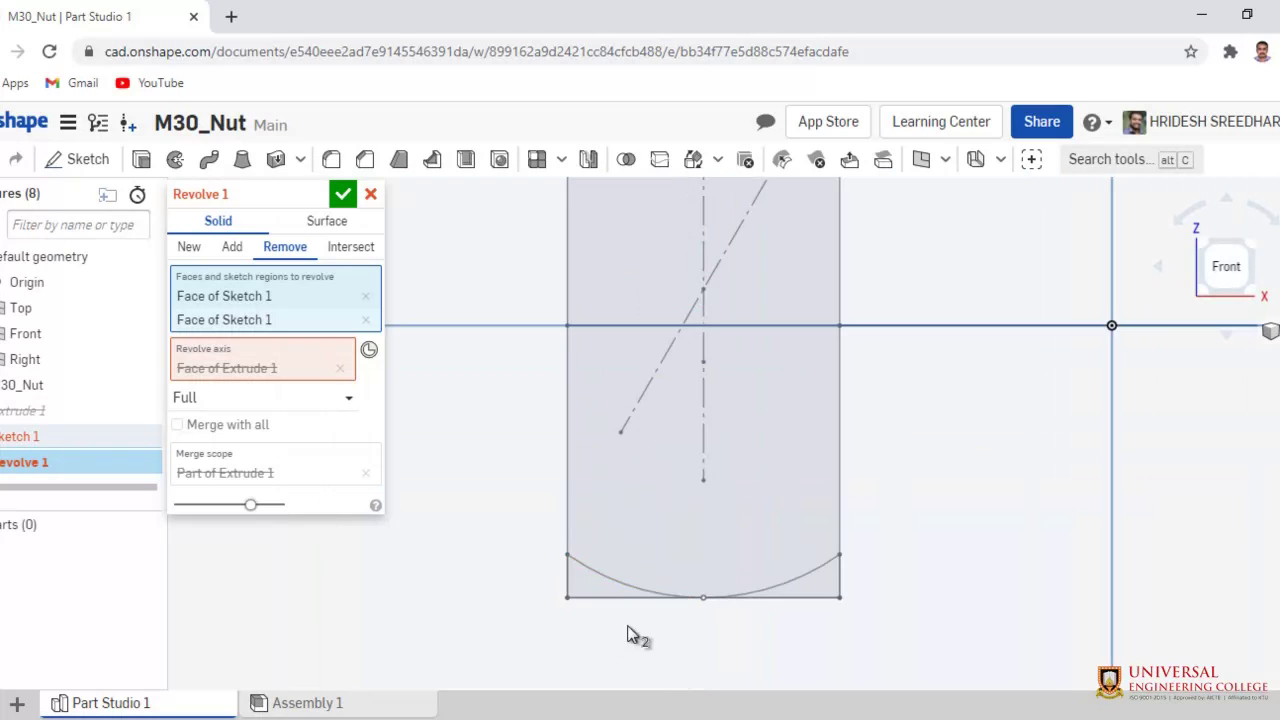
click(604, 590)
click(818, 583)
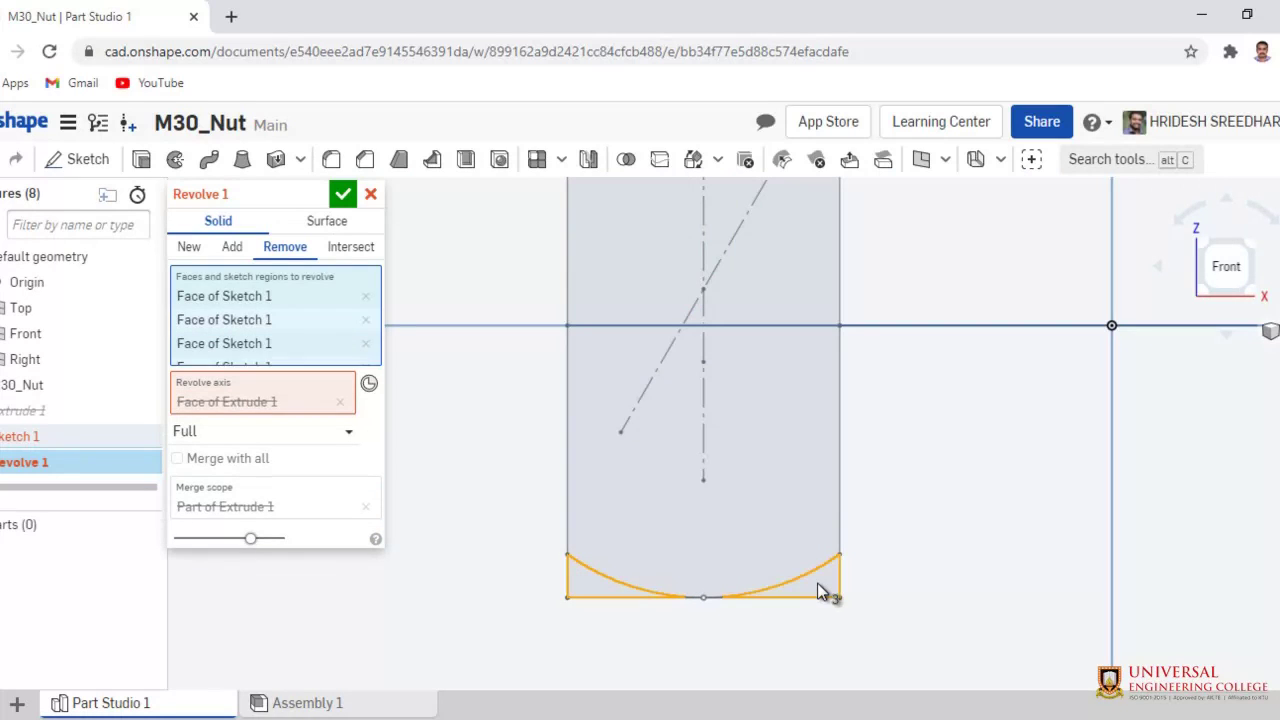
scroll(985, 452, down, 3)
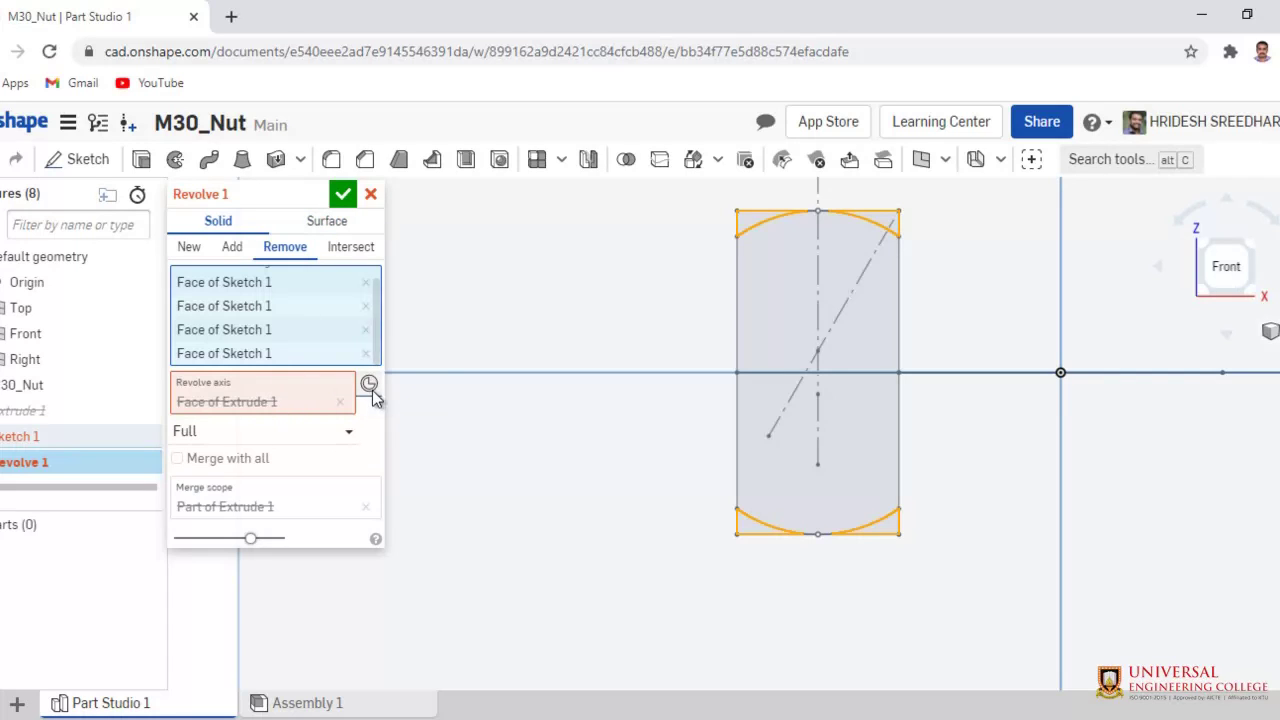
click(343, 195)
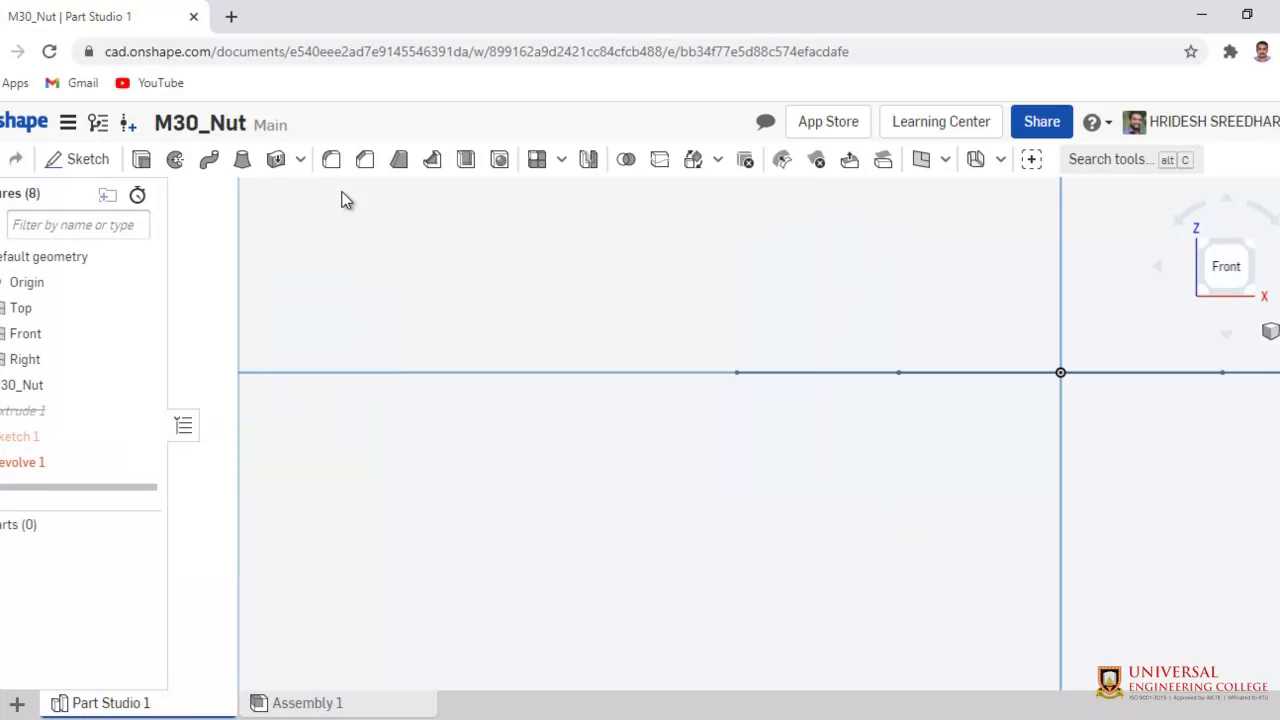
Unsuppress Extrude 1 and inspect the finished nut's rounded upper and lower corners from several angles
right_click(28, 414)
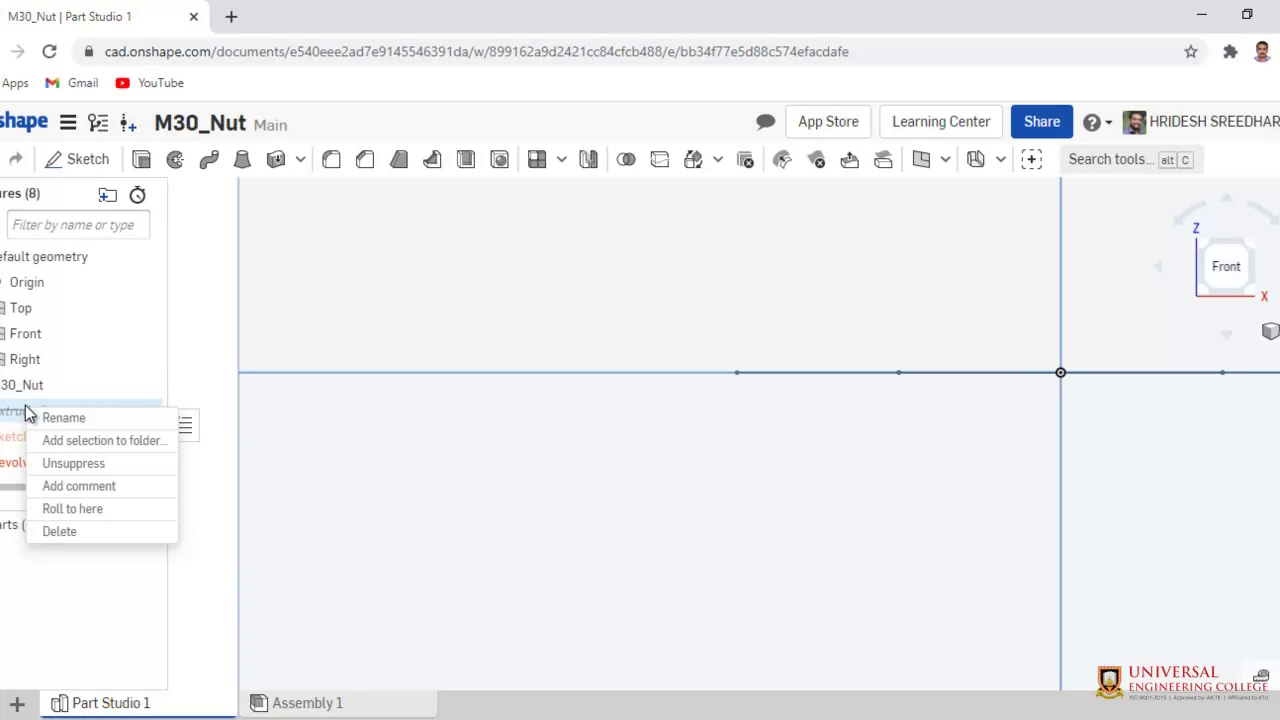
click(84, 466)
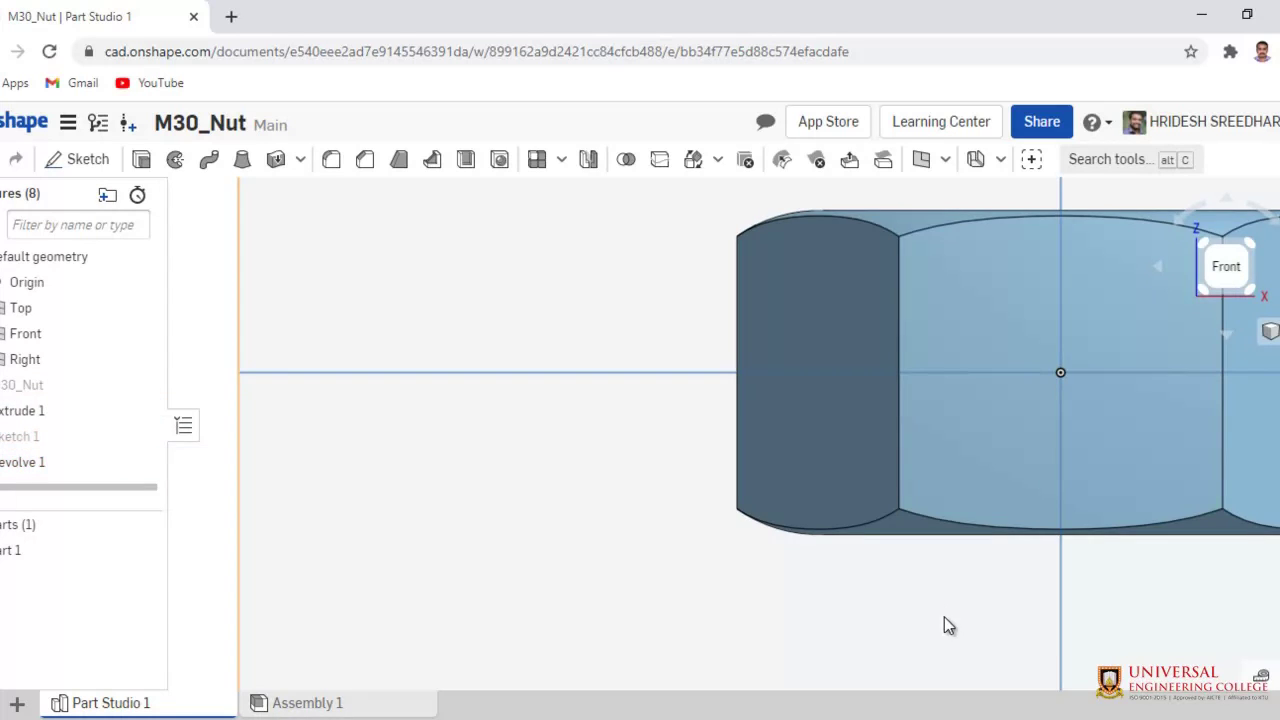
right_drag(1173, 595, 1025, 347)
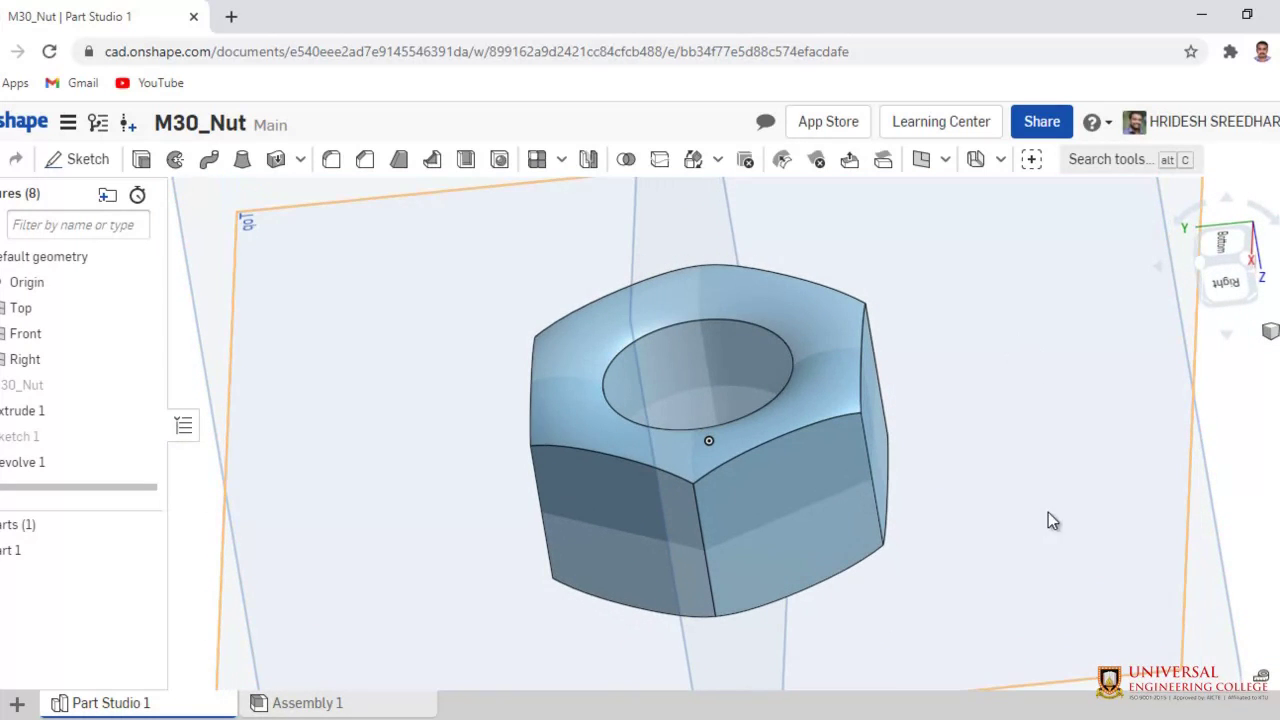
right_drag(1048, 513, 278, 226)
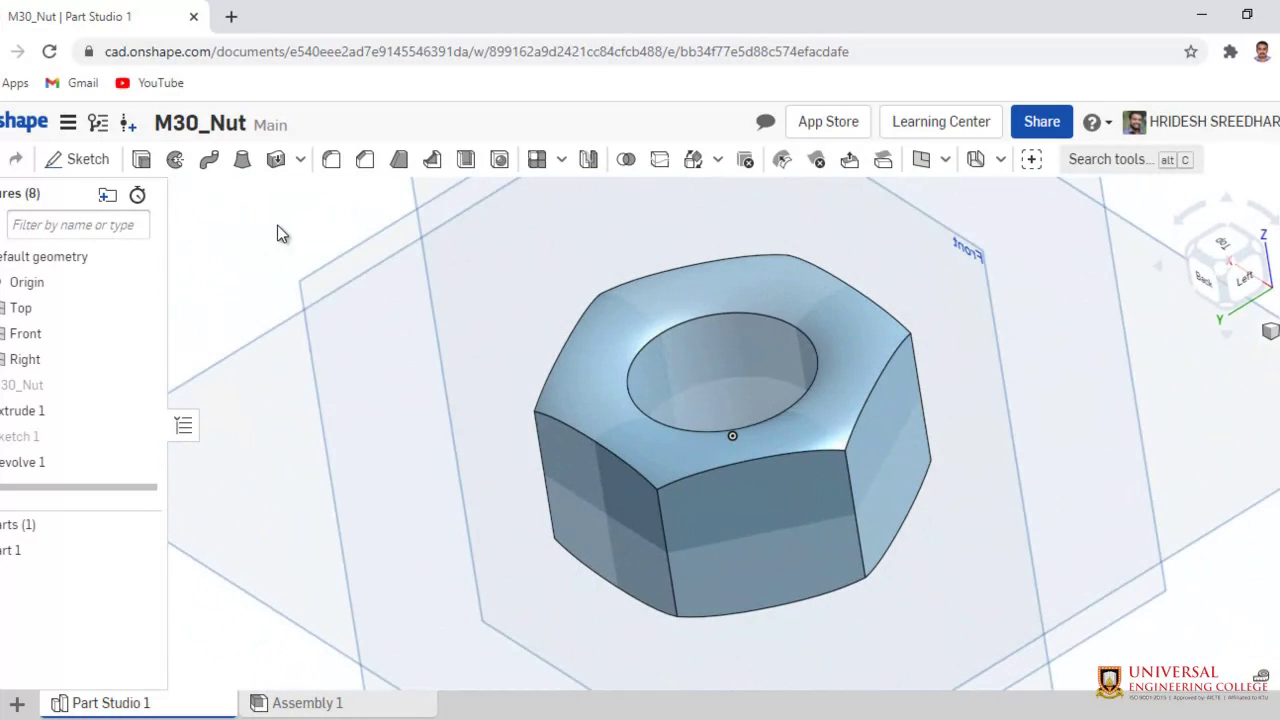
Close the M30_Nut document and look inside the Experiment No:01 folder before returning to the My Onshape overview
click(68, 122)
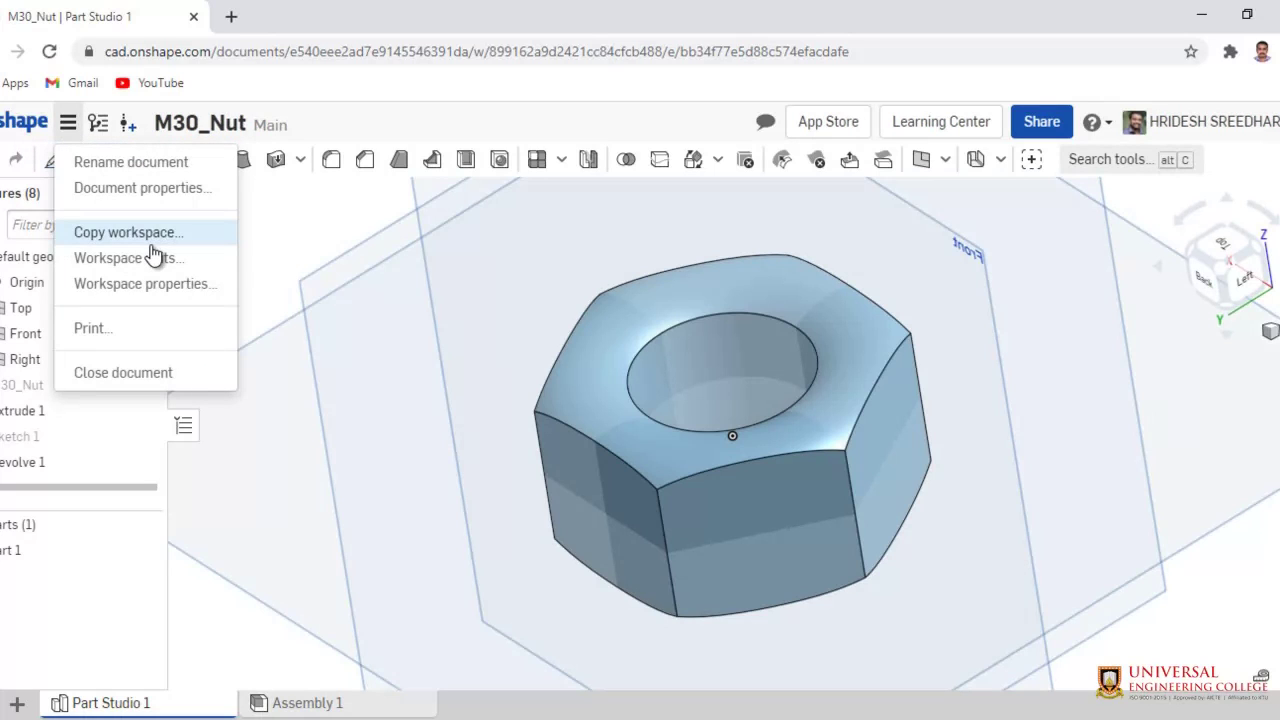
click(280, 222)
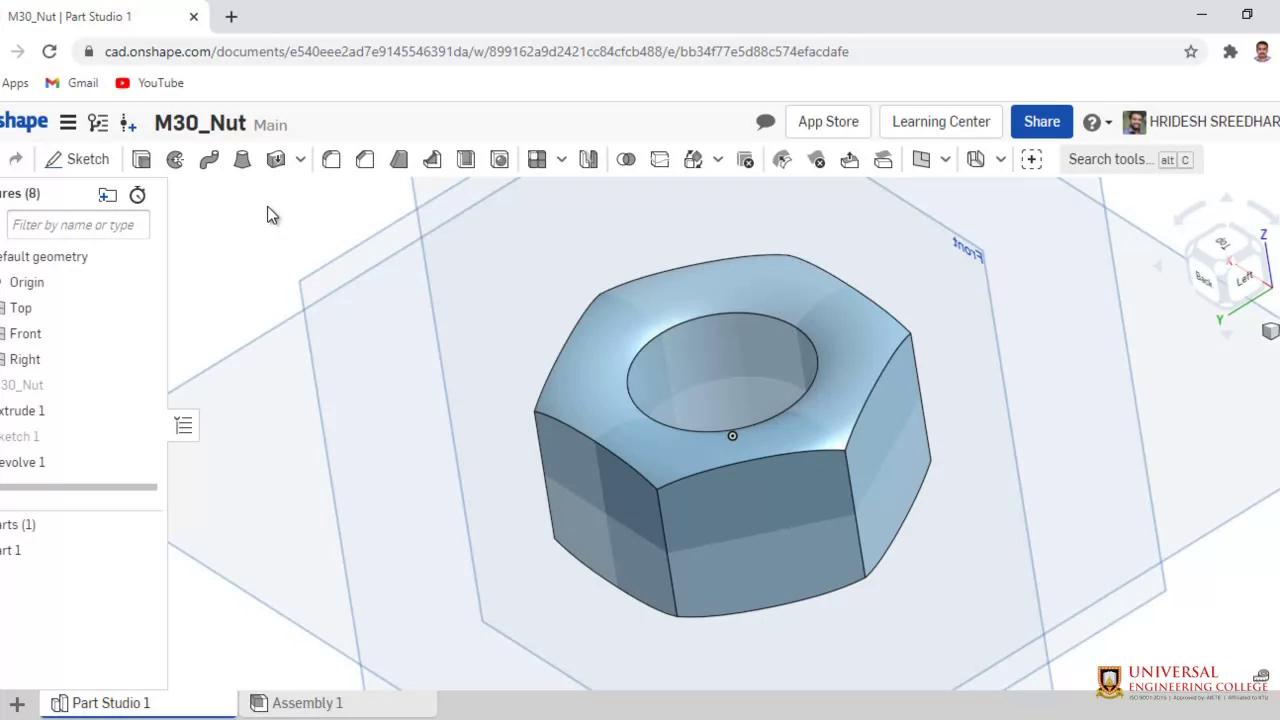
click(68, 122)
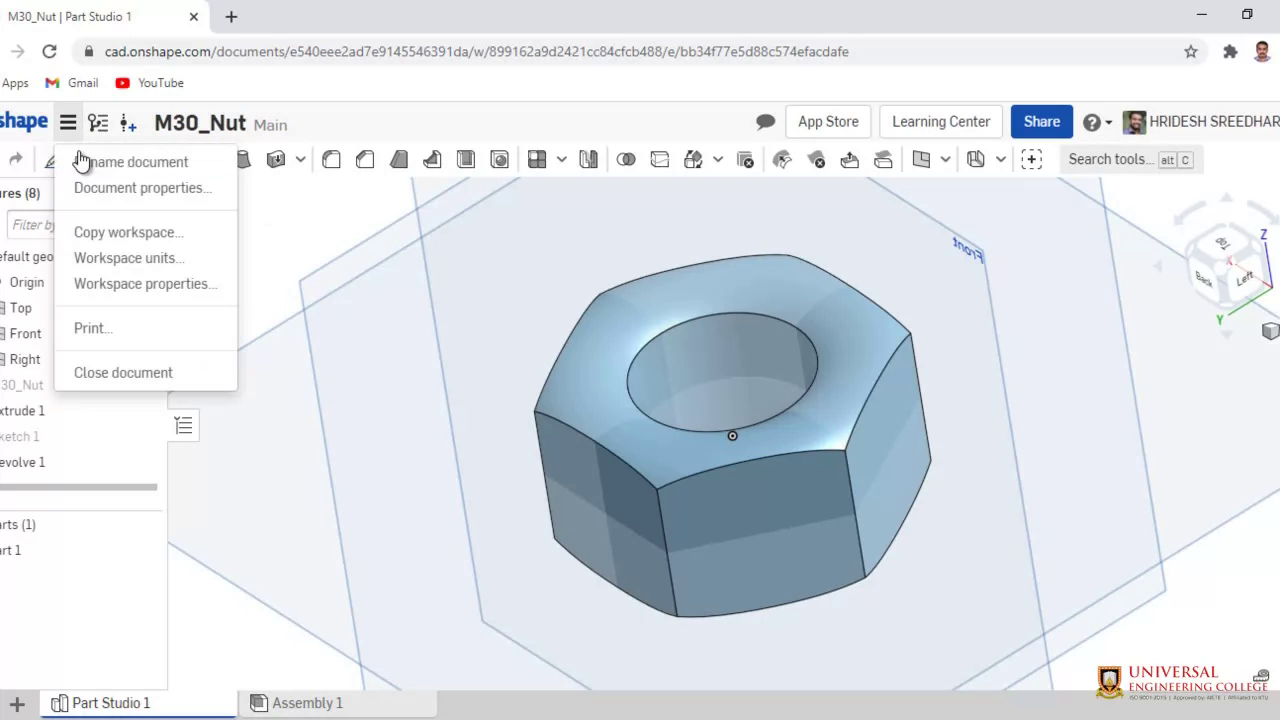
click(121, 374)
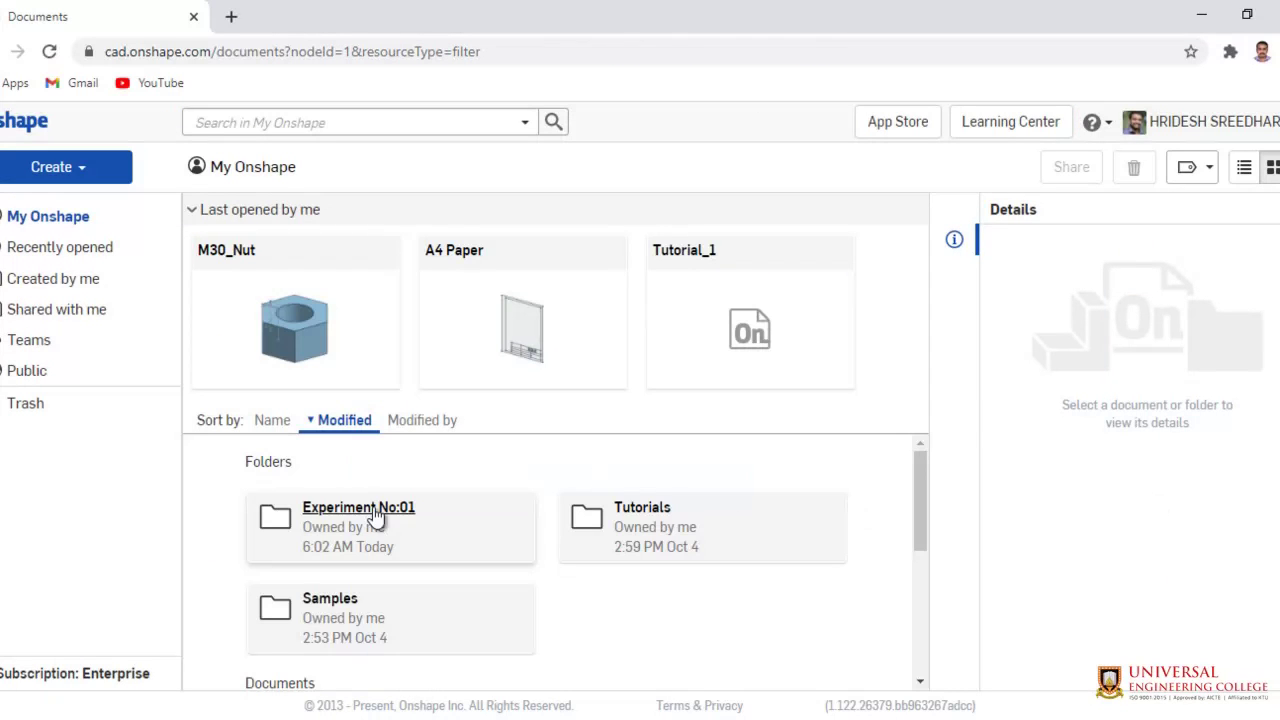
click(375, 512)
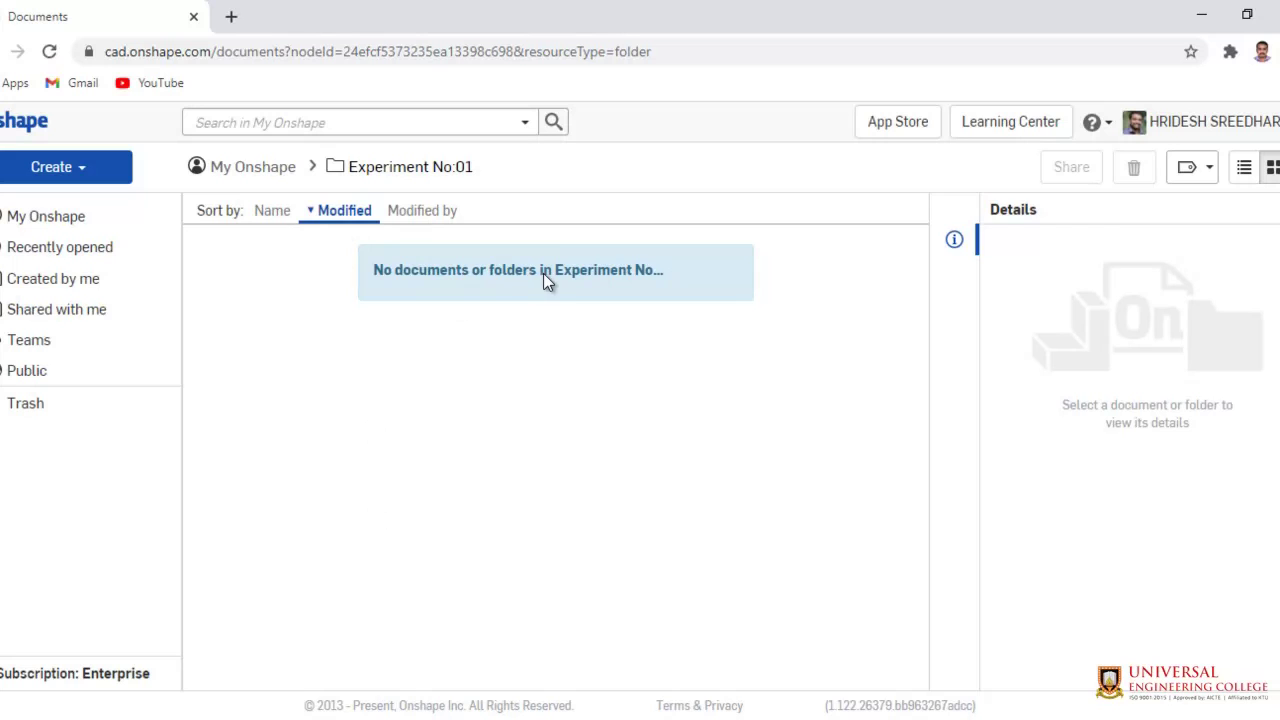
click(256, 170)
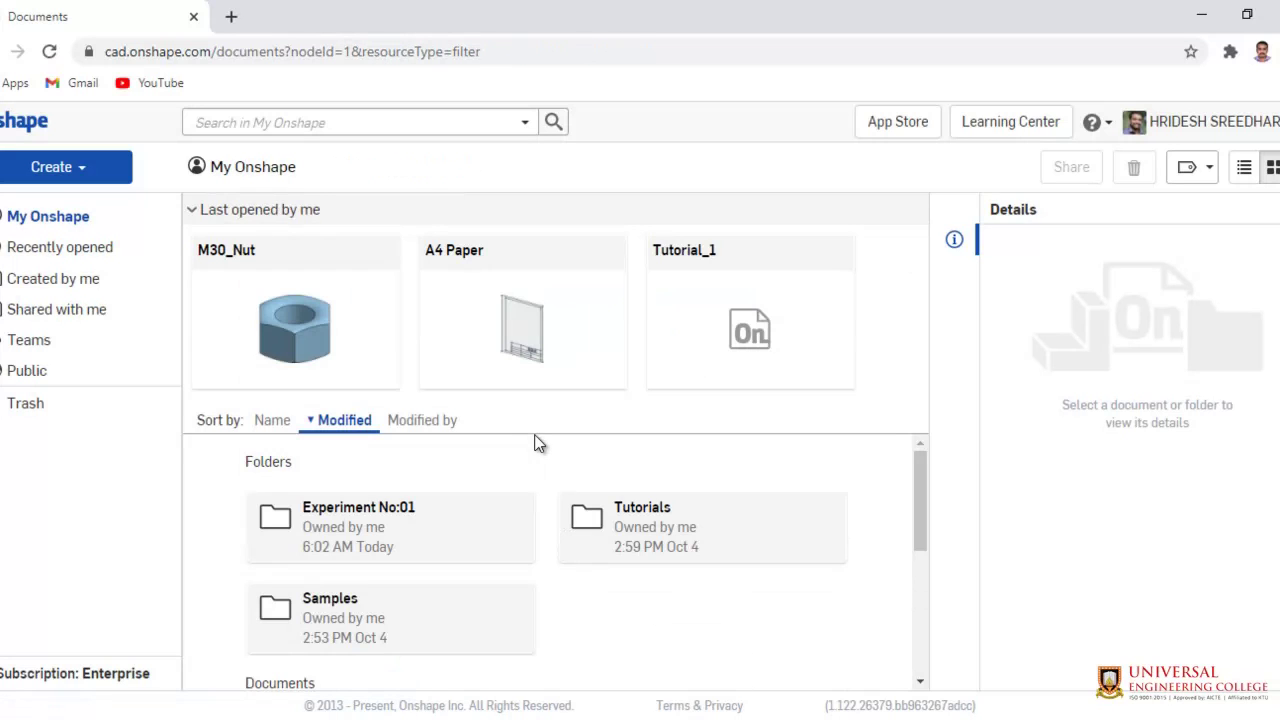
Move the M30_Nut document into the Experiment No:01 folder
right_click(319, 317)
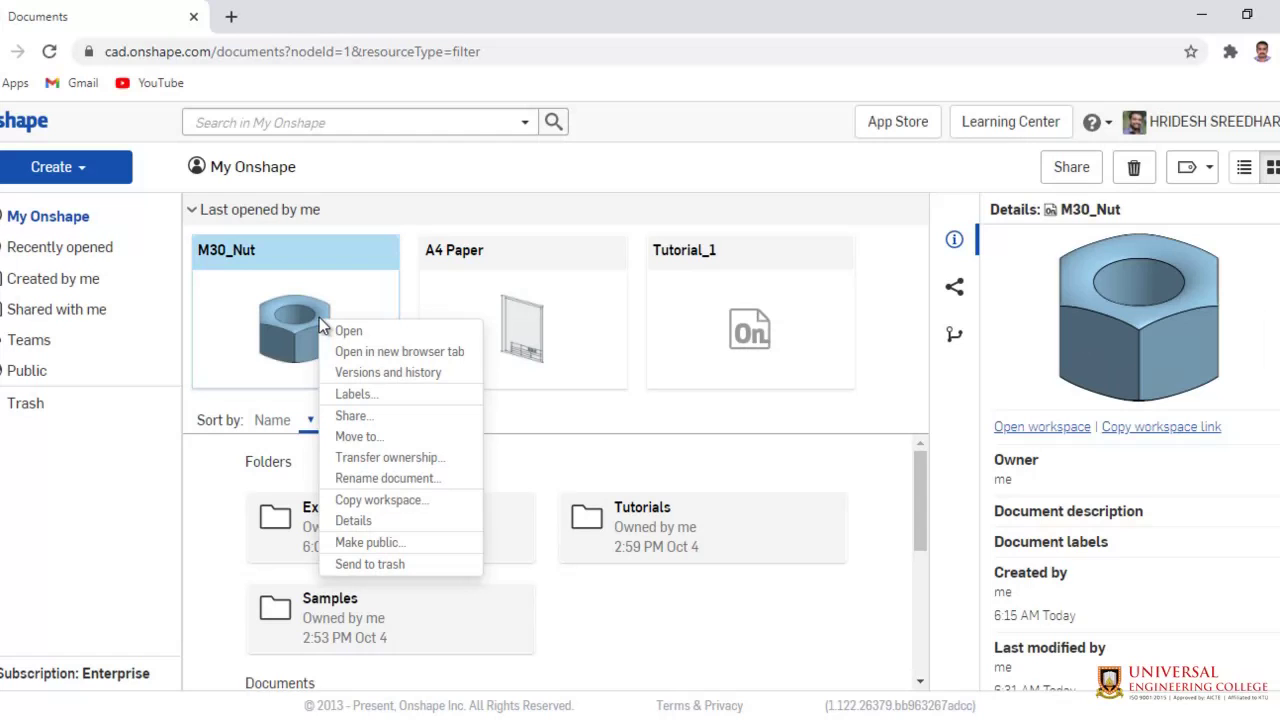
click(388, 438)
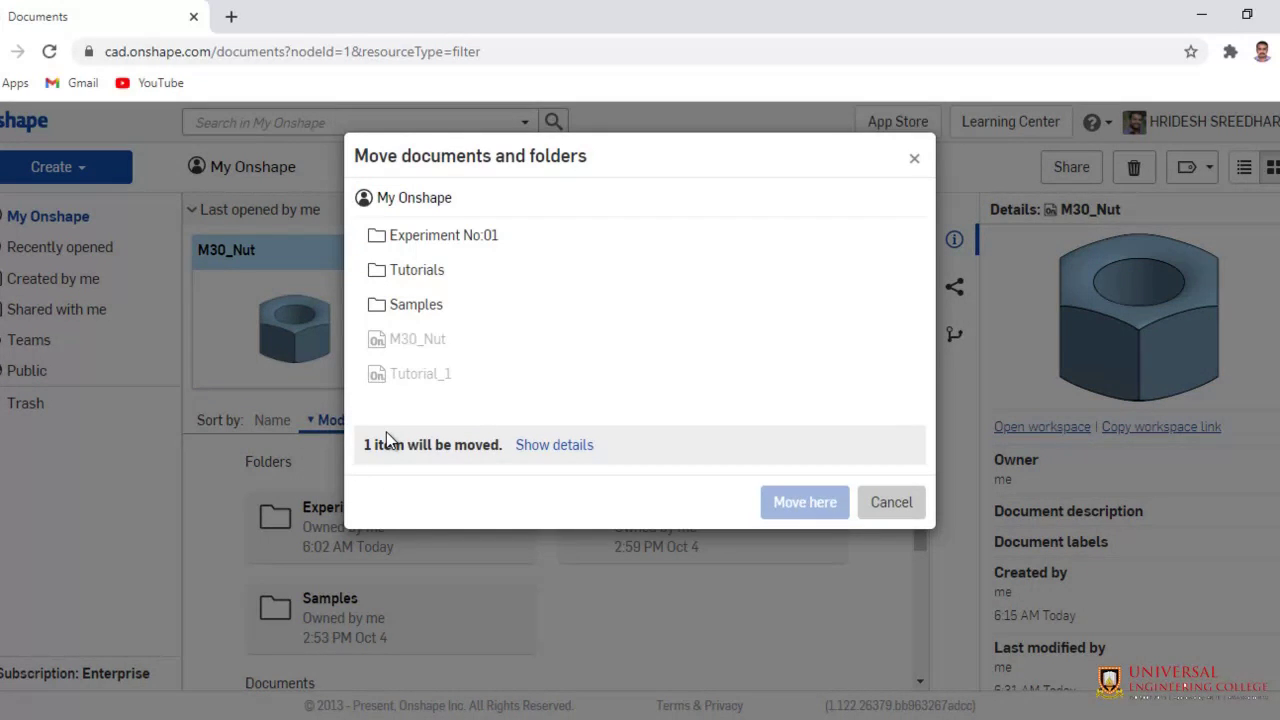
click(391, 245)
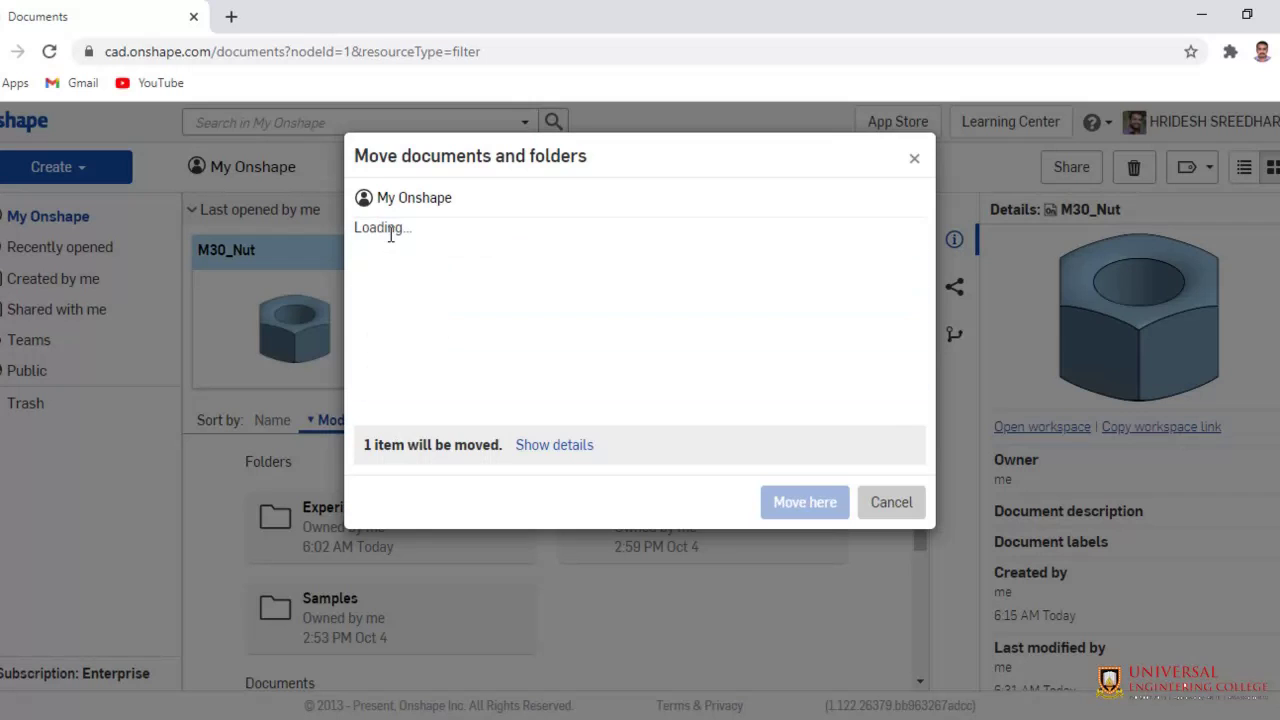
click(805, 505)
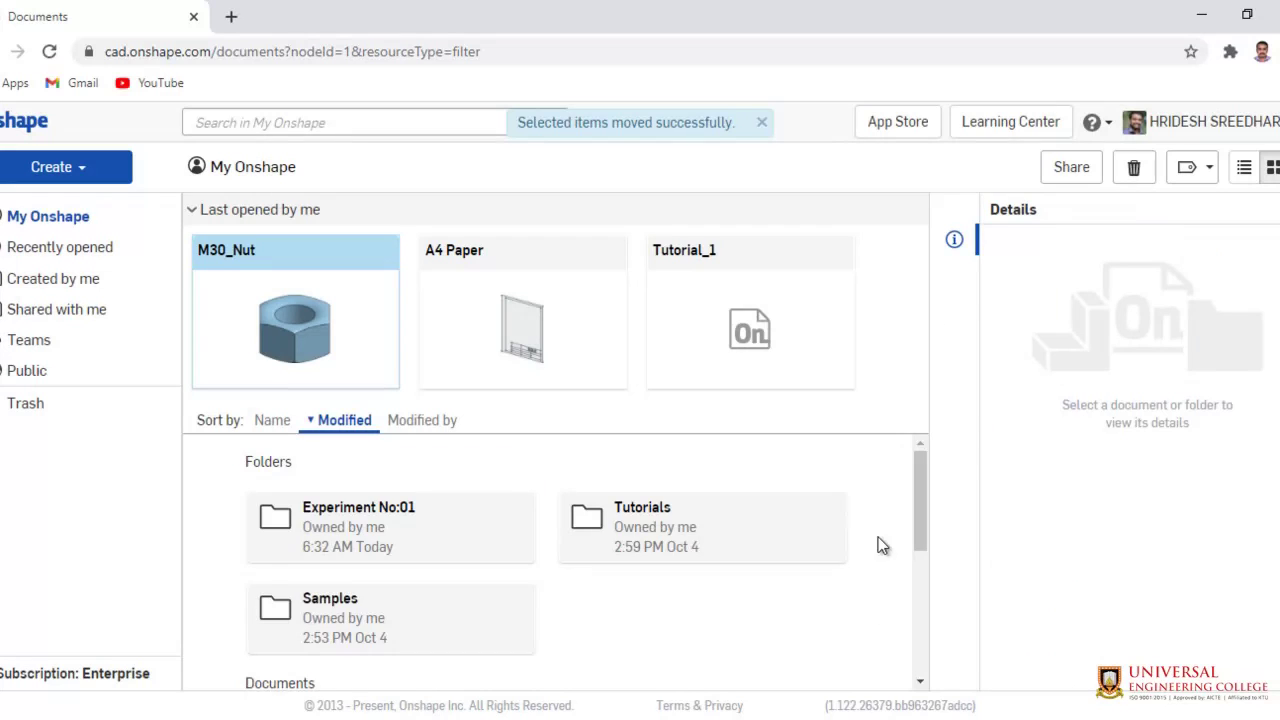
Open the M30_Nut document from within the Experiment No:01 folder and view the nut model
scroll(885, 583, down, 1)
scroll(885, 583, up, 1)
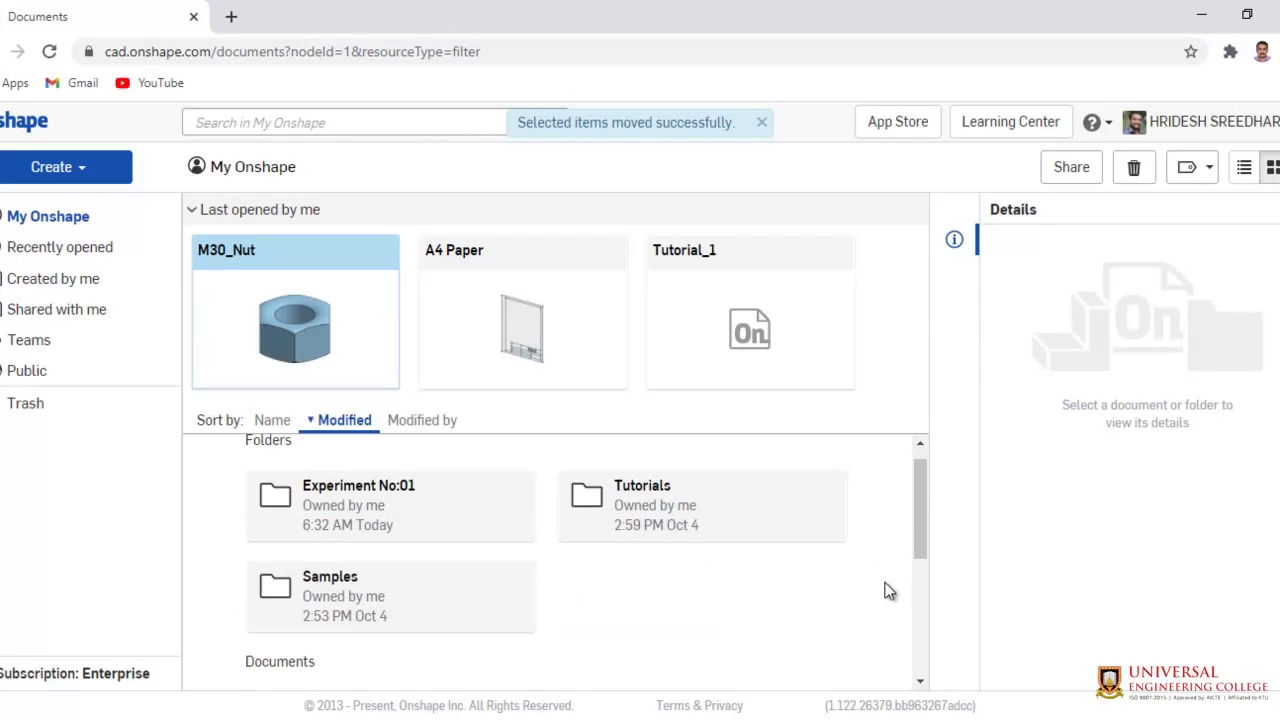
double_click(391, 508)
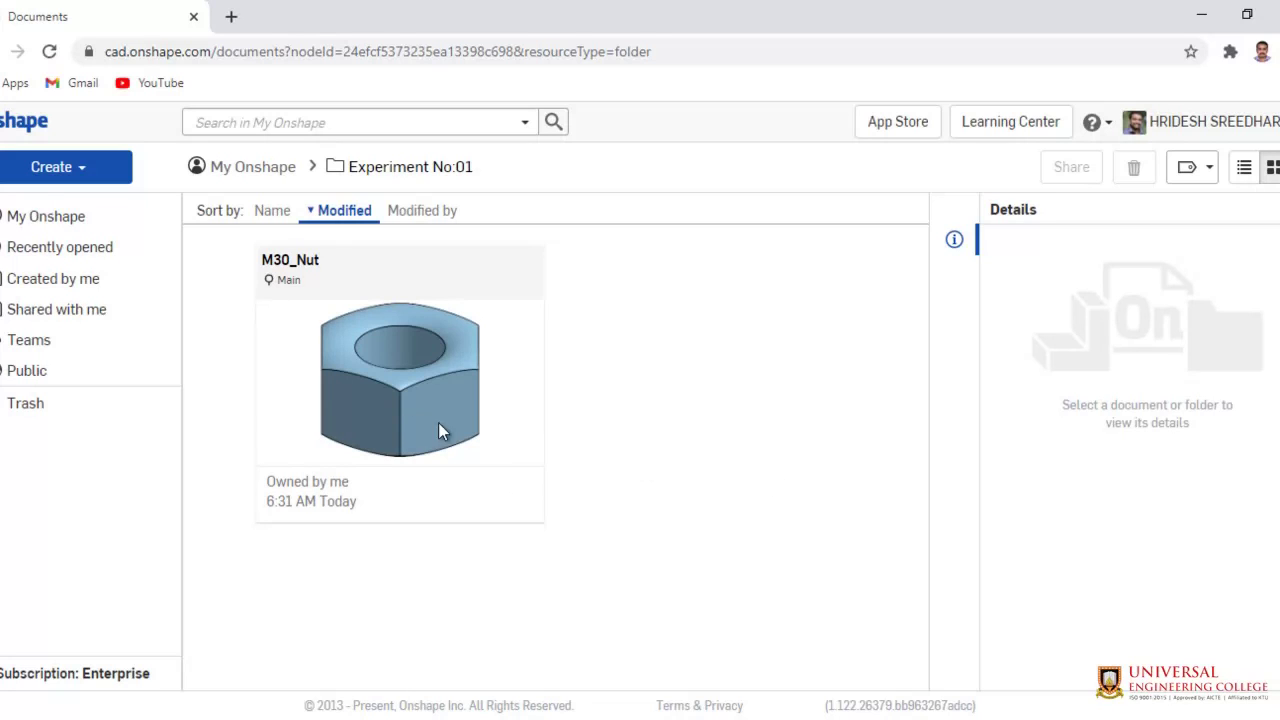
double_click(390, 360)
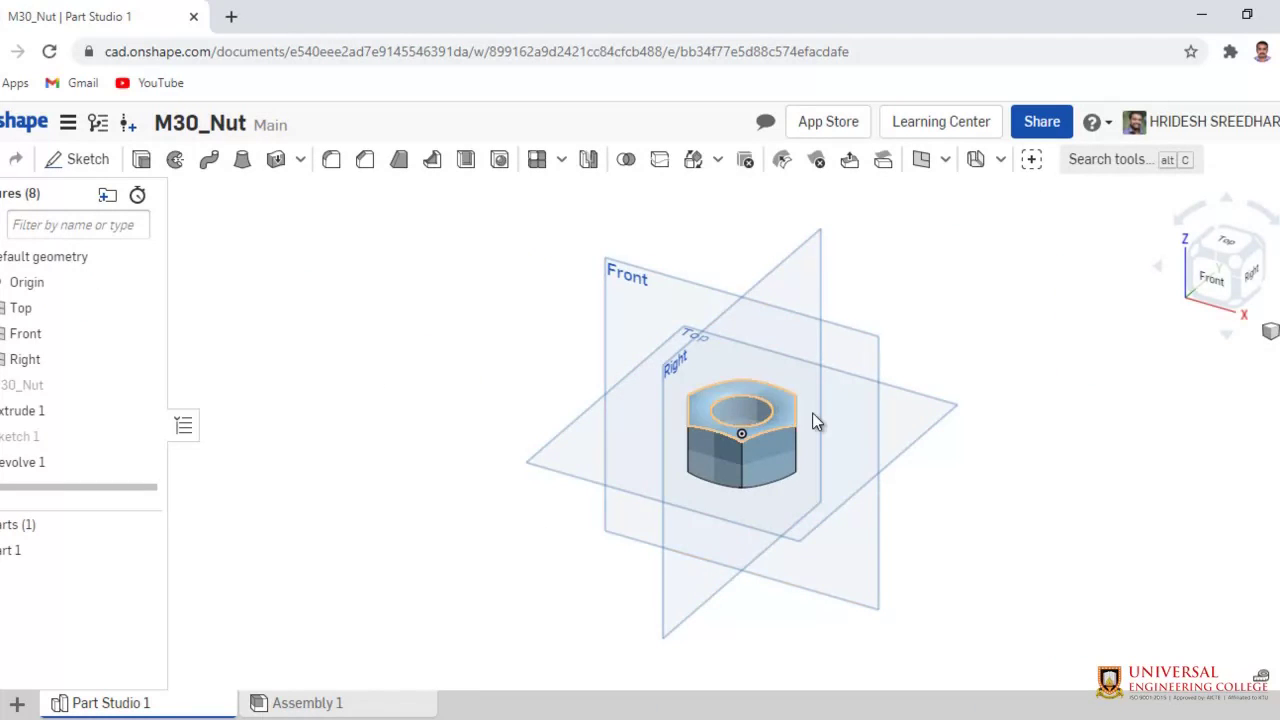
scroll(847, 412, down, 1)
scroll(847, 413, up, 3)
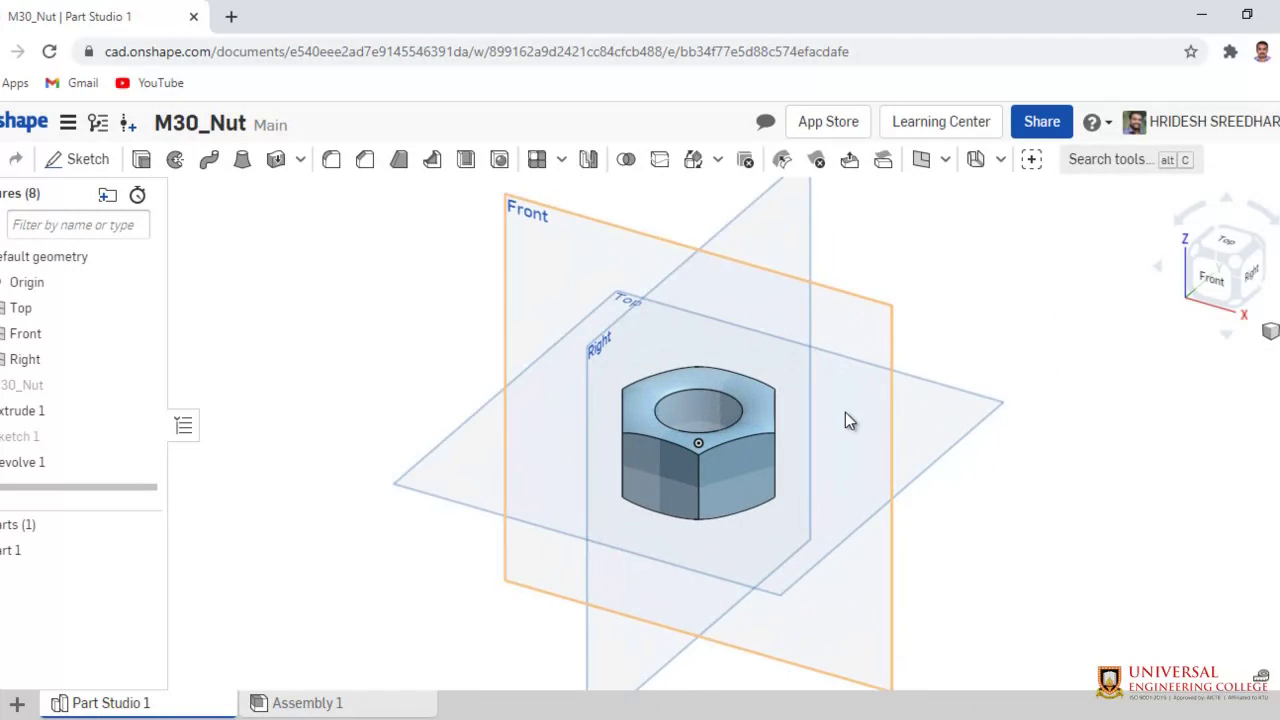